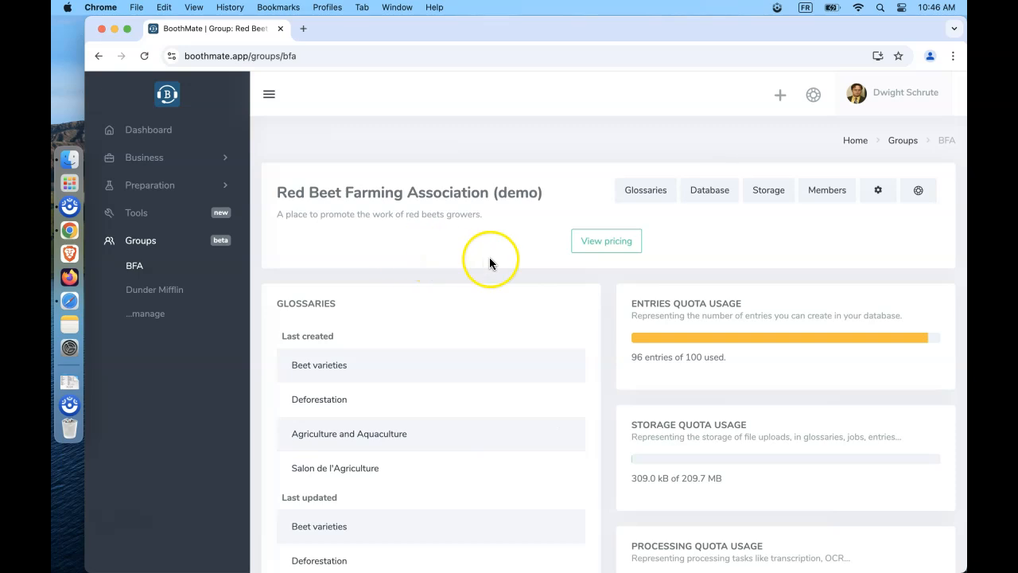
Open the BFA group's glossaries and look through the Beet varieties glossary.
{"action": "left_click", "coordinate": [646, 190]}
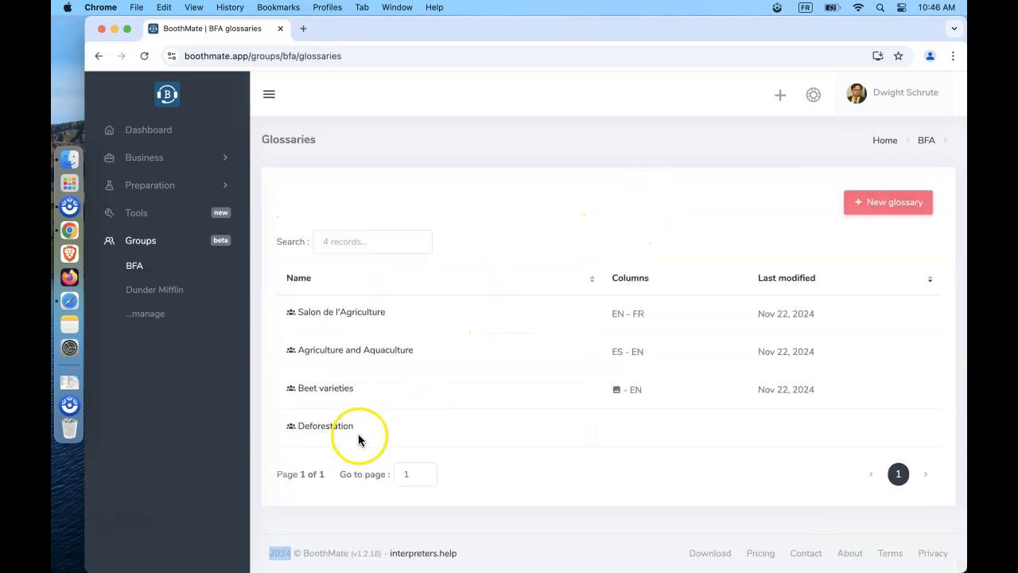
{"action": "left_click", "coordinate": [341, 388]}
{"action": "scroll", "coordinate": [680, 491], "scroll_direction": "down", "scroll_amount": 3}
{"action": "scroll", "coordinate": [680, 489], "scroll_direction": "down", "scroll_amount": 3}
{"action": "scroll", "coordinate": [681, 486], "scroll_direction": "up", "scroll_amount": 10}
Return to the BFA group page and look through the group's database entries.
{"action": "left_click", "coordinate": [865, 144]}
{"action": "left_click", "coordinate": [720, 191]}
{"action": "scroll", "coordinate": [723, 199], "scroll_direction": "down", "scroll_amount": 10}
{"action": "scroll", "coordinate": [723, 199], "scroll_direction": "up", "scroll_amount": 10}
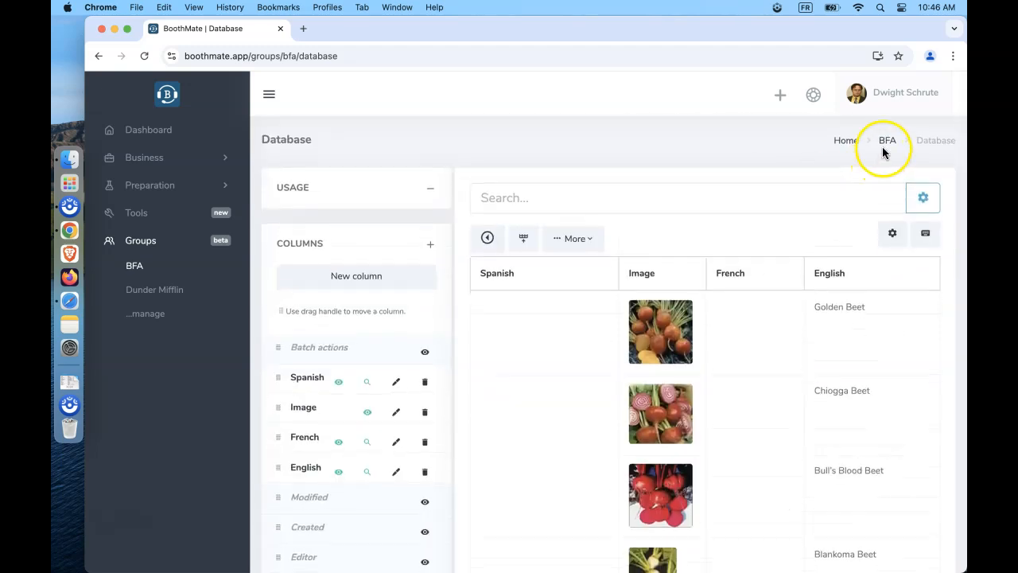
Open the BFA group's members page and examine each member's subscription, glossary, database, storage and admin permissions.
{"action": "left_click", "coordinate": [885, 143]}
{"action": "left_click", "coordinate": [835, 189]}
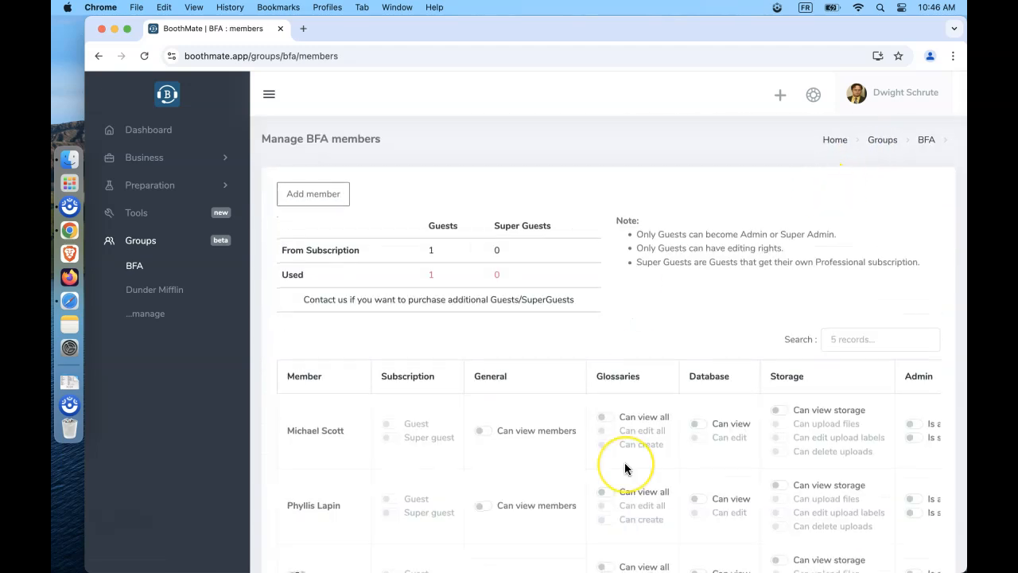
{"action": "scroll", "coordinate": [625, 463], "scroll_direction": "down", "scroll_amount": 5}
{"action": "scroll", "coordinate": [470, 425], "scroll_direction": "right", "scroll_amount": 3}
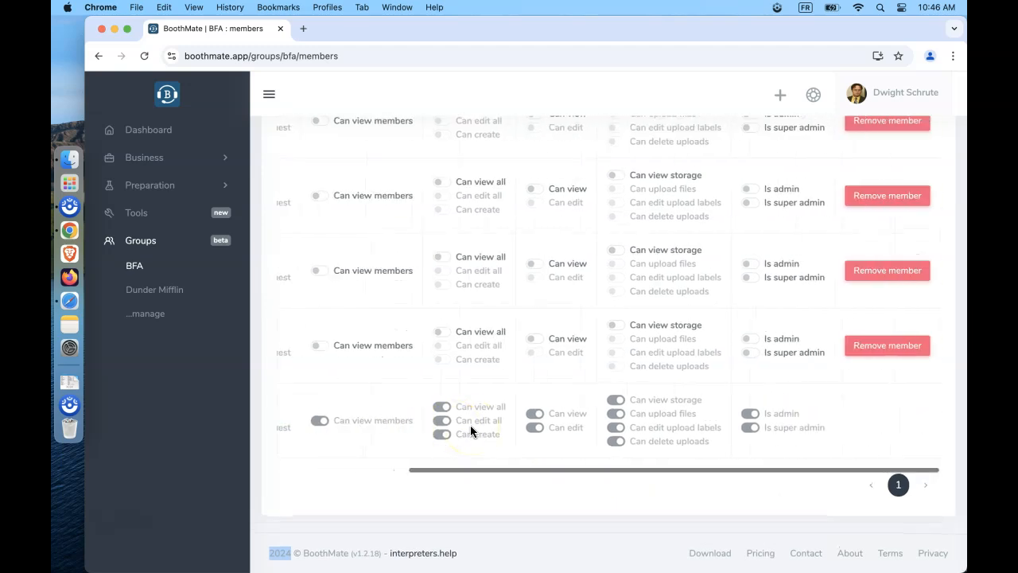
{"action": "scroll", "coordinate": [780, 427], "scroll_direction": "left", "scroll_amount": 3}
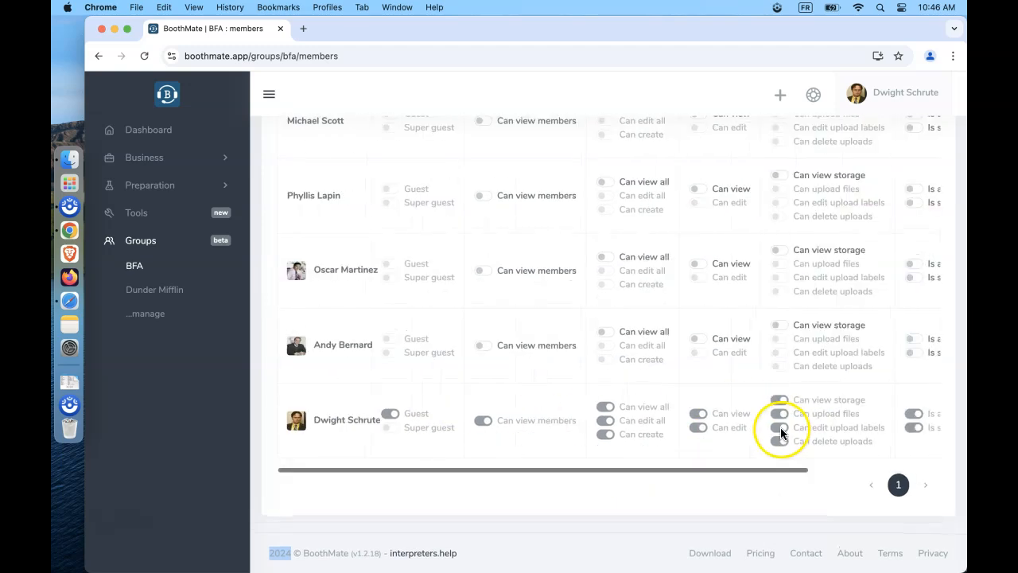
{"action": "scroll", "coordinate": [322, 438], "scroll_direction": "up", "scroll_amount": 1}
{"action": "scroll", "coordinate": [328, 406], "scroll_direction": "up", "scroll_amount": 3}
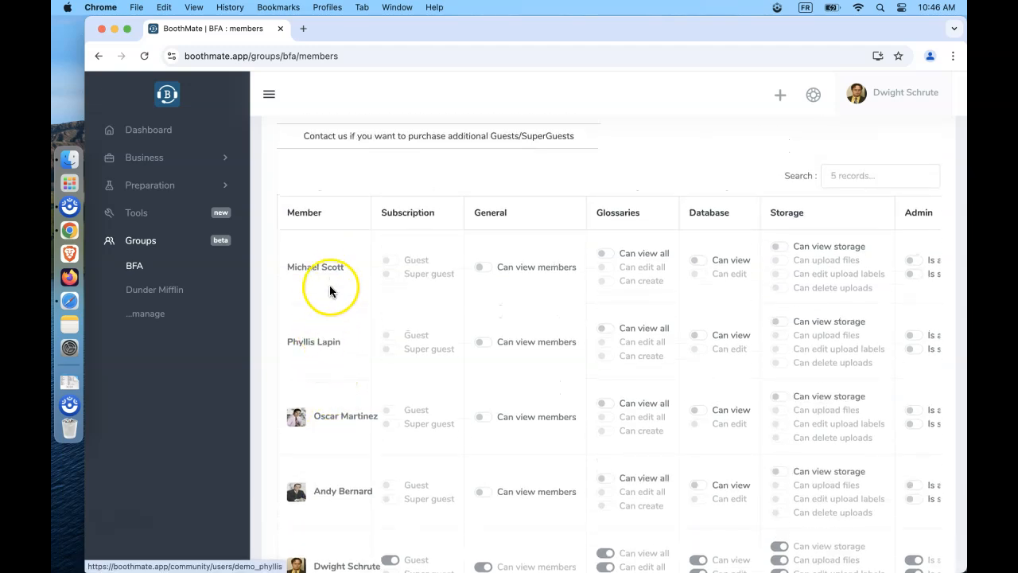
{"action": "scroll", "coordinate": [331, 278], "scroll_direction": "up", "scroll_amount": 2}
{"action": "scroll", "coordinate": [330, 279], "scroll_direction": "up", "scroll_amount": 1}
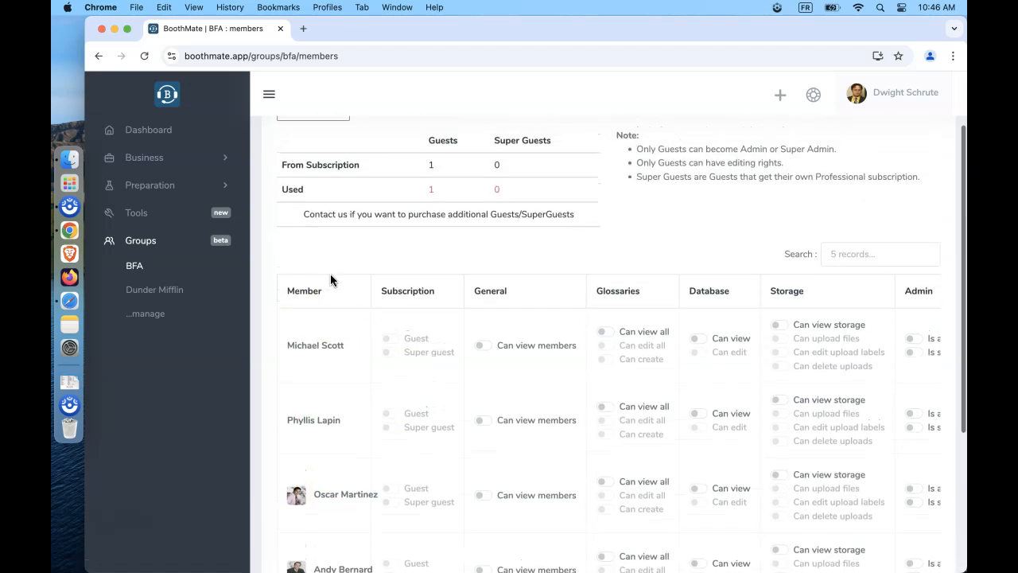
{"action": "left_click", "coordinate": [416, 376]}
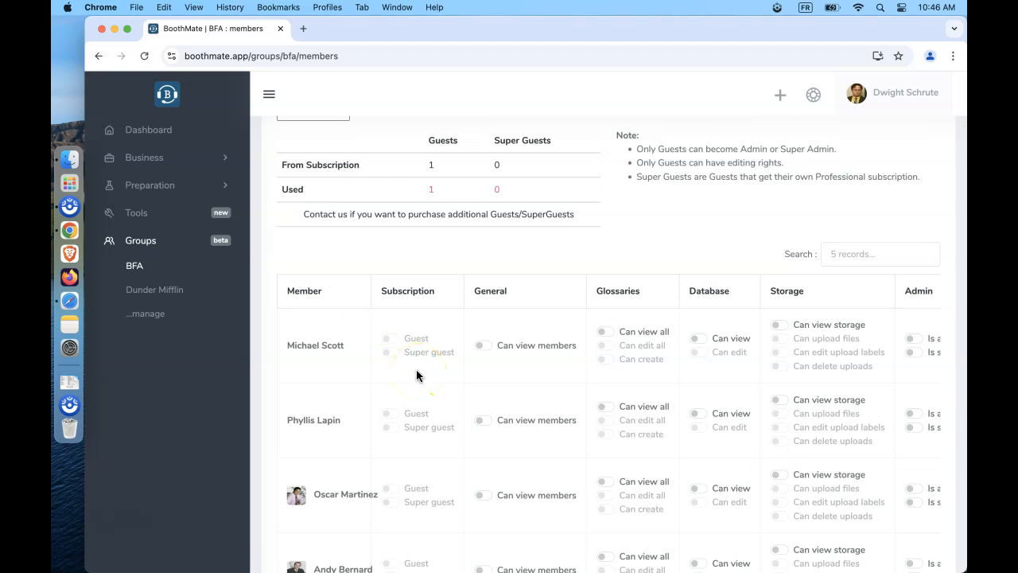
{"action": "scroll", "coordinate": [416, 370], "scroll_direction": "down", "scroll_amount": 1}
{"action": "scroll", "coordinate": [416, 370], "scroll_direction": "right", "scroll_amount": 3}
{"action": "scroll", "coordinate": [416, 369], "scroll_direction": "left", "scroll_amount": 3}
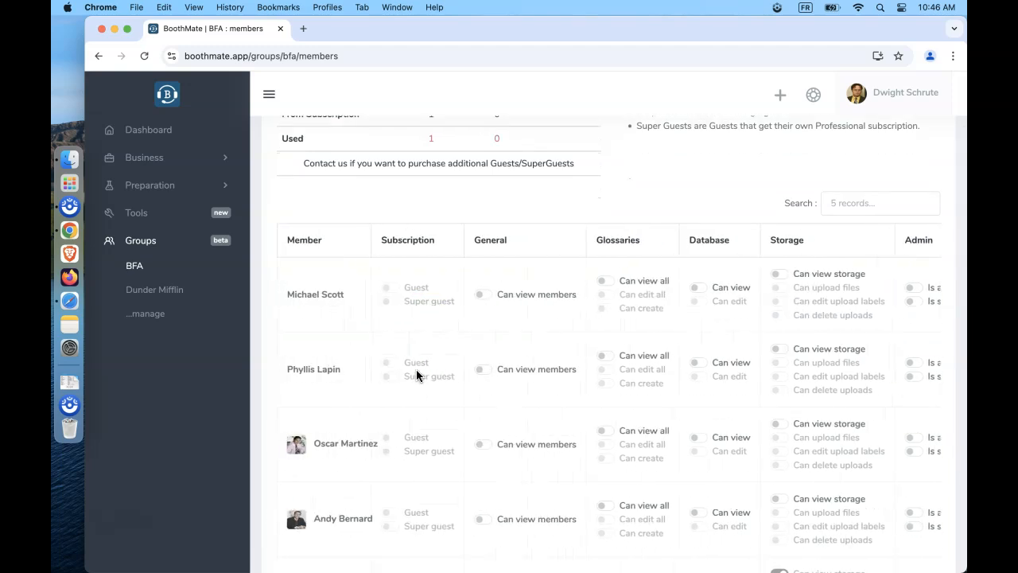
{"action": "scroll", "coordinate": [416, 369], "scroll_direction": "up", "scroll_amount": 3}
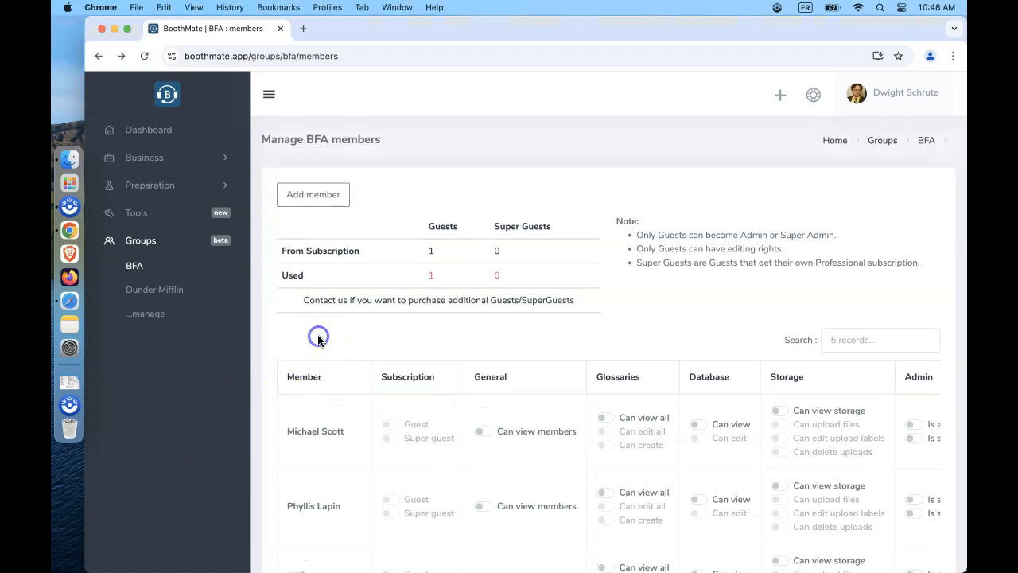
Add the second colleague in the colleagues list to the BFA group and return to the members table.
{"action": "left_click", "coordinate": [321, 199]}
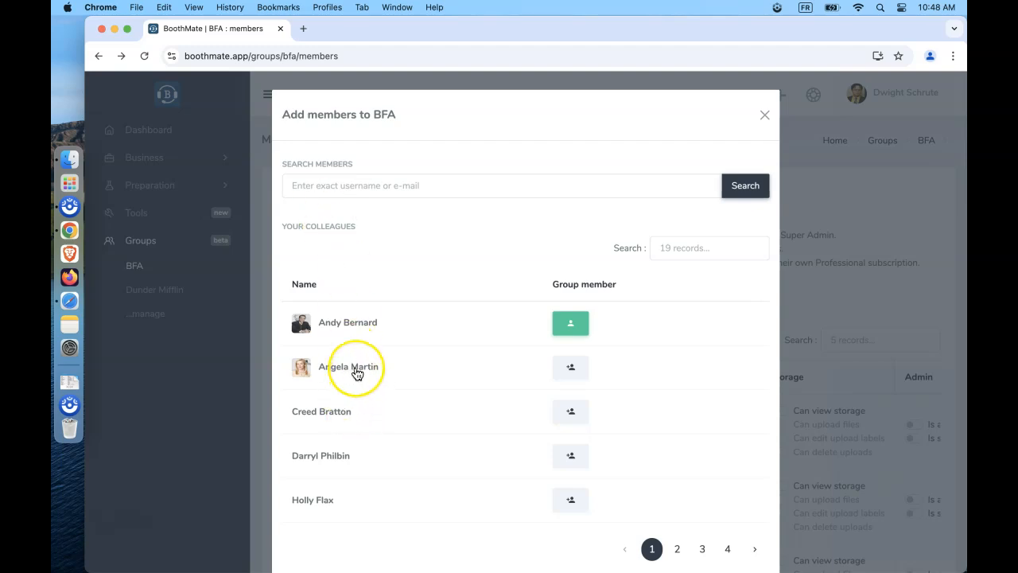
{"action": "left_click", "coordinate": [576, 372]}
{"action": "double_click", "coordinate": [332, 227]}
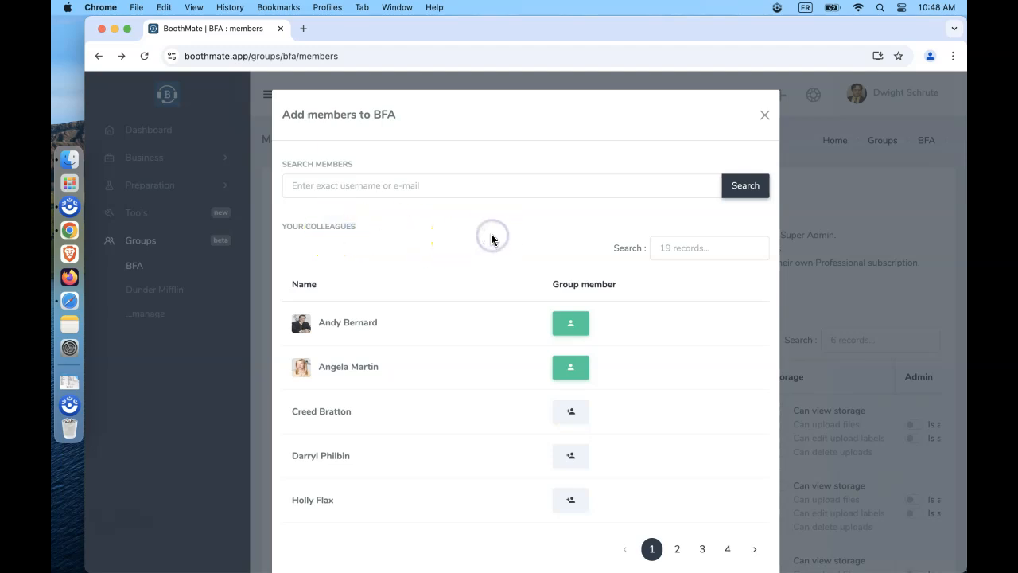
{"action": "left_click", "coordinate": [765, 117]}
{"action": "scroll", "coordinate": [356, 440], "scroll_direction": "down", "scroll_amount": 2}
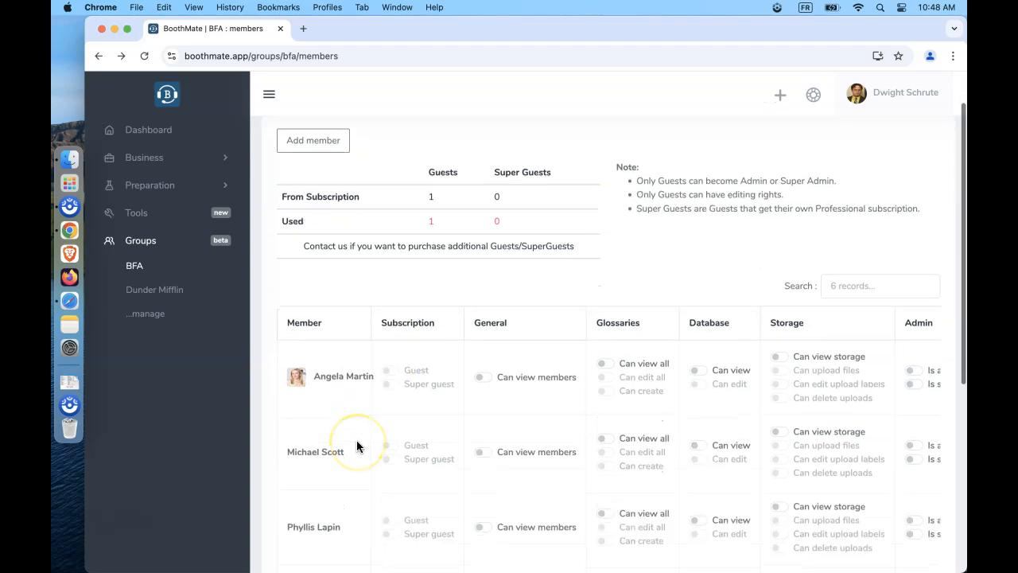
{"action": "left_click", "coordinate": [329, 379]}
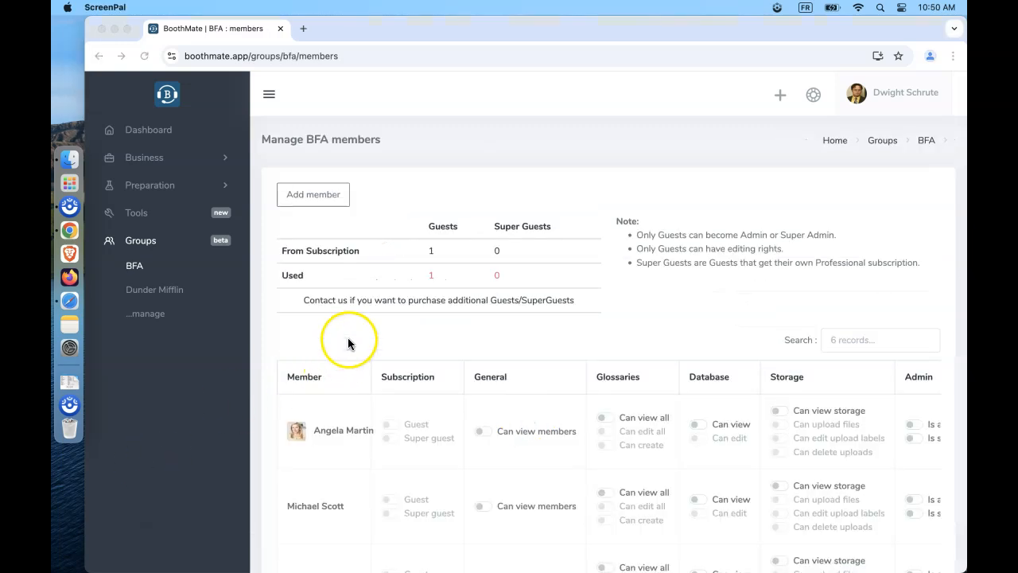
Switch to Safari, where the newly added member is signed in, and inspect the BFA group page.
{"action": "left_click", "coordinate": [349, 340]}
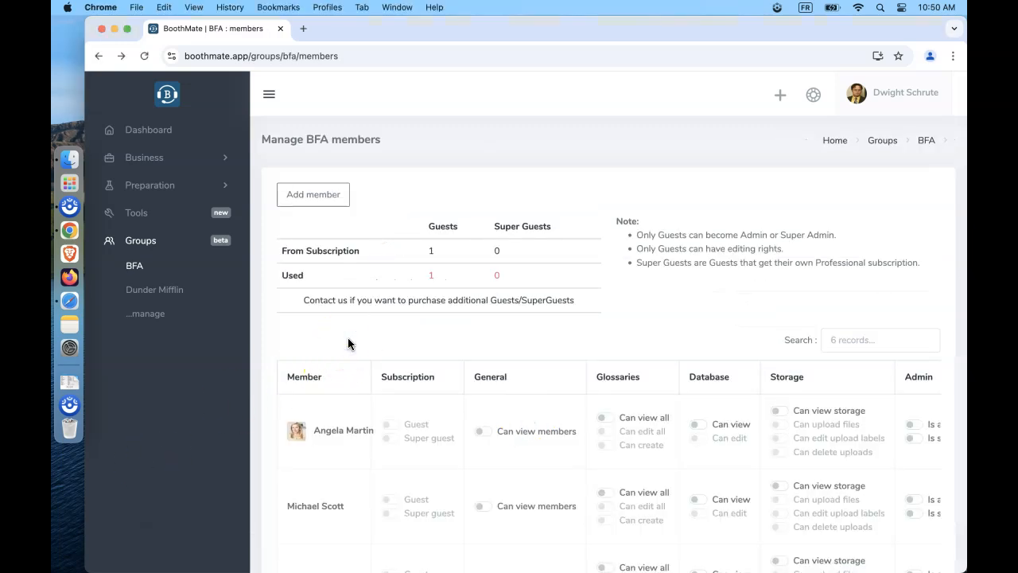
{"action": "key", "text": "super+Tab"}
{"action": "key", "text": "super+Tab"}
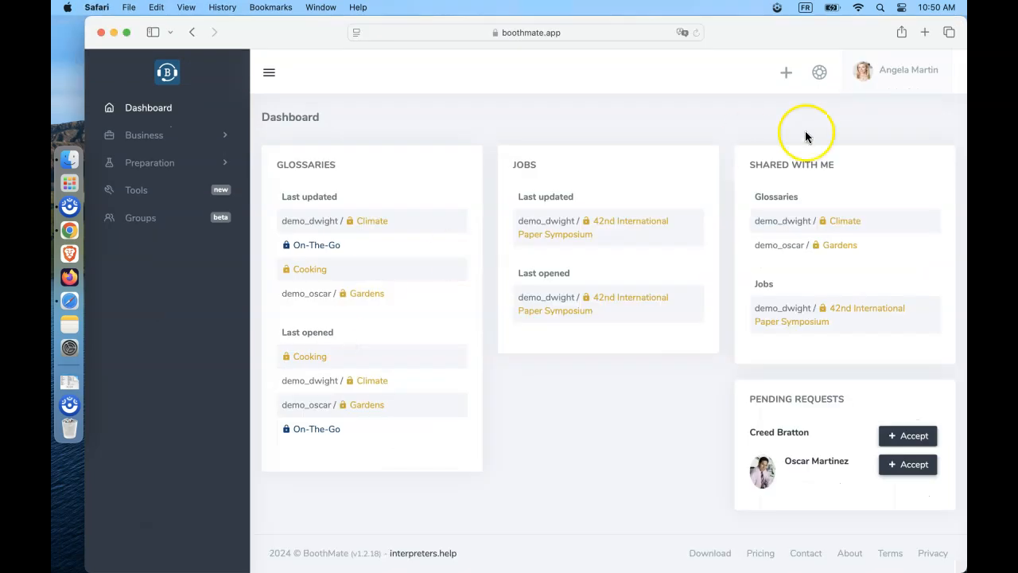
{"action": "left_click", "coordinate": [147, 227]}
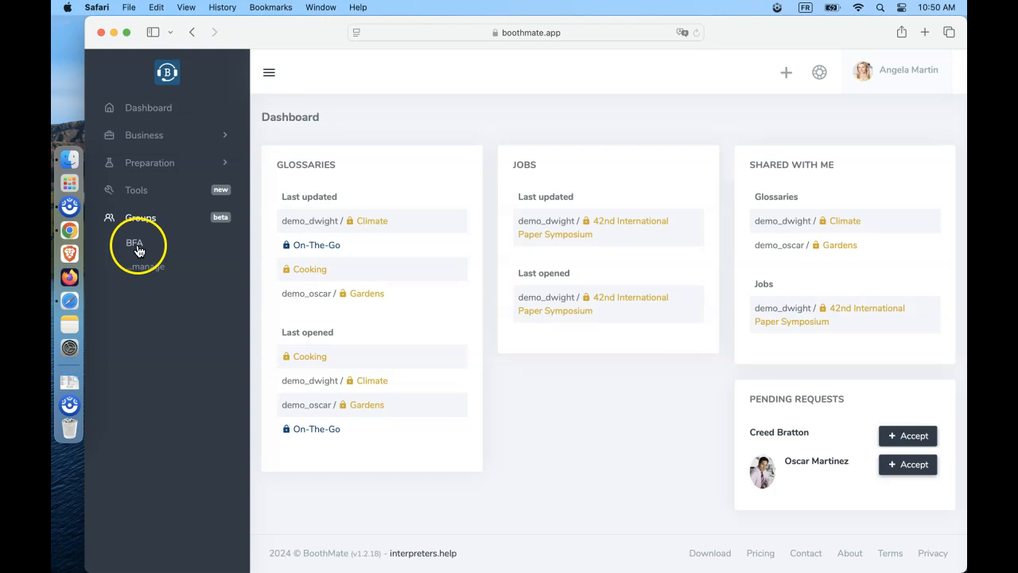
{"action": "left_click", "coordinate": [136, 248]}
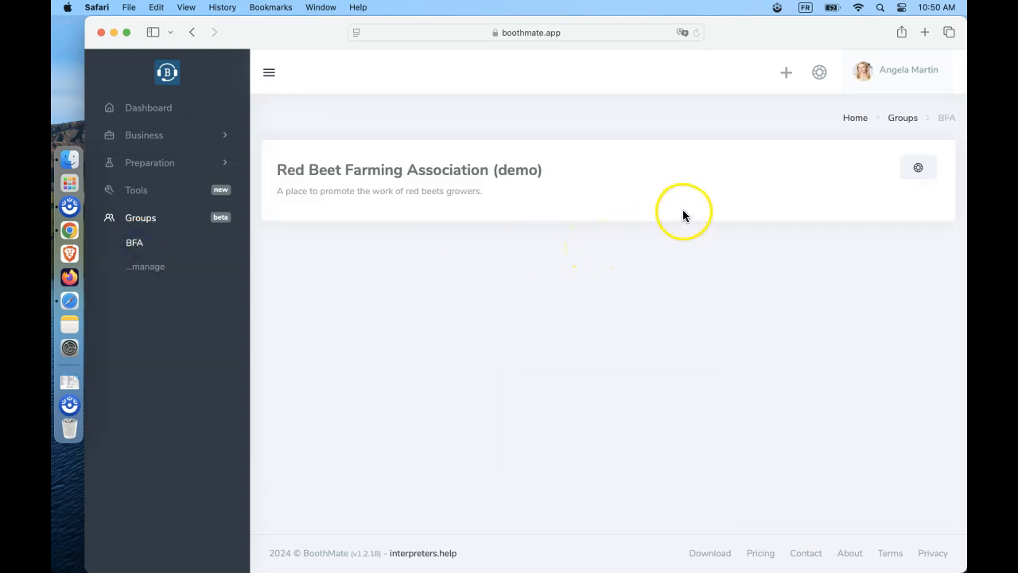
{"action": "left_click", "coordinate": [919, 168]}
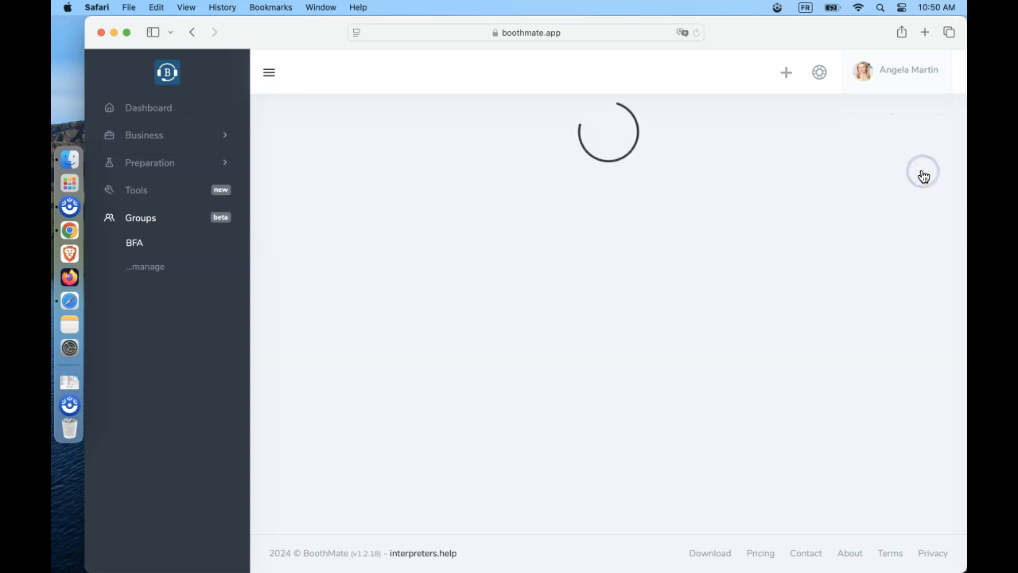
{"action": "scroll", "coordinate": [923, 176], "scroll_direction": "left", "scroll_amount": 5}
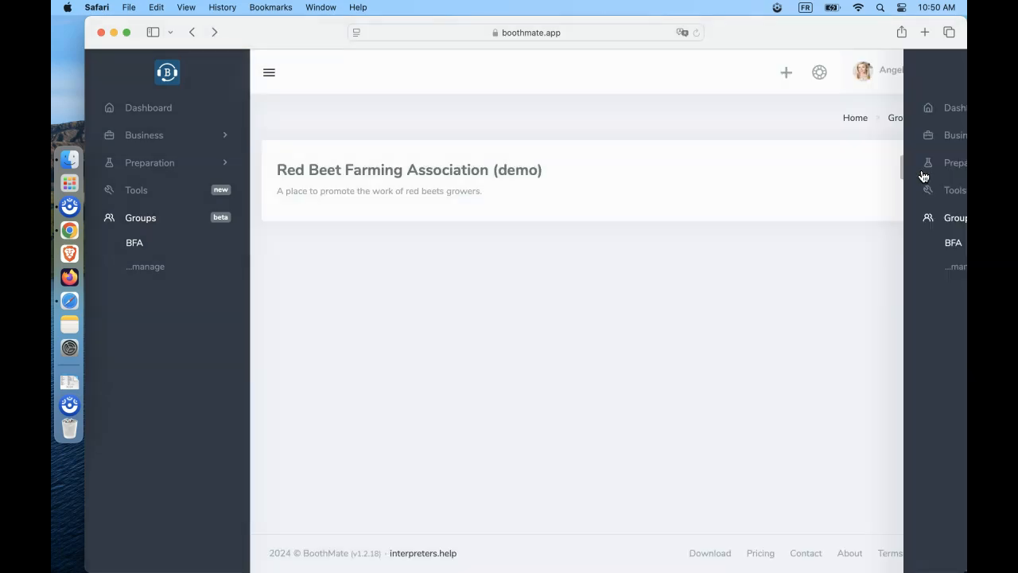
Try to open the group's glossaries page directly by extending the boothmate.app/groups/bfa address.
{"action": "left_click", "coordinate": [564, 32]}
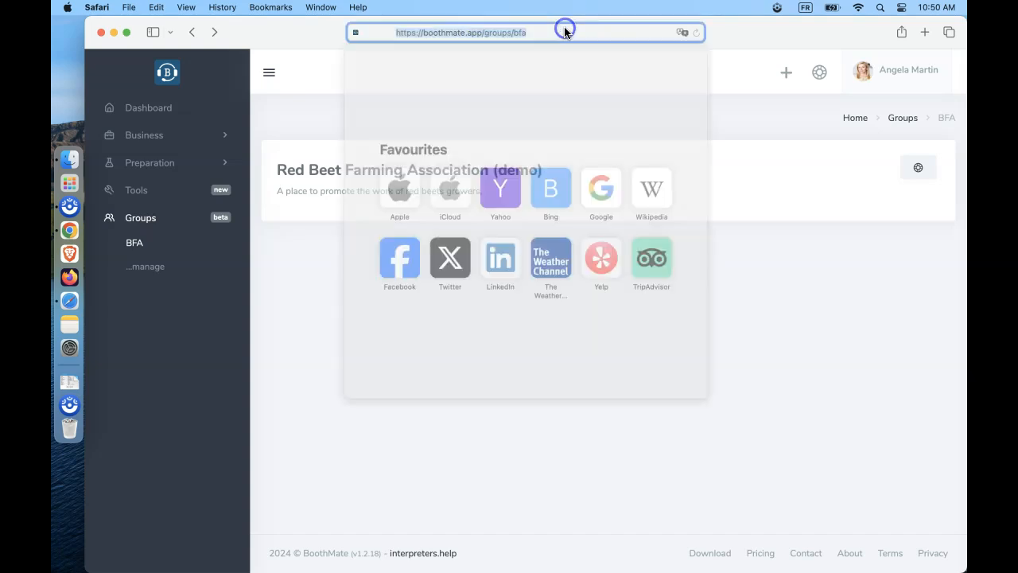
{"action": "left_click", "coordinate": [563, 31]}
{"action": "type", "text": "/gl"}
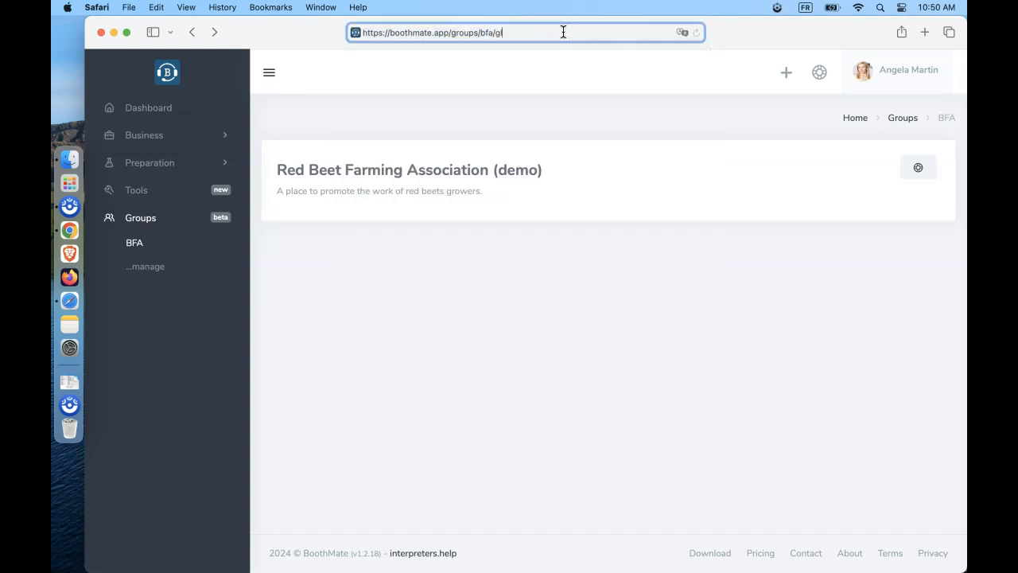
{"action": "type", "text": "ossarie"}
{"action": "key", "text": "Return"}
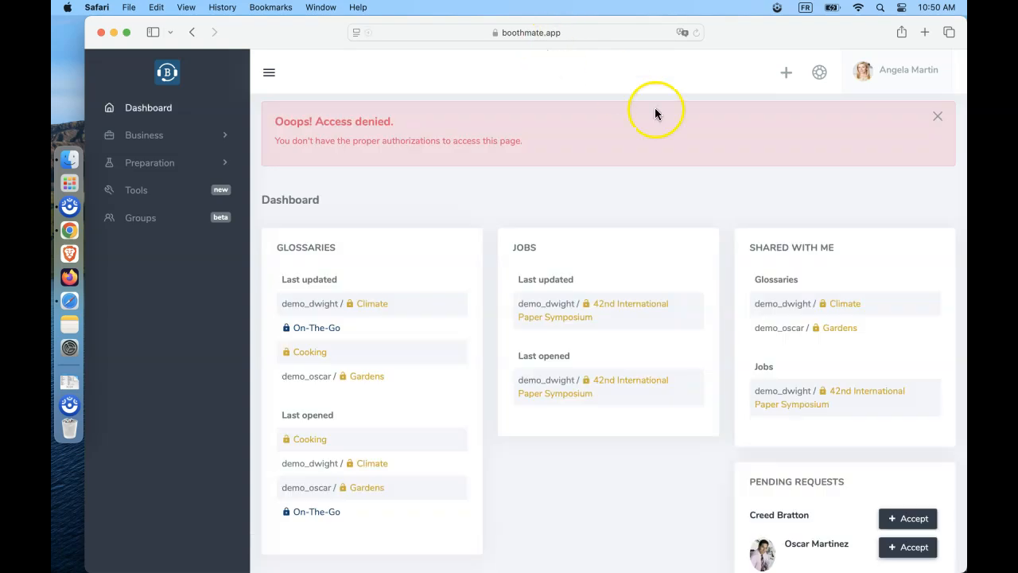
Reopen the BFA group page from the dashboard and view the groups management page.
{"action": "left_click", "coordinate": [944, 117]}
{"action": "left_click", "coordinate": [148, 222]}
{"action": "left_click", "coordinate": [140, 246]}
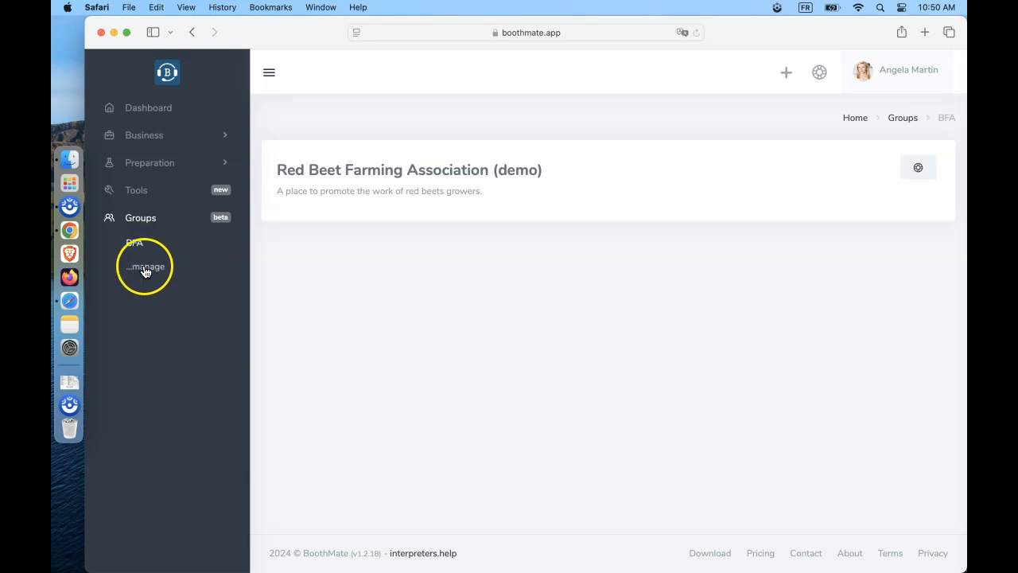
{"action": "left_click", "coordinate": [146, 267]}
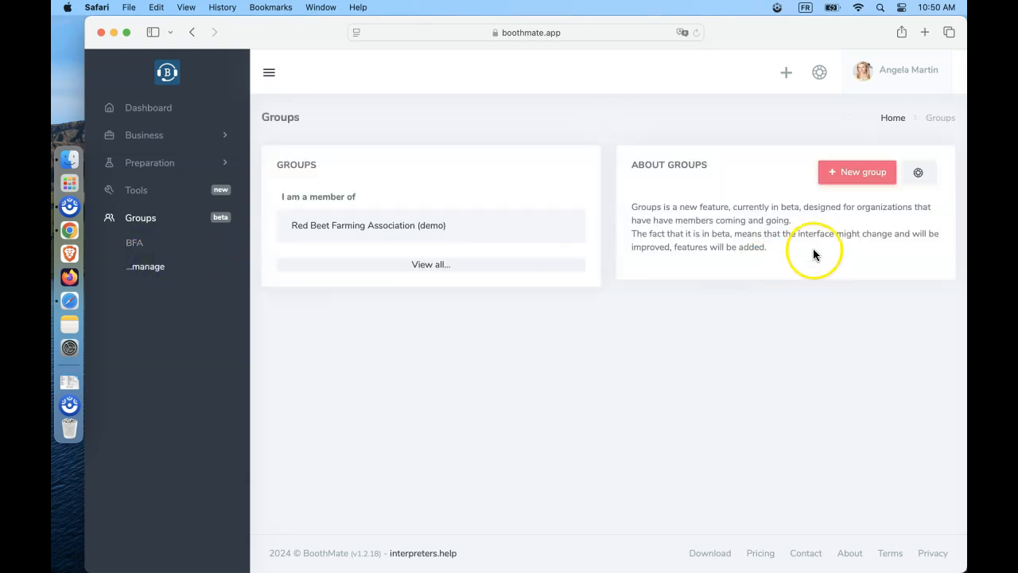
{"action": "left_click", "coordinate": [852, 185]}
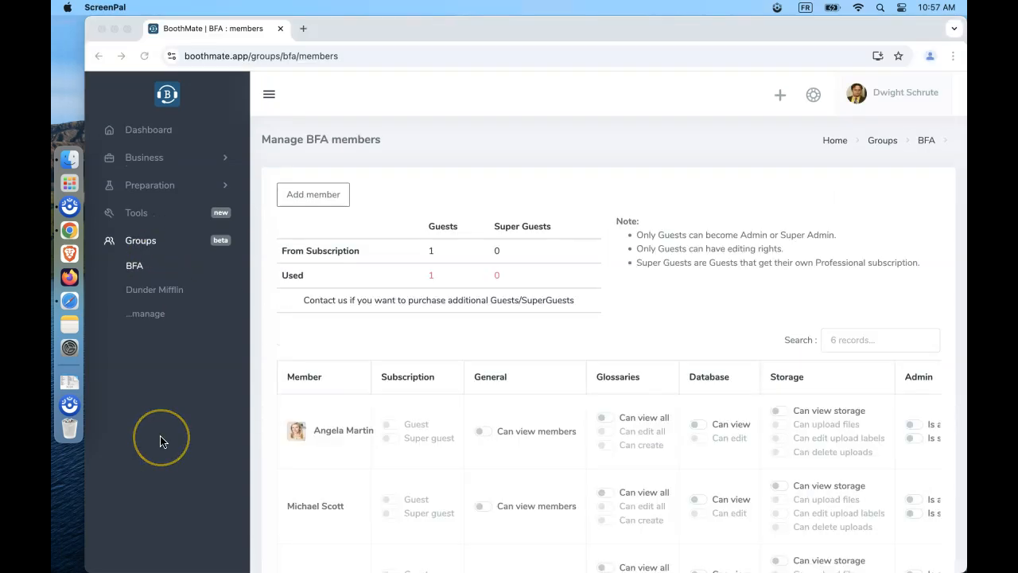
Enable "Can view members" for the newly added member and check the BFA member list from that member's account in Safari.
{"action": "scroll", "coordinate": [160, 441], "scroll_direction": "down", "scroll_amount": 3}
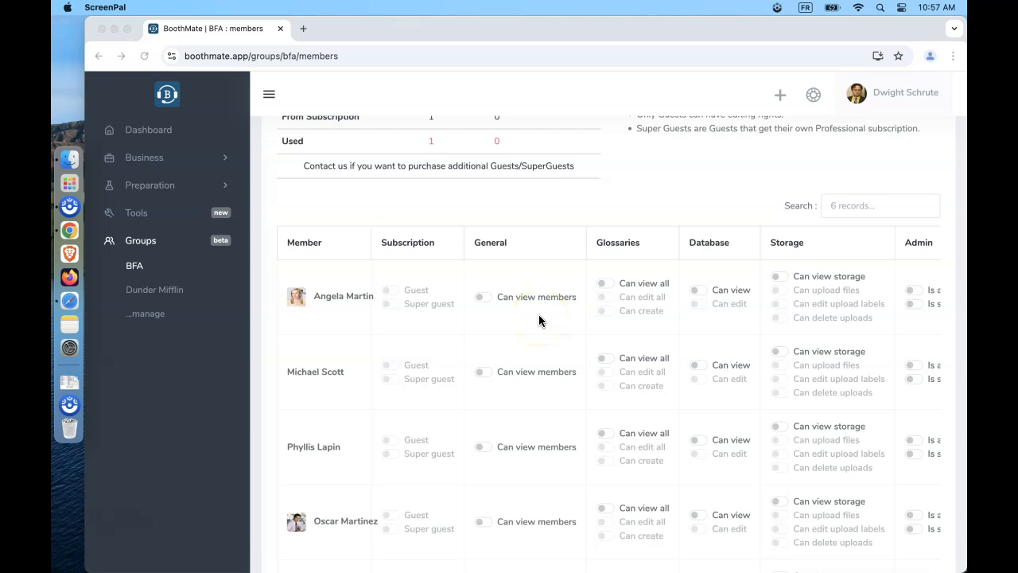
{"action": "left_click", "coordinate": [485, 299]}
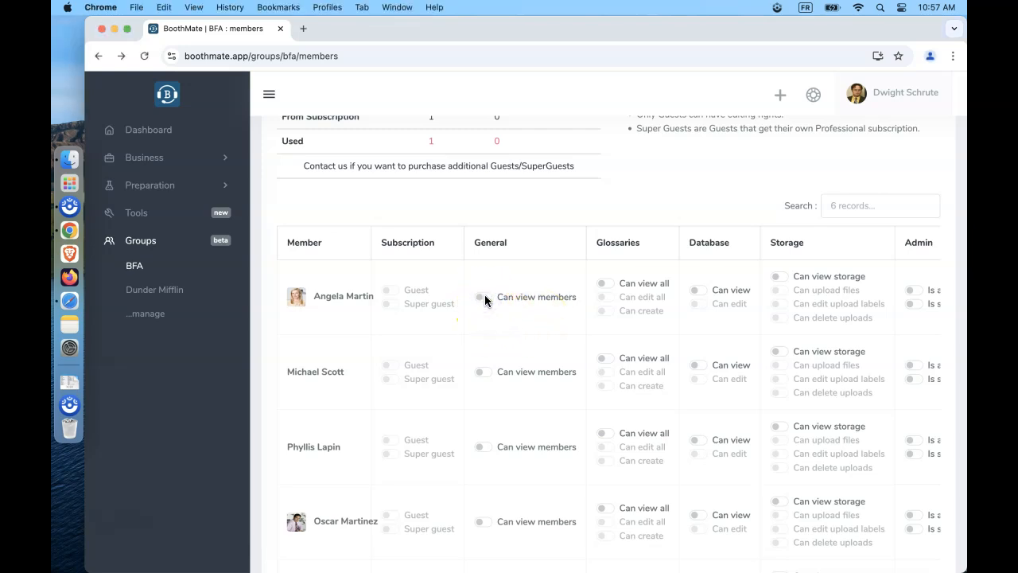
{"action": "key", "text": "super+Tab"}
{"action": "key", "text": "super+Tab"}
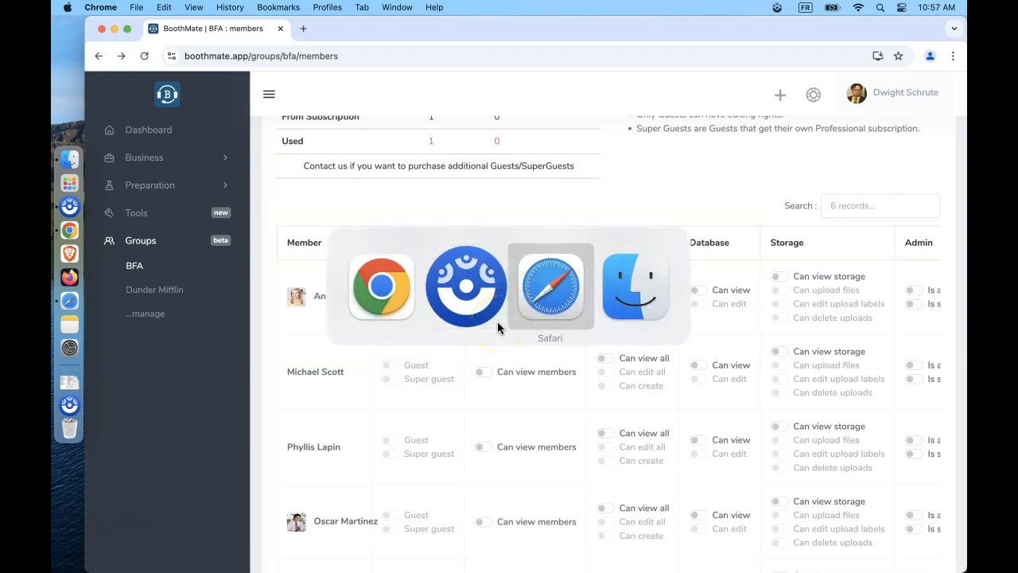
{"action": "left_click", "coordinate": [848, 170]}
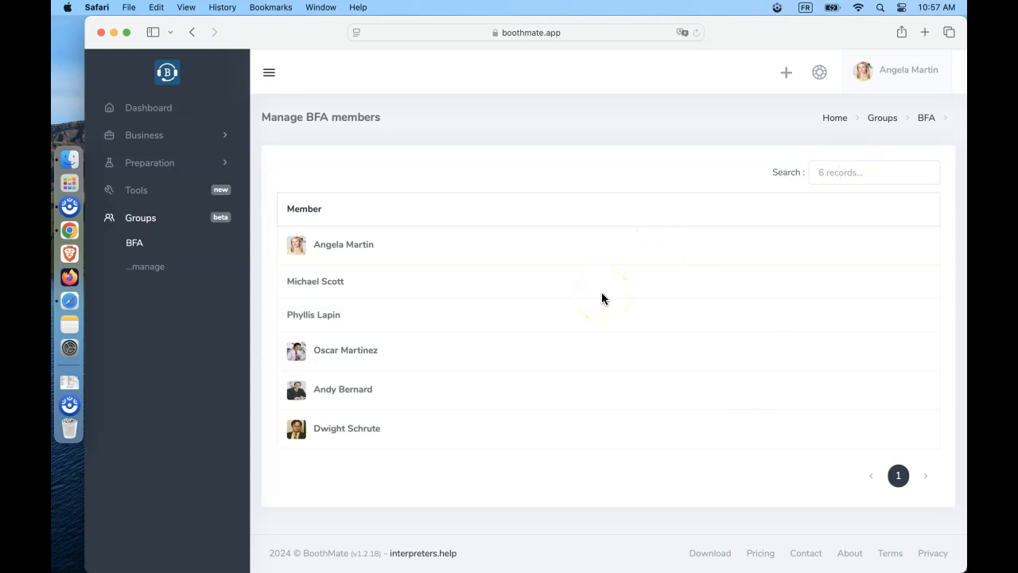
{"action": "scroll", "coordinate": [602, 298], "scroll_direction": "left", "scroll_amount": 5}
Enable "Can view all" glossaries for the new member in Chrome and open the group's glossaries from that member's account in Safari.
{"action": "key", "text": "super+Tab"}
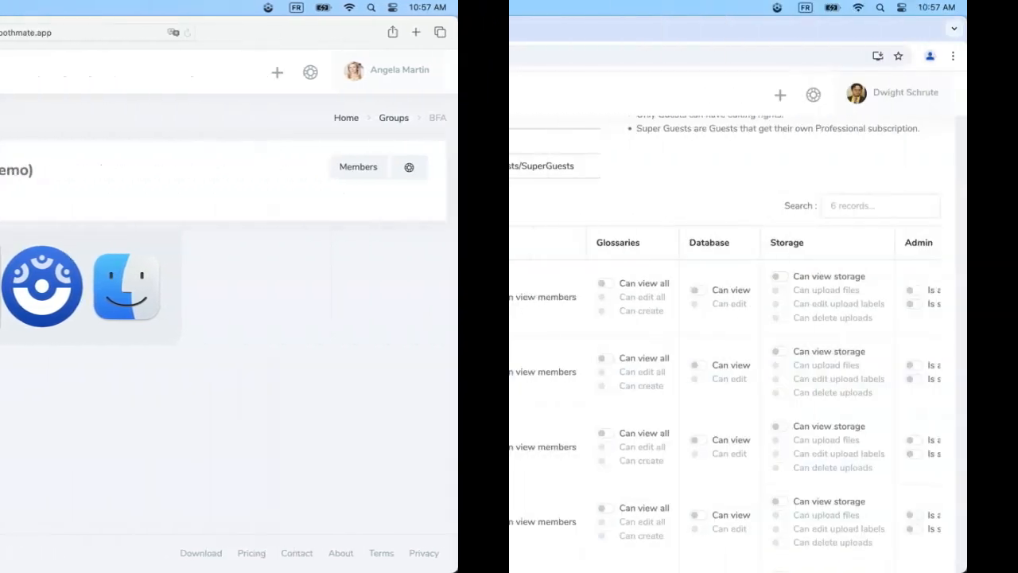
{"action": "left_click", "coordinate": [605, 284]}
{"action": "key", "text": "super+Tab"}
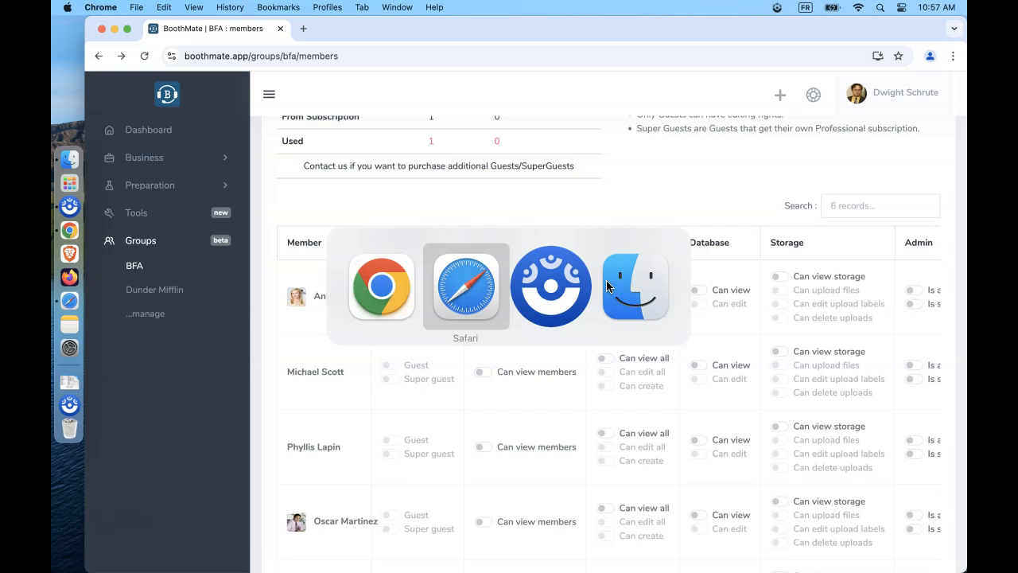
{"action": "left_click", "coordinate": [788, 178]}
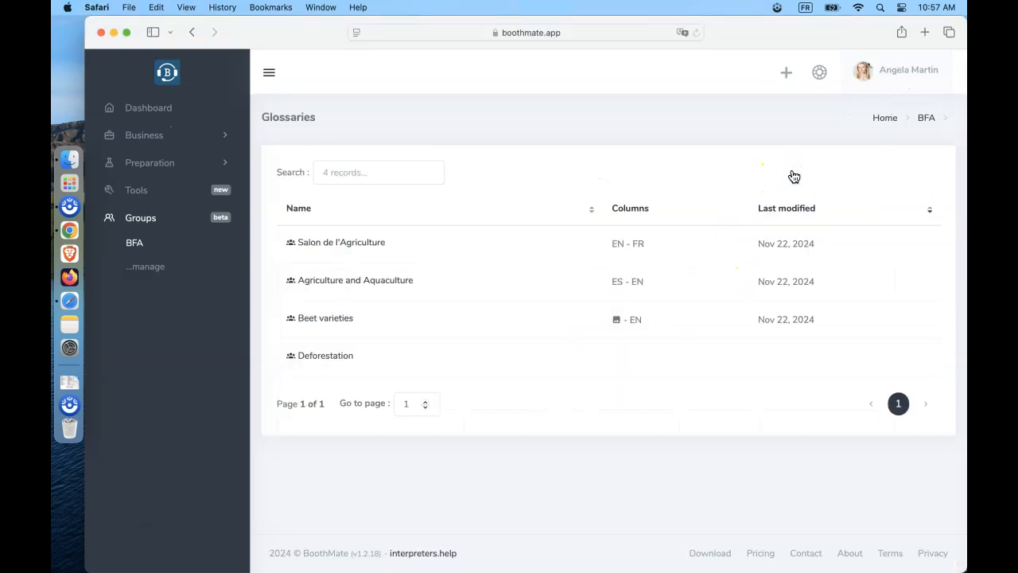
Open the Beet varieties glossary and try to edit the English term "Baby Candy Cane Beet".
{"action": "left_click", "coordinate": [310, 320]}
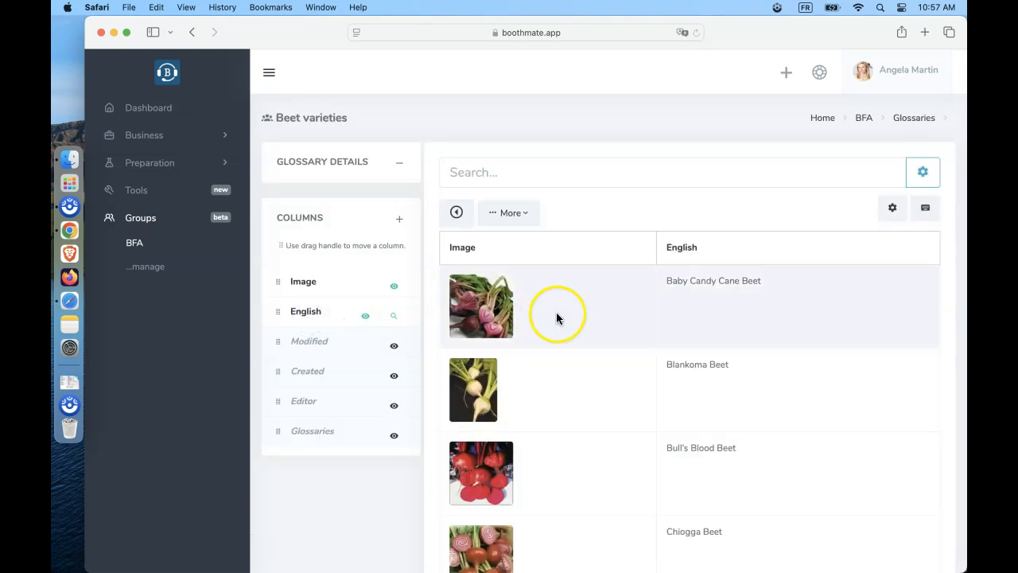
{"action": "left_click", "coordinate": [711, 298]}
{"action": "left_click", "coordinate": [734, 296]}
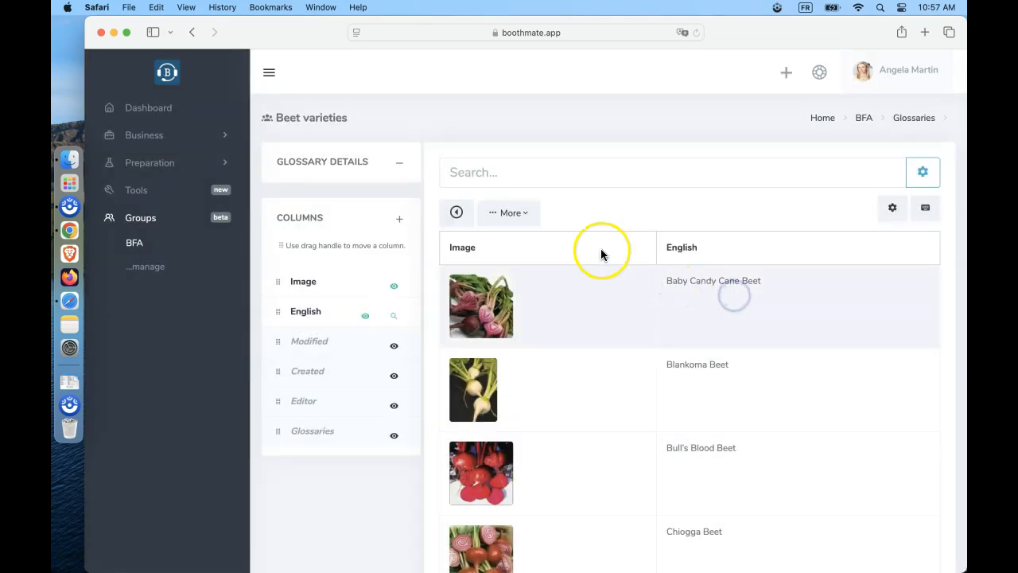
Examine the additional actions offered for the Beet varieties glossary and its Copy glossary form, and close the form without copying.
{"action": "left_click", "coordinate": [525, 213]}
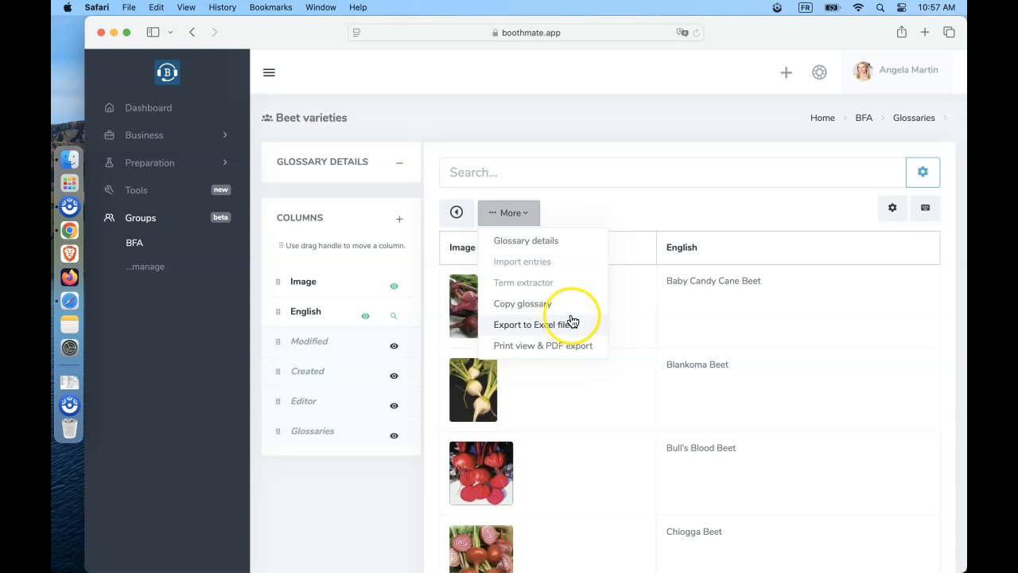
{"action": "left_click", "coordinate": [570, 307]}
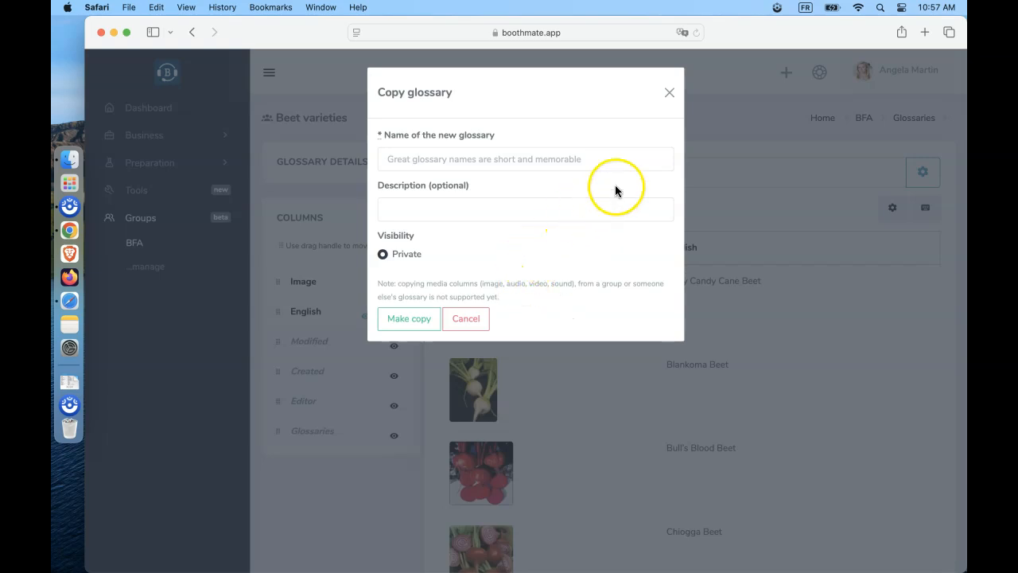
{"action": "left_click", "coordinate": [467, 320]}
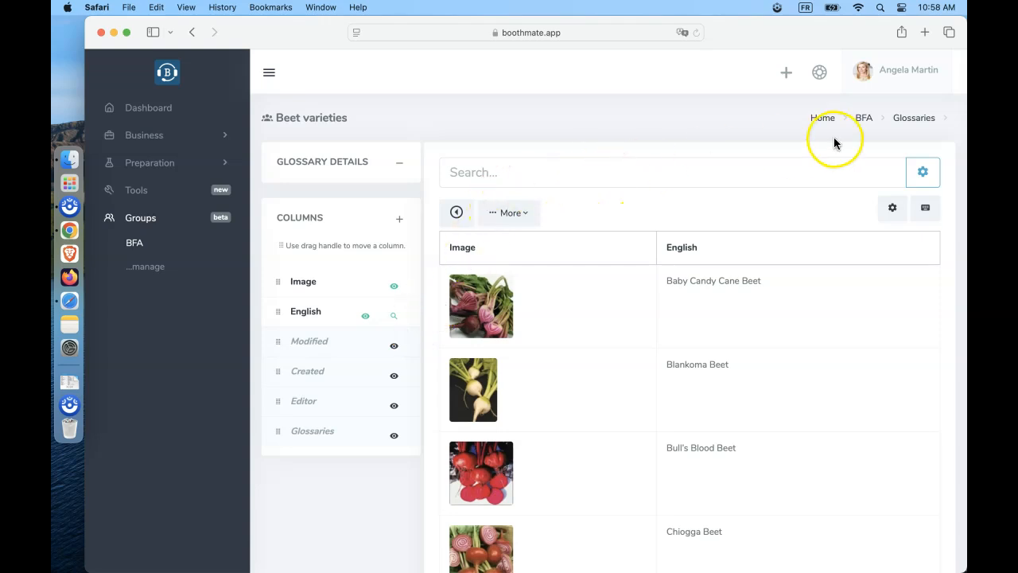
Enable "Can view" database for the new member in Chrome and open the BFA database from that member's account in Safari.
{"action": "key", "text": "super+Tab"}
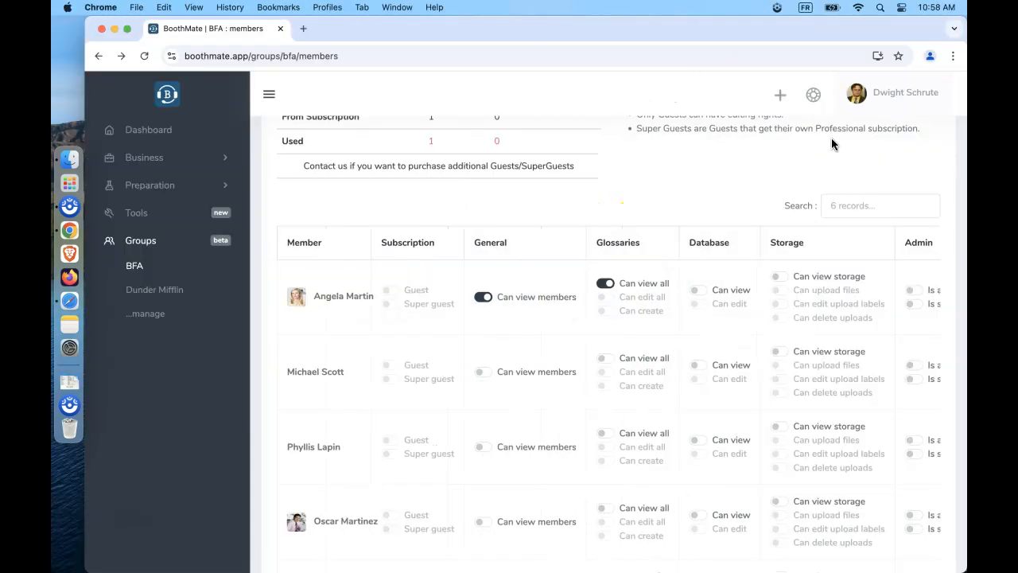
{"action": "left_click", "coordinate": [698, 291]}
{"action": "key", "text": "super+Tab"}
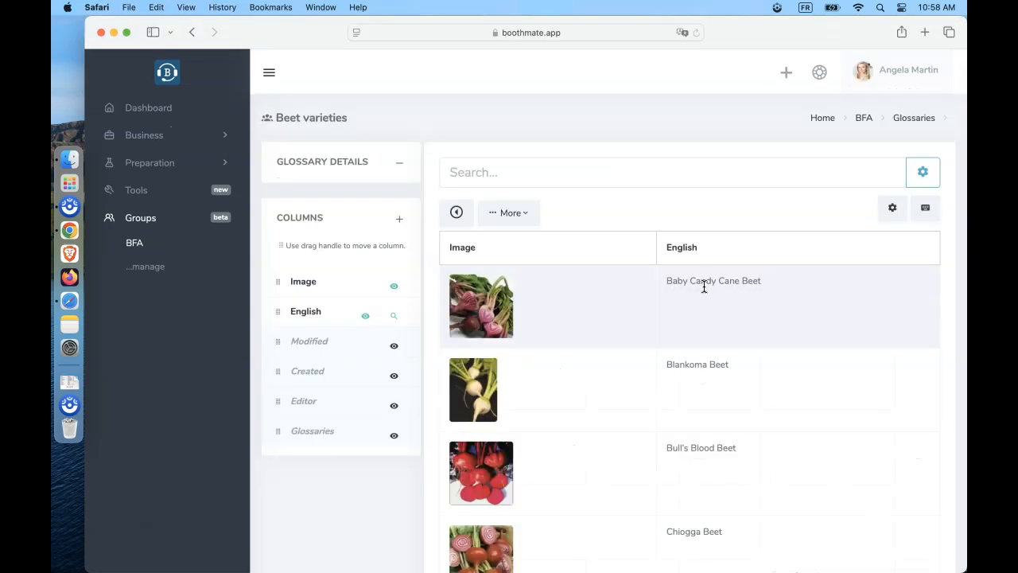
{"action": "left_click", "coordinate": [864, 119]}
{"action": "left_click", "coordinate": [827, 165]}
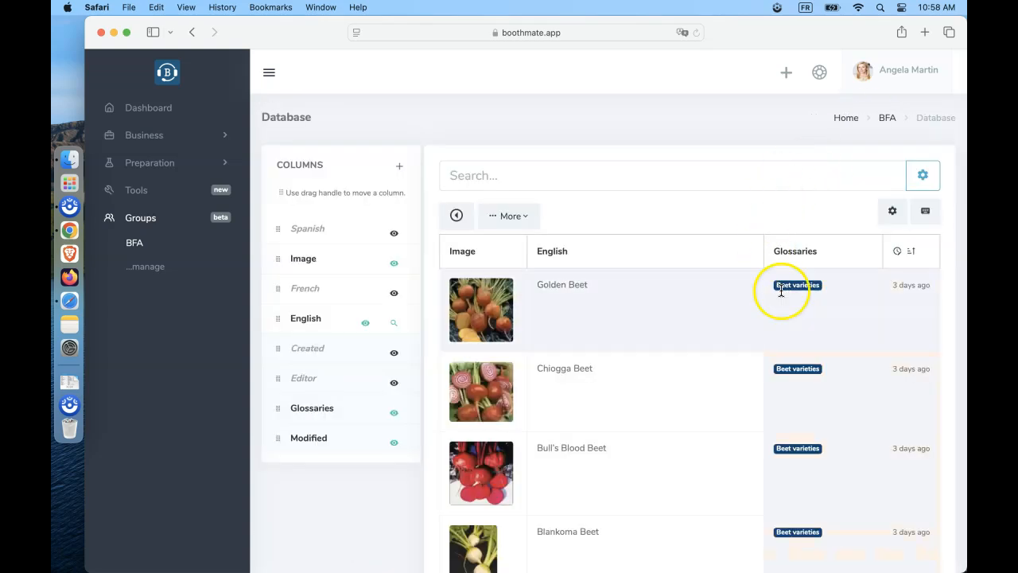
Hide the column list beside the BFA database and browse the entries from the group's glossaries.
{"action": "scroll", "coordinate": [783, 291], "scroll_direction": "down", "scroll_amount": 1}
{"action": "scroll", "coordinate": [781, 291], "scroll_direction": "up", "scroll_amount": 1}
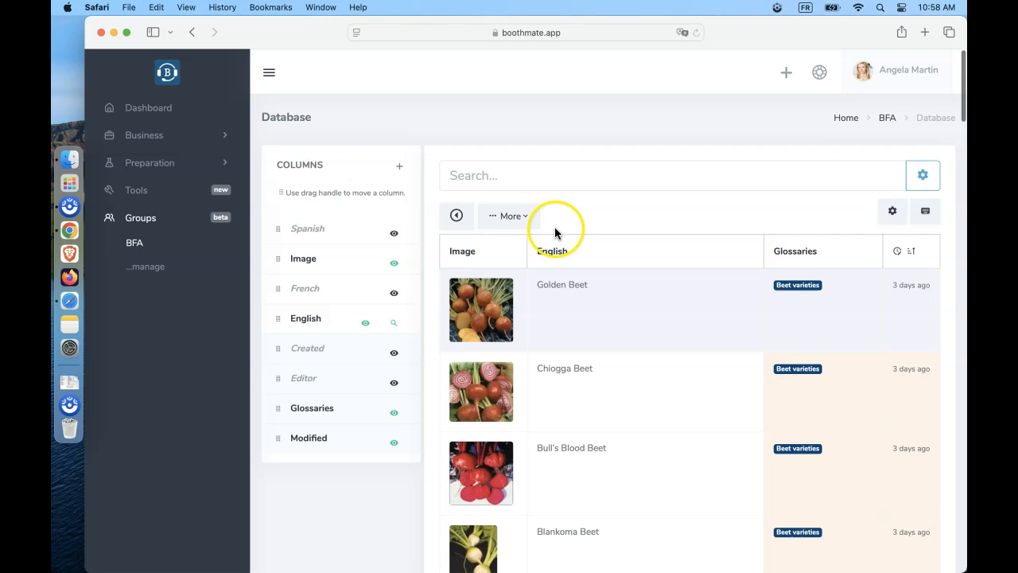
{"action": "left_click", "coordinate": [460, 213]}
{"action": "scroll", "coordinate": [652, 465], "scroll_direction": "down", "scroll_amount": 8}
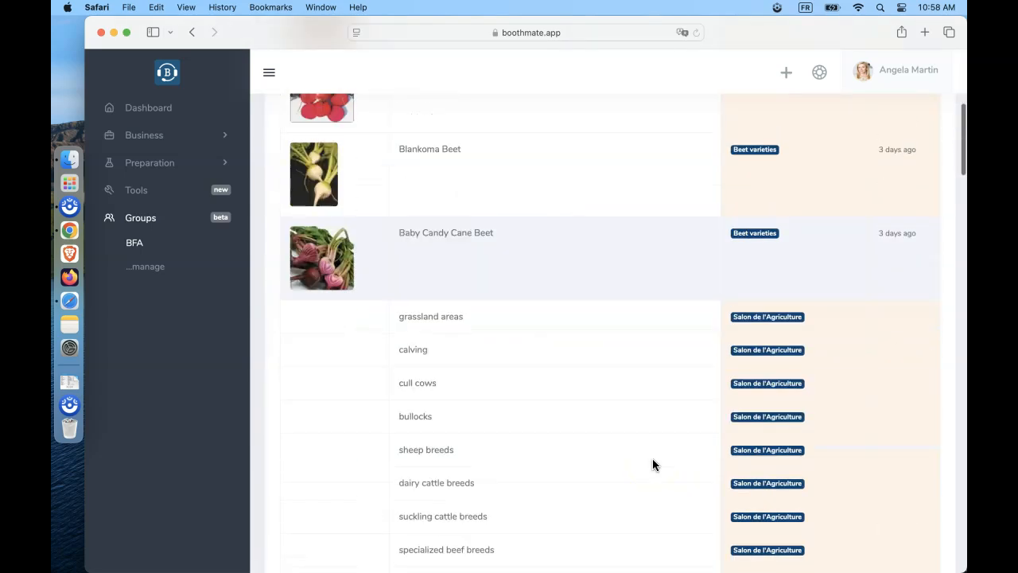
{"action": "scroll", "coordinate": [652, 465], "scroll_direction": "up", "scroll_amount": 5}
{"action": "scroll", "coordinate": [652, 464], "scroll_direction": "up", "scroll_amount": 5}
Try to edit the English term "Chiogga Beet" in the database and return to the BFA group page.
{"action": "left_click", "coordinate": [554, 364]}
{"action": "left_click", "coordinate": [564, 387]}
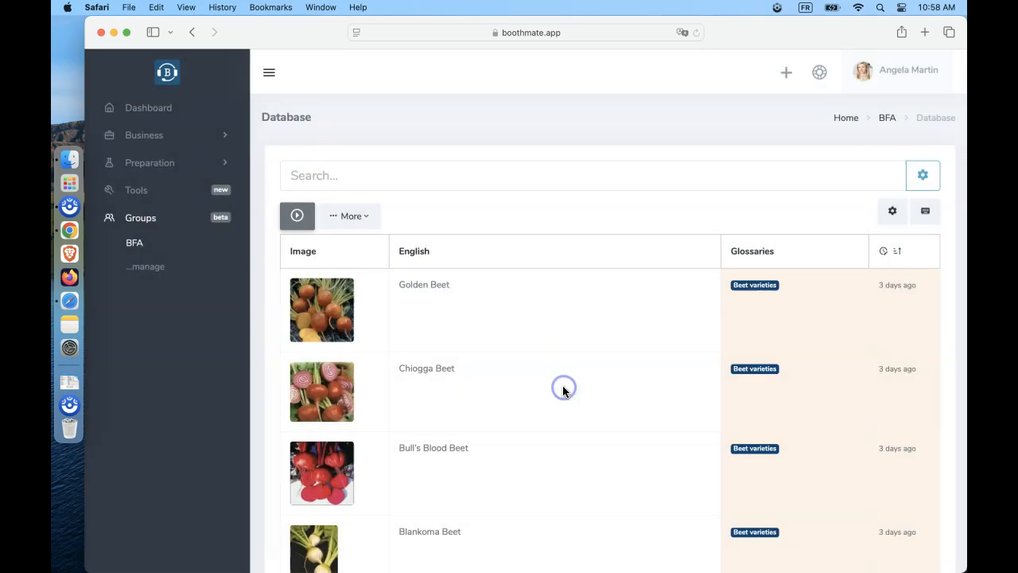
{"action": "left_click", "coordinate": [889, 119]}
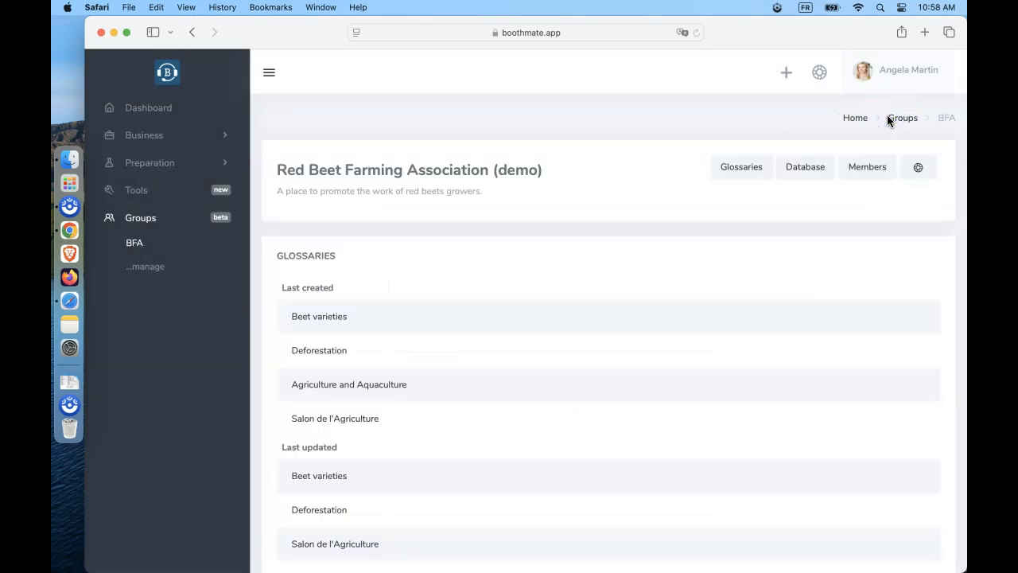
Switch to Chrome and review the guest allowances and the notes on guest rights on the BFA members page.
{"action": "key", "text": "super+Tab"}
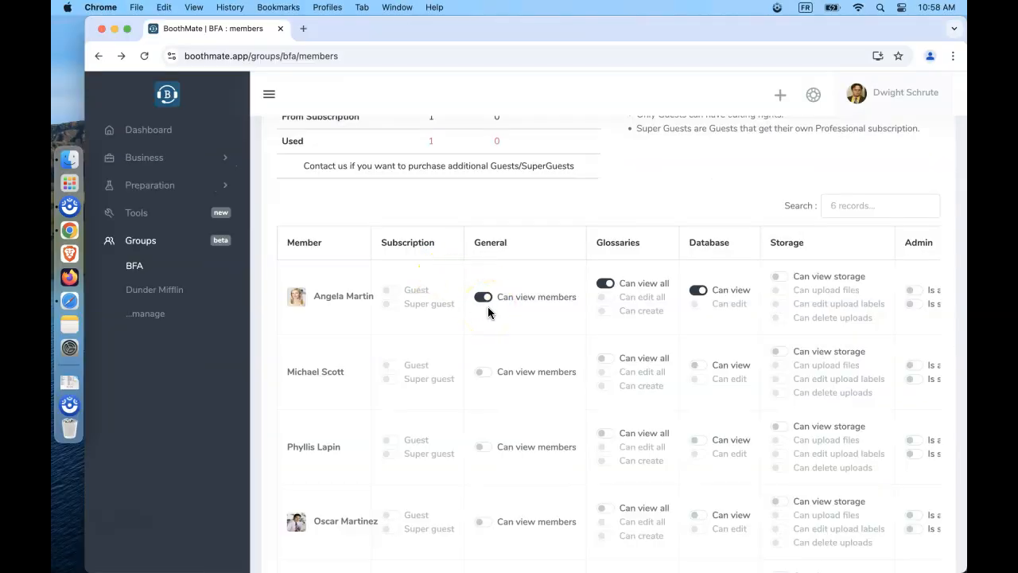
{"action": "scroll", "coordinate": [488, 308], "scroll_direction": "up", "scroll_amount": 3}
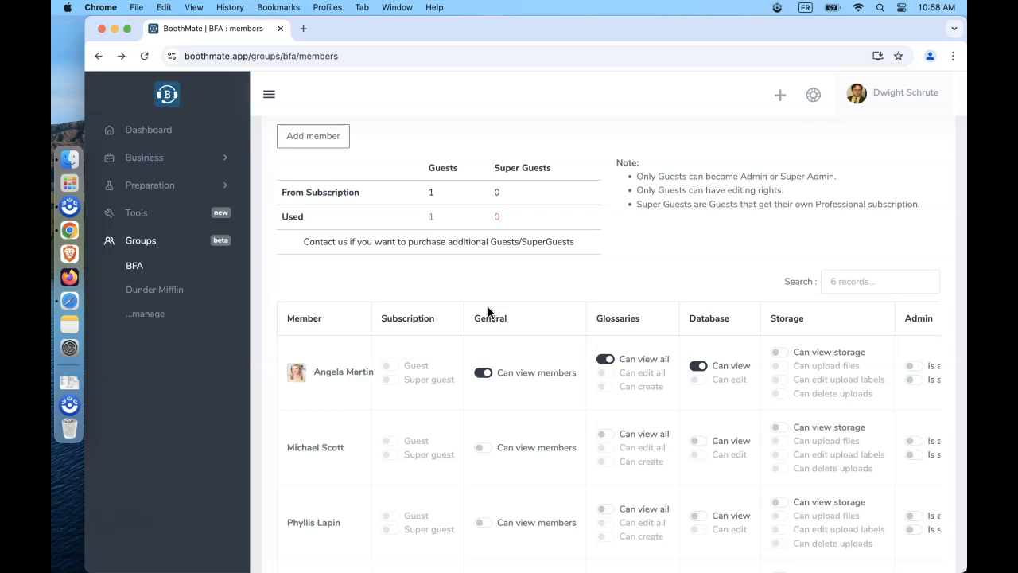
{"action": "scroll", "coordinate": [488, 312], "scroll_direction": "up", "scroll_amount": 2}
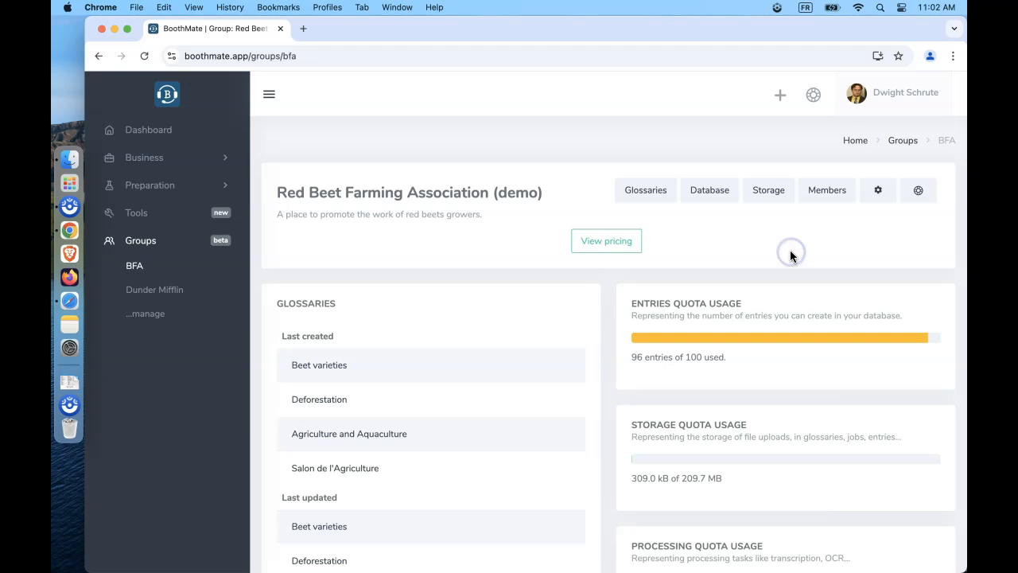
Open the BFA group's subscription and billing settings and display the paying plans.
{"action": "left_click", "coordinate": [878, 190]}
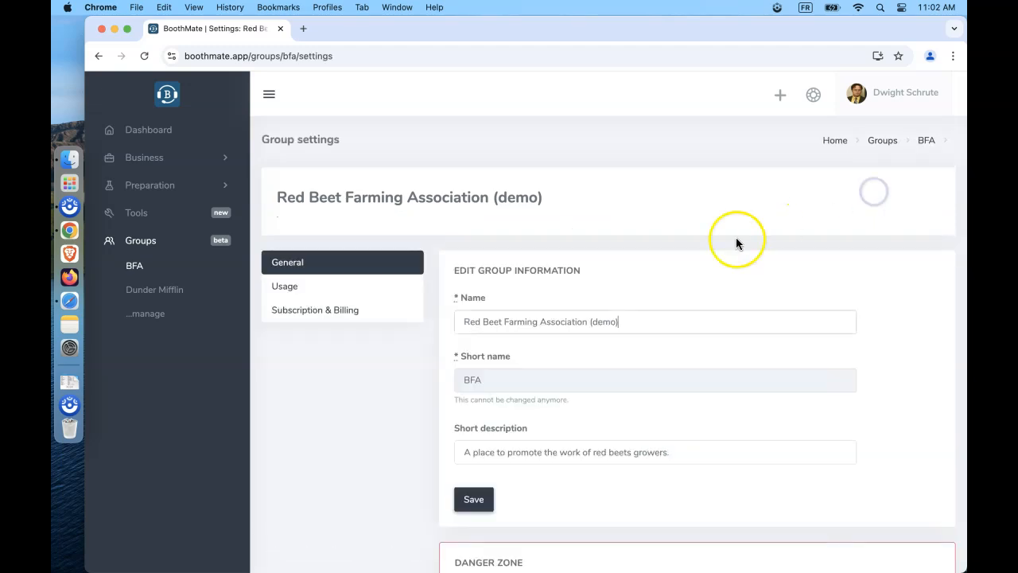
{"action": "left_click", "coordinate": [348, 310]}
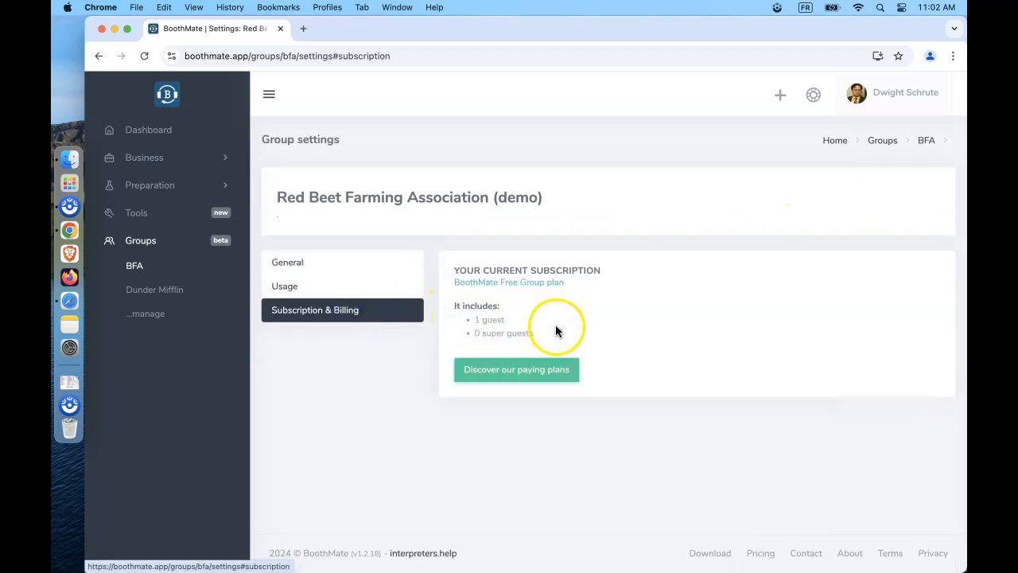
{"action": "left_click", "coordinate": [566, 374]}
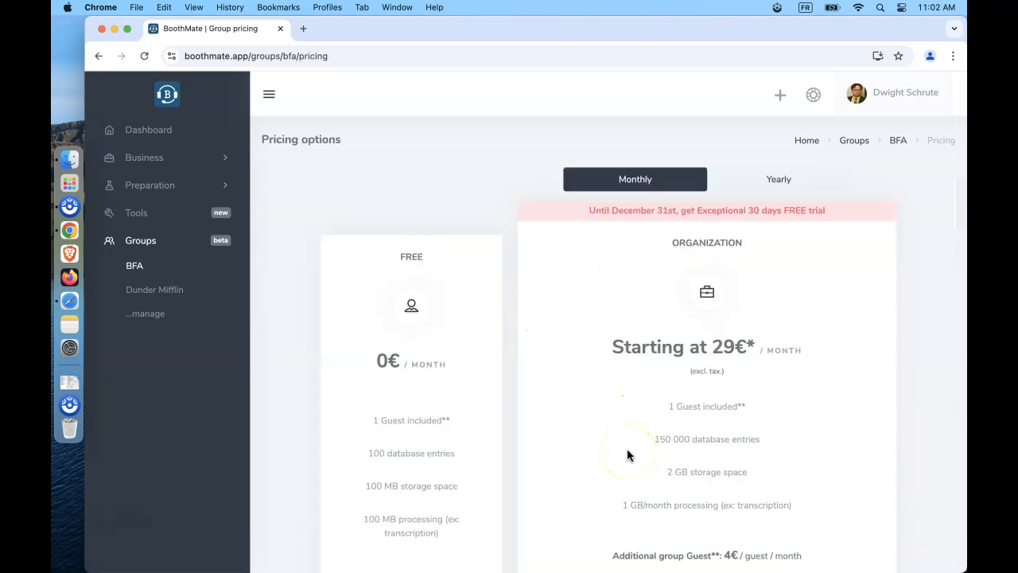
Examine what the Organization plan includes, particularly its database entry allowance.
{"action": "scroll", "coordinate": [626, 450], "scroll_direction": "down", "scroll_amount": 2}
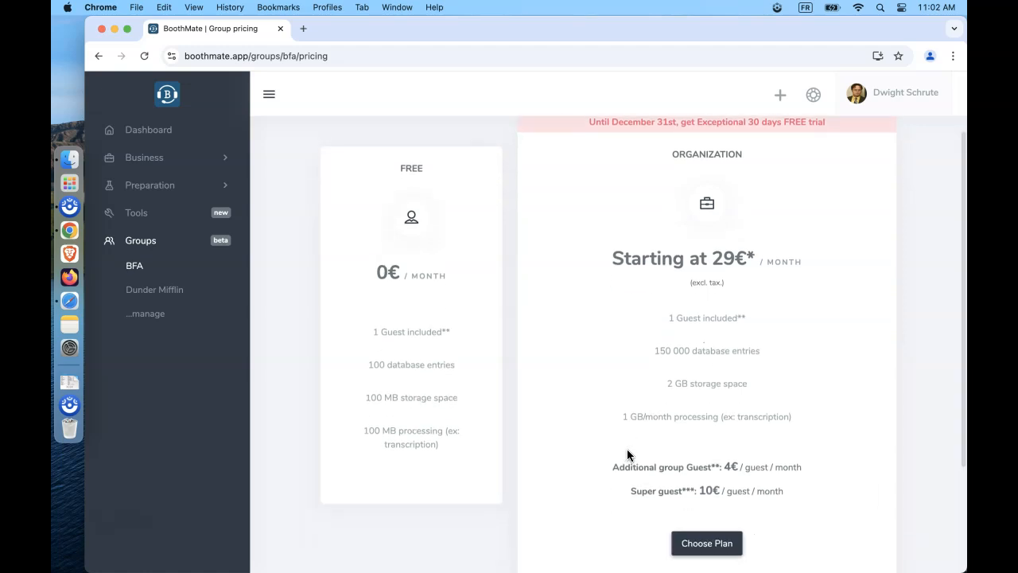
{"action": "double_click", "coordinate": [704, 150]}
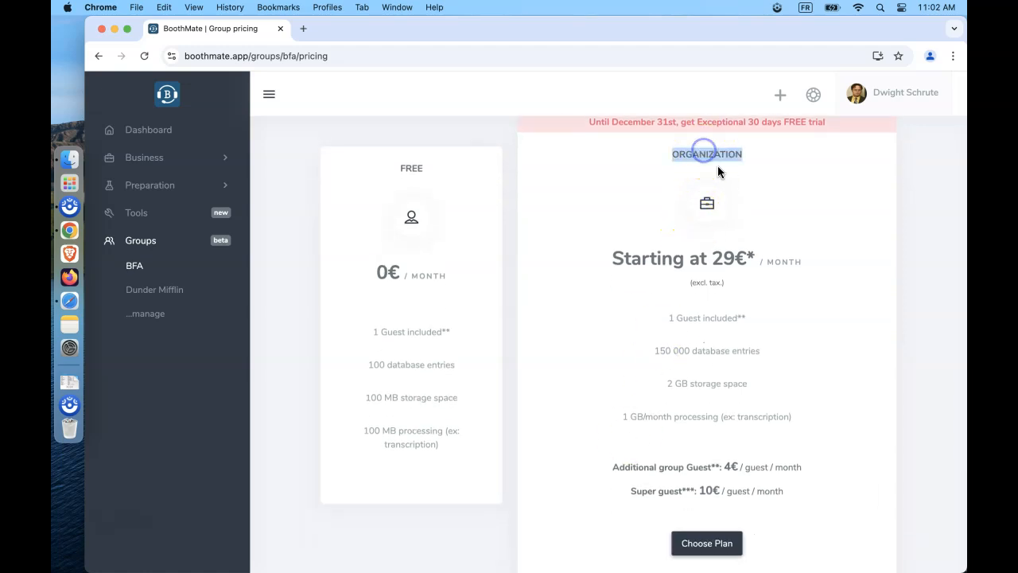
{"action": "left_click", "coordinate": [760, 347]}
{"action": "left_click_drag", "start_coordinate": [765, 350], "coordinate": [654, 354]}
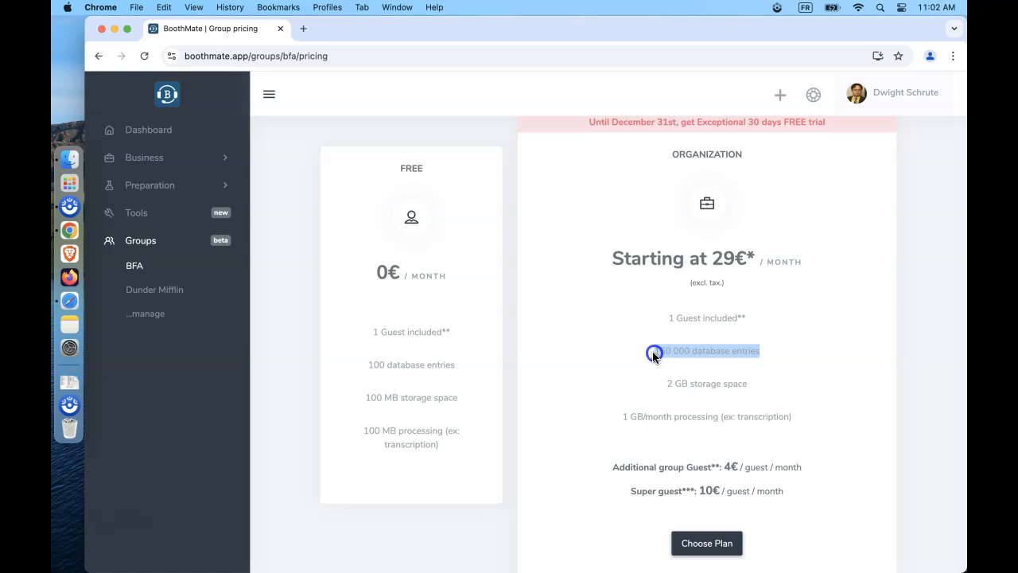
{"action": "left_click", "coordinate": [761, 349]}
{"action": "scroll", "coordinate": [766, 353], "scroll_direction": "down", "scroll_amount": 1}
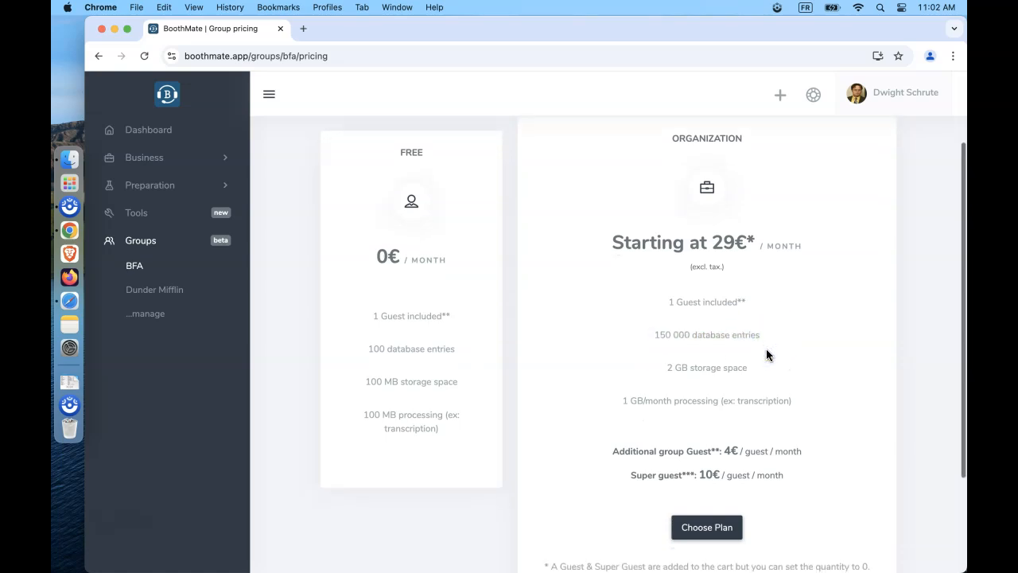
{"action": "scroll", "coordinate": [766, 353], "scroll_direction": "up", "scroll_amount": 3}
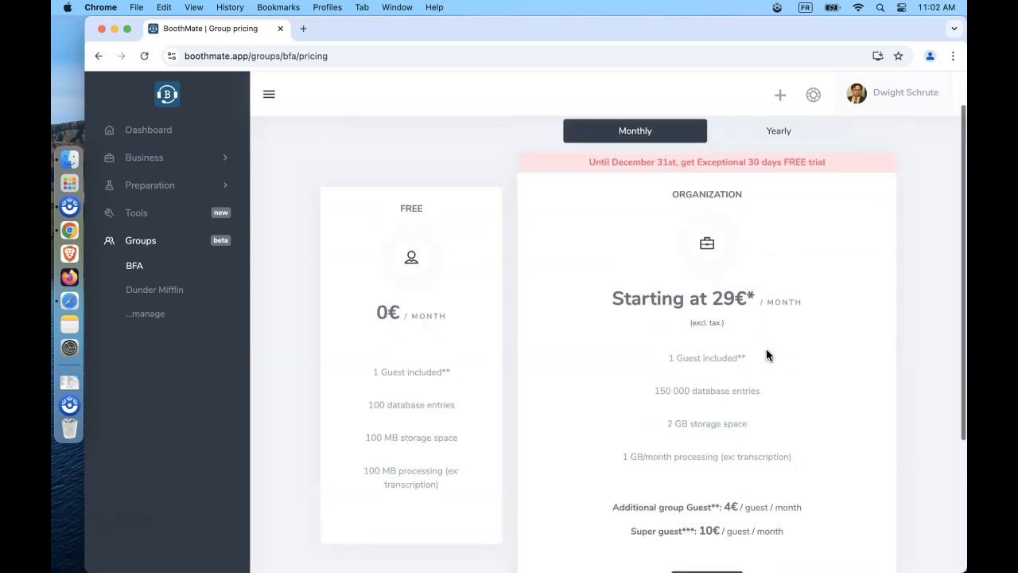
Compare the Organization plan's yearly and monthly prices and read its notes on Guests and Super Guests.
{"action": "left_click", "coordinate": [778, 144]}
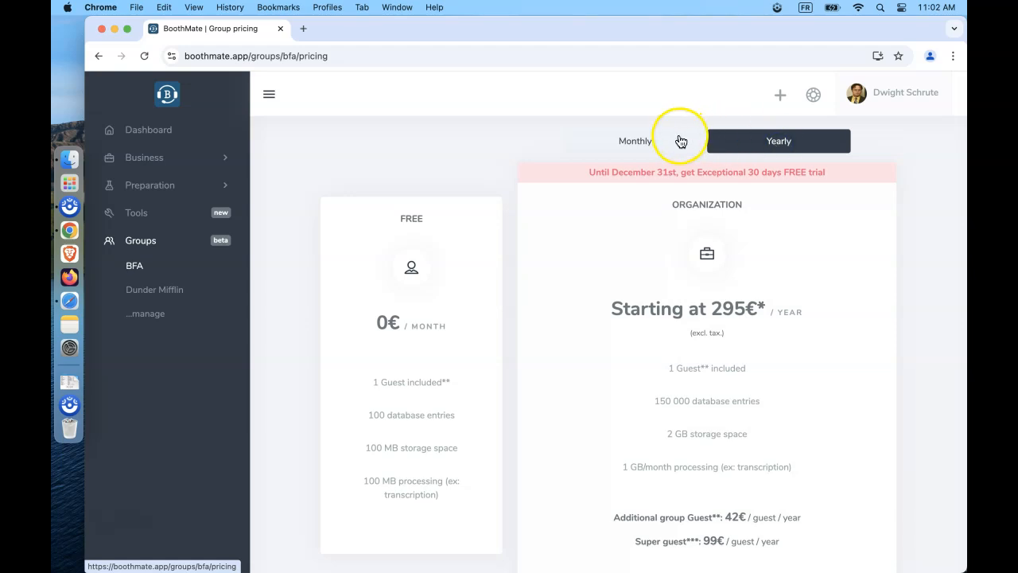
{"action": "left_click", "coordinate": [652, 143]}
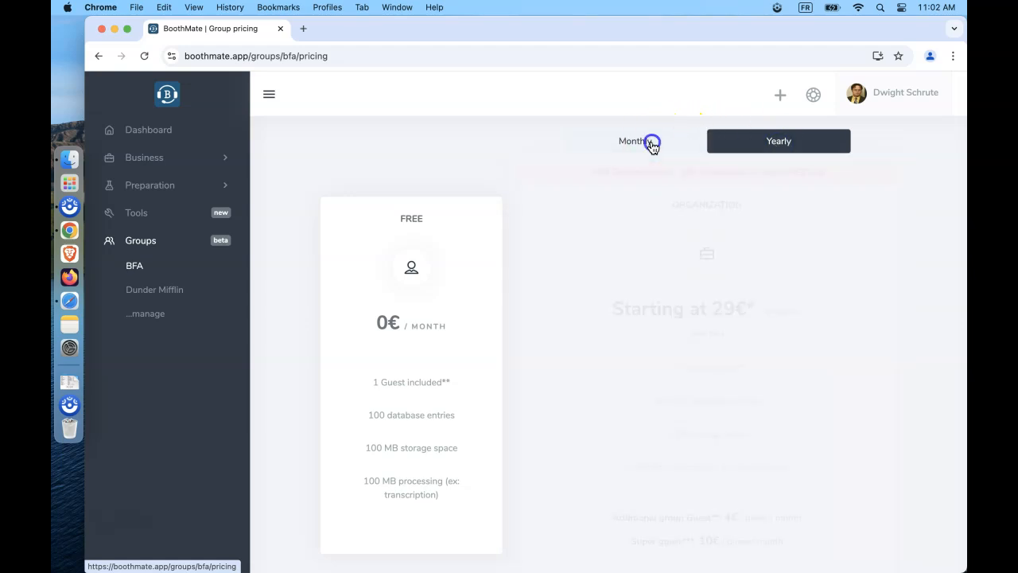
{"action": "scroll", "coordinate": [767, 390], "scroll_direction": "down", "scroll_amount": 1}
{"action": "left_click", "coordinate": [802, 466]}
{"action": "scroll", "coordinate": [802, 466], "scroll_direction": "down", "scroll_amount": 1}
{"action": "scroll", "coordinate": [802, 471], "scroll_direction": "down", "scroll_amount": 2}
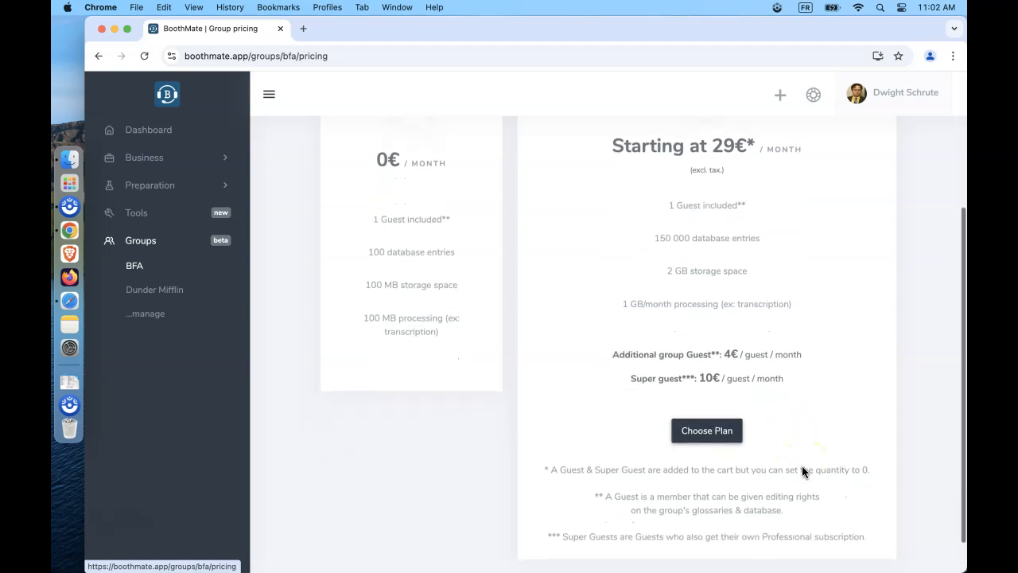
{"action": "scroll", "coordinate": [802, 467], "scroll_direction": "up", "scroll_amount": 1}
{"action": "scroll", "coordinate": [802, 471], "scroll_direction": "up", "scroll_amount": 3}
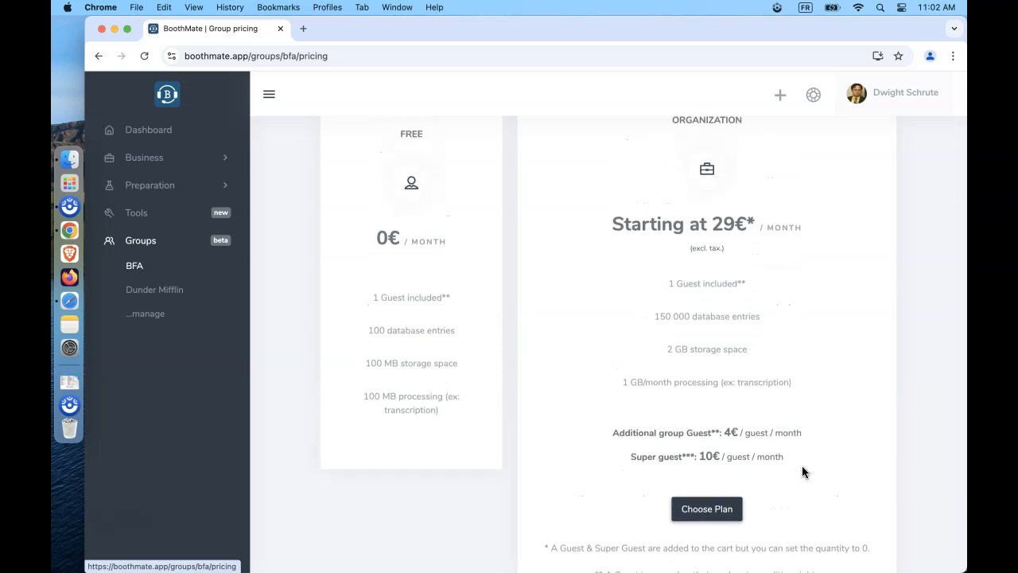
Choose the monthly Organization plan and highlight the Guest item in the checkout.
{"action": "left_click", "coordinate": [701, 512]}
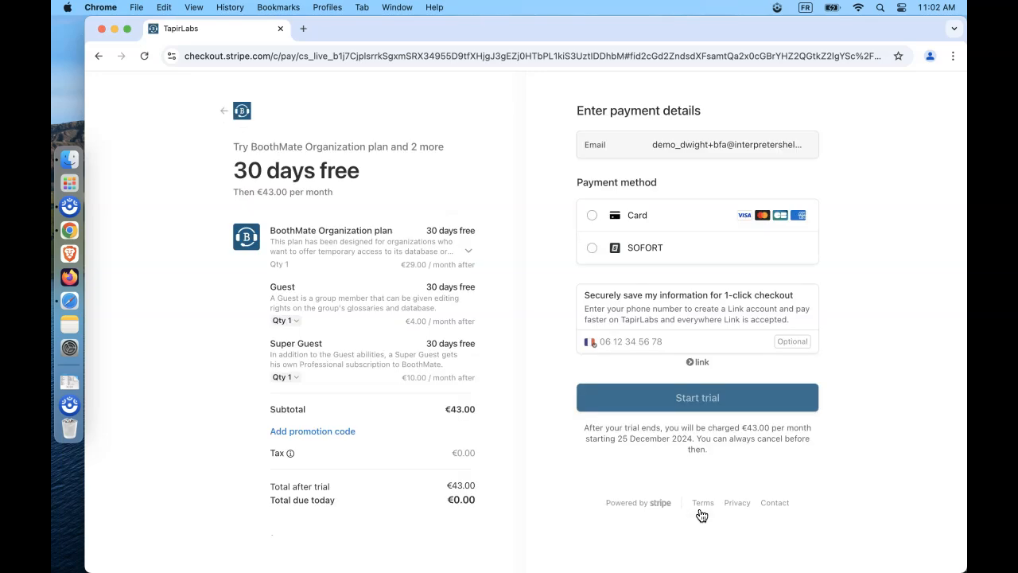
{"action": "left_click", "coordinate": [281, 288]}
{"action": "double_click", "coordinate": [281, 289]}
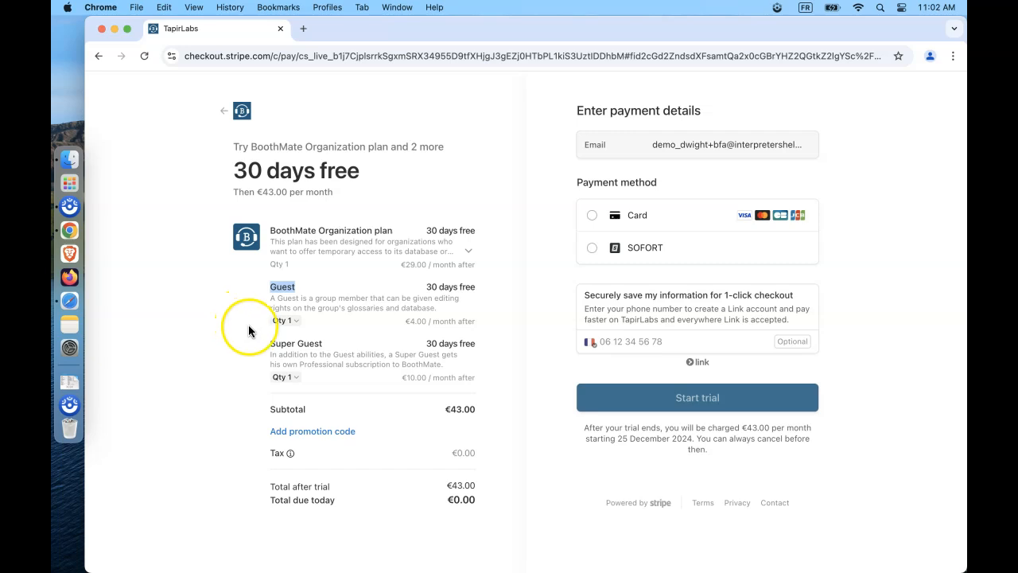
Set the Guest quantity to 5 in the Organization plan's checkout.
{"action": "left_click", "coordinate": [287, 320]}
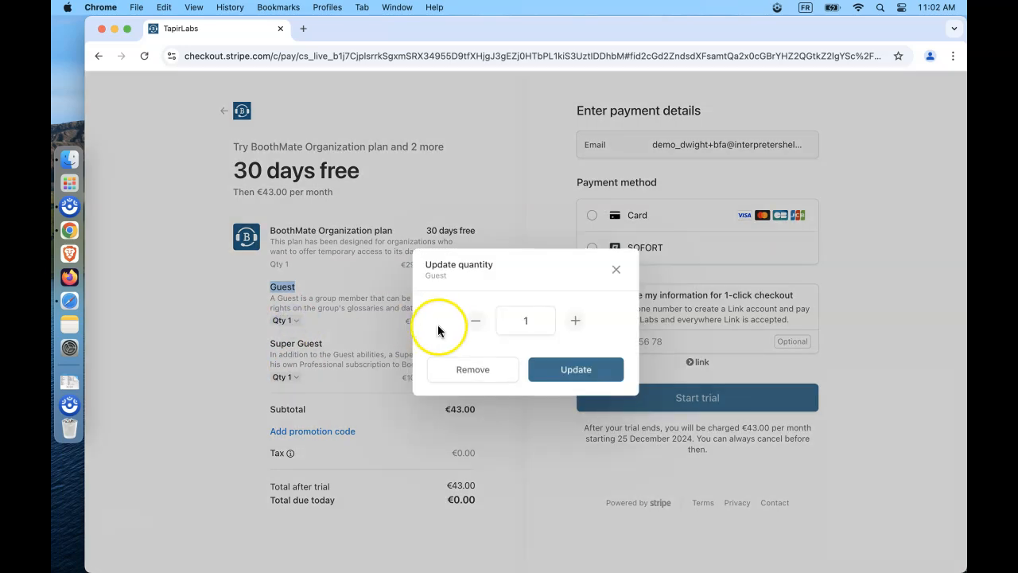
{"action": "left_click", "coordinate": [475, 321]}
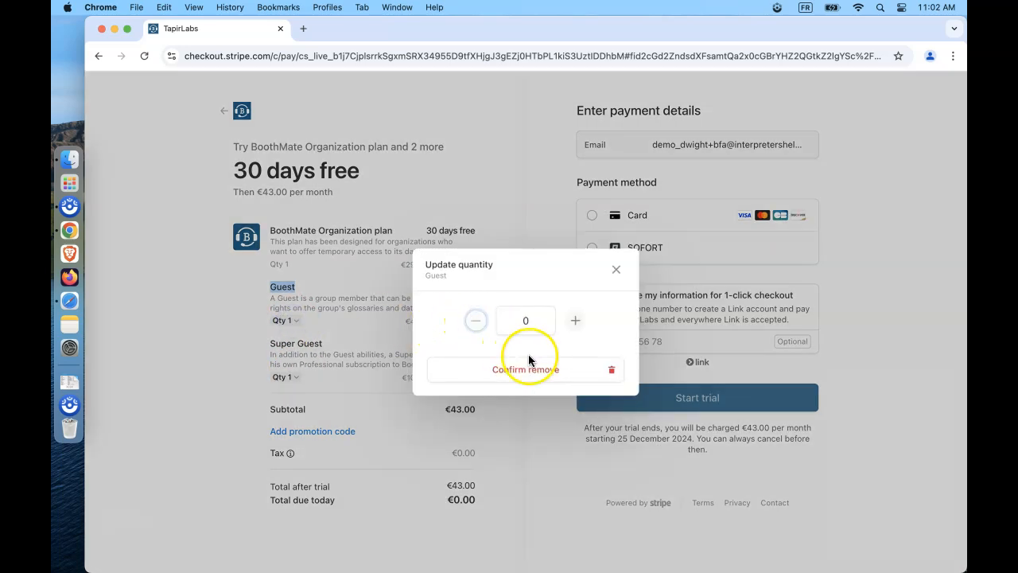
{"action": "left_click", "coordinate": [574, 321]}
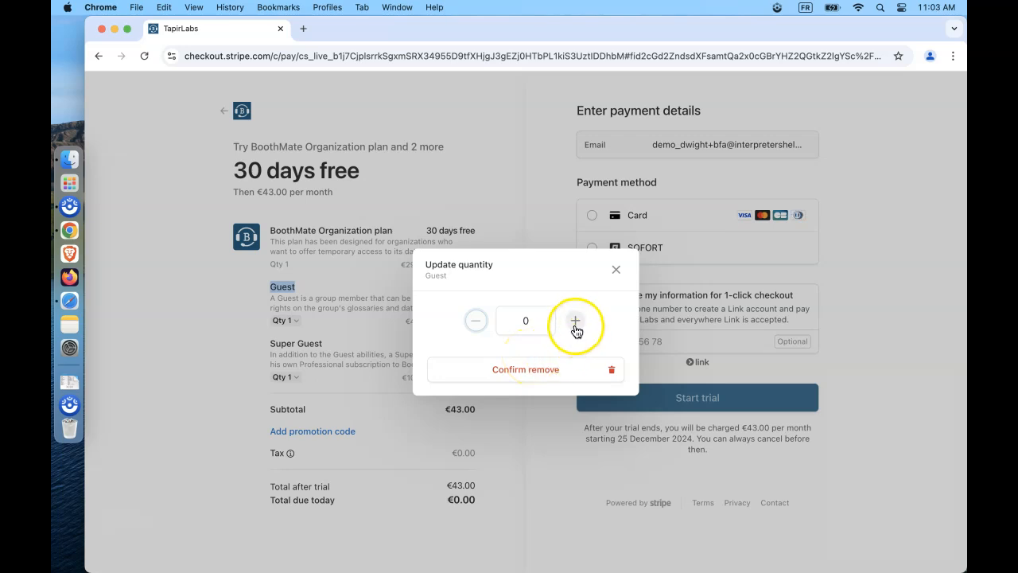
{"action": "left_click", "coordinate": [574, 322]}
{"action": "left_click", "coordinate": [574, 322]}
{"action": "left_click", "coordinate": [575, 322]}
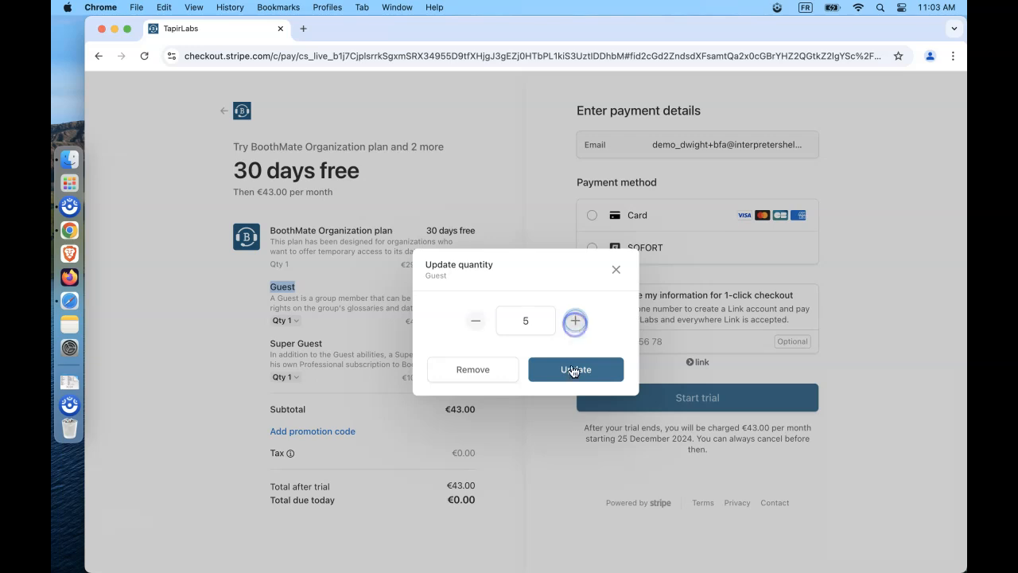
{"action": "left_click", "coordinate": [573, 371]}
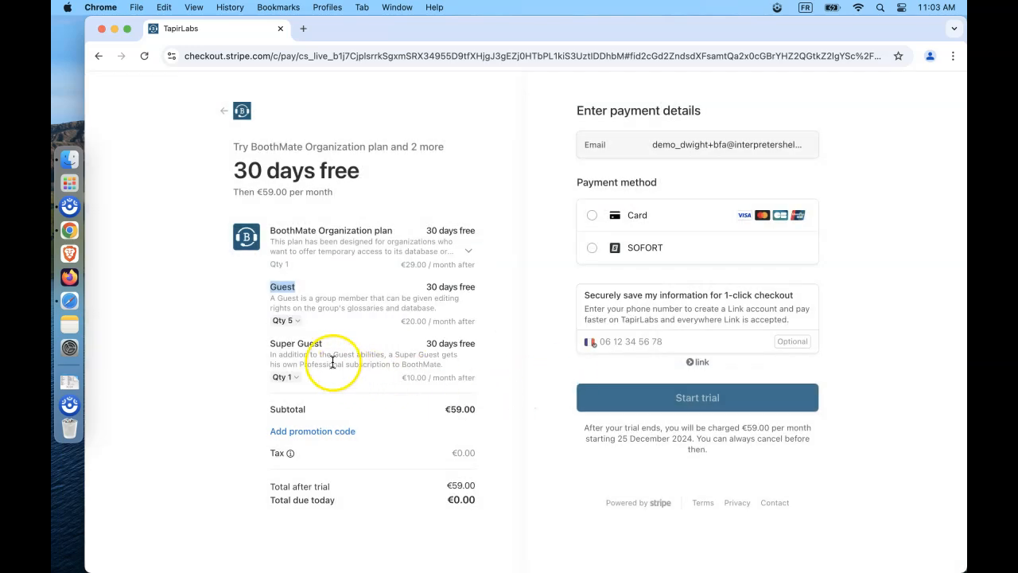
Highlight the Super Guest item in the checkout and set its quantity to 2.
{"action": "left_click_drag", "start_coordinate": [269, 347], "coordinate": [324, 343]}
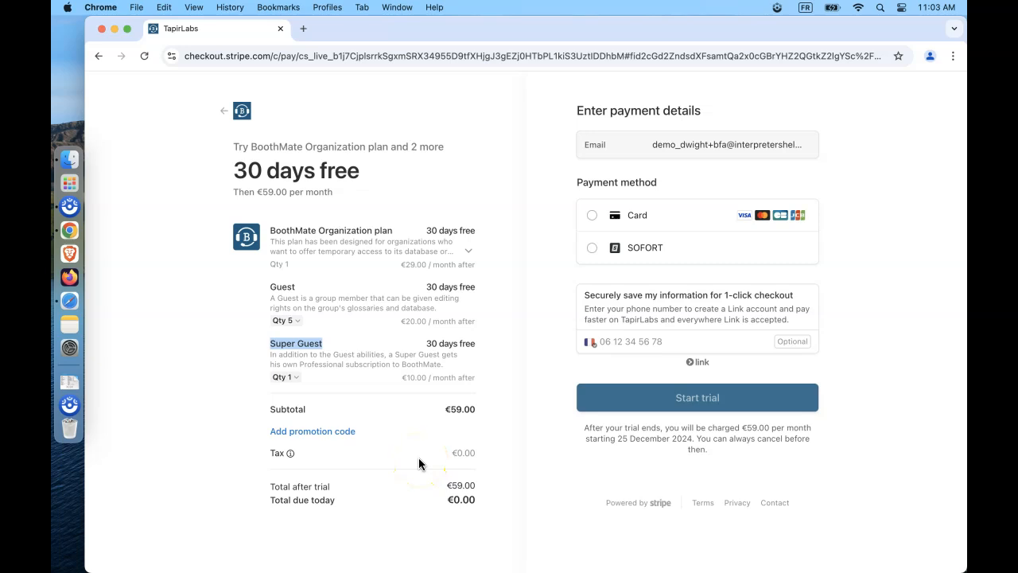
{"action": "left_click", "coordinate": [292, 380]}
{"action": "left_click", "coordinate": [466, 299]}
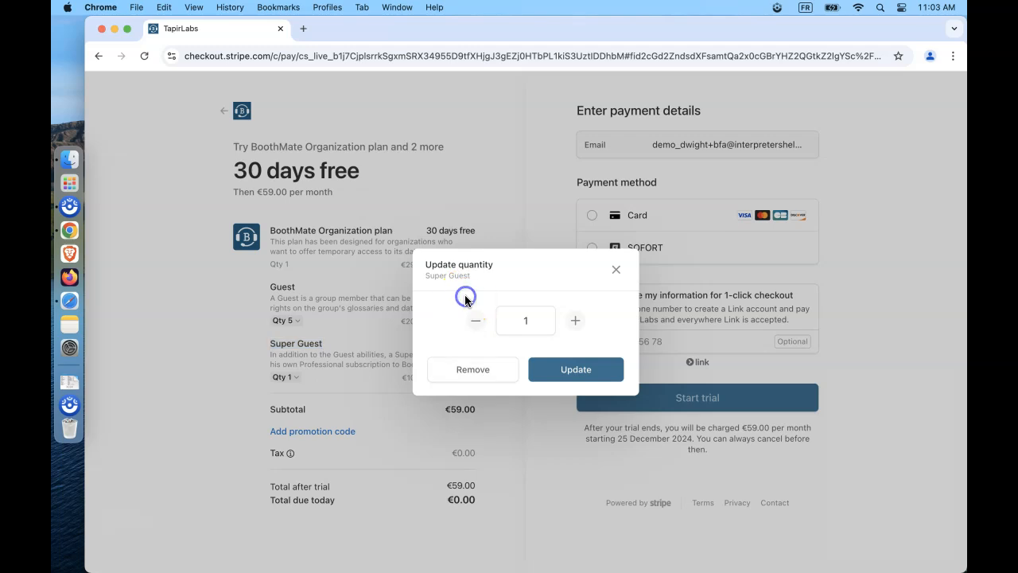
{"action": "left_click", "coordinate": [476, 319]}
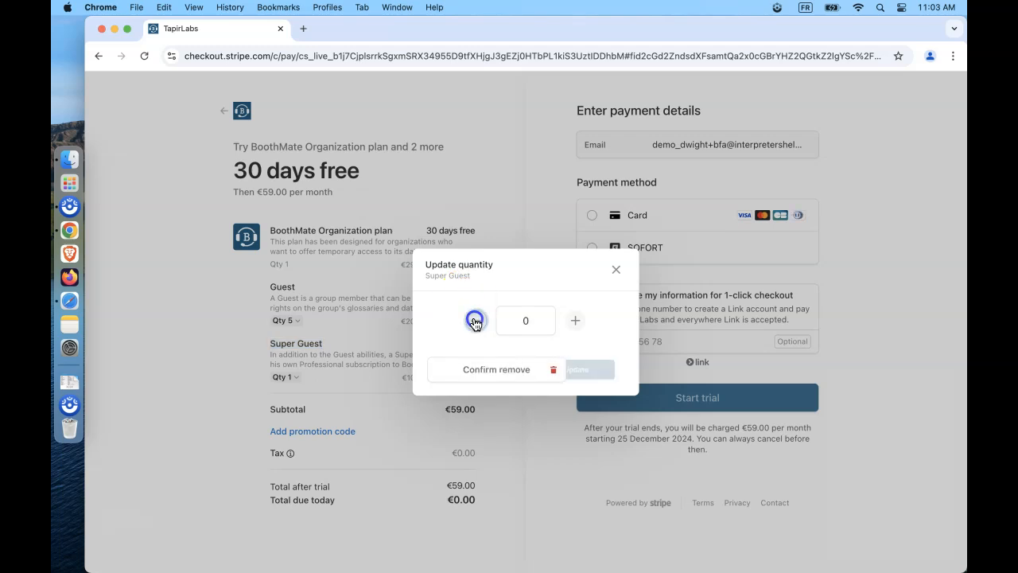
{"action": "left_click", "coordinate": [577, 326]}
{"action": "left_click", "coordinate": [578, 326]}
{"action": "left_click", "coordinate": [576, 371]}
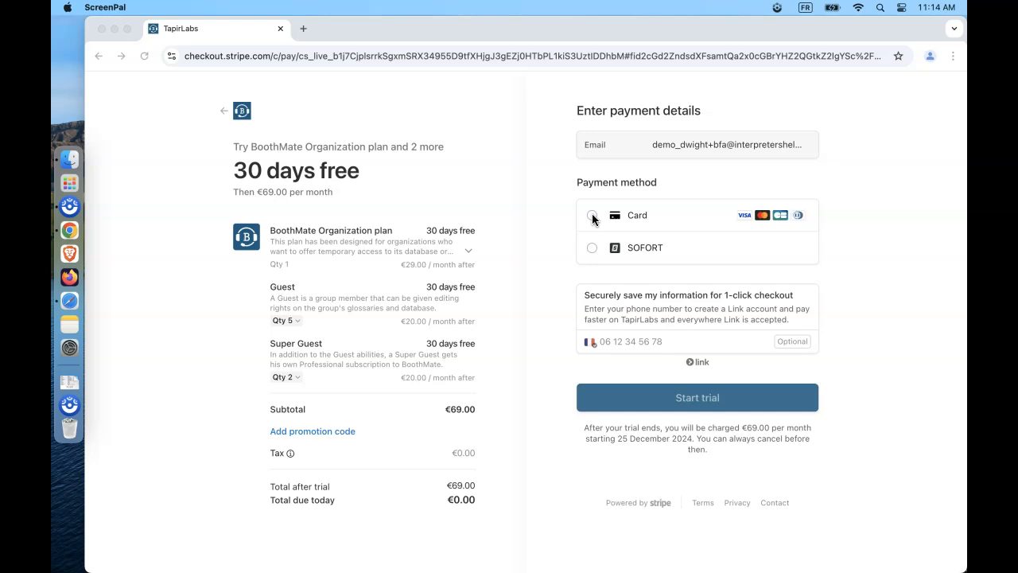
Choose card as the payment method, start the Organization plan trial and highlight the activation notice.
{"action": "left_click", "coordinate": [593, 217]}
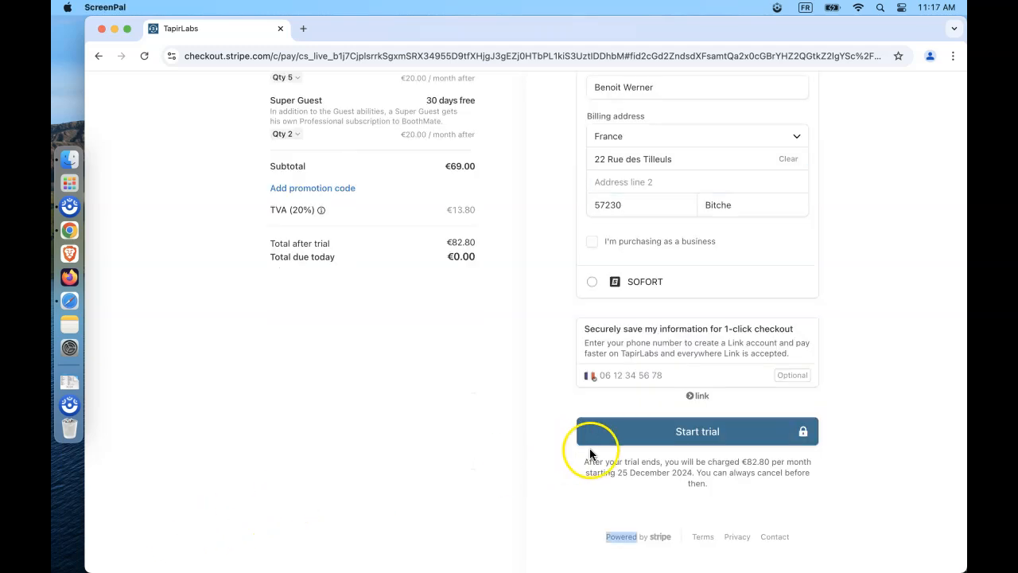
{"action": "left_click", "coordinate": [699, 439]}
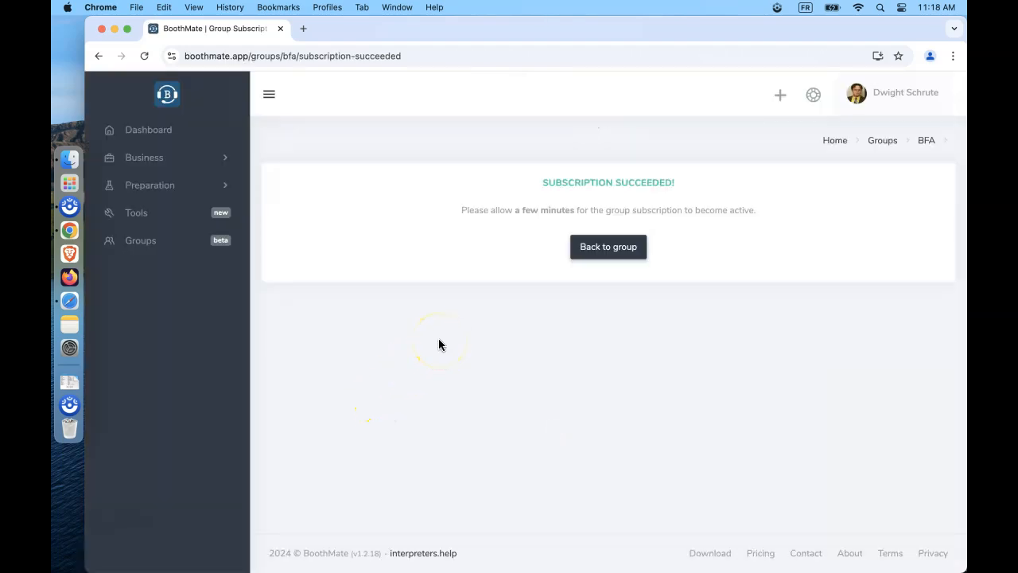
{"action": "left_click_drag", "start_coordinate": [462, 209], "coordinate": [769, 213]}
{"action": "left_click", "coordinate": [769, 212]}
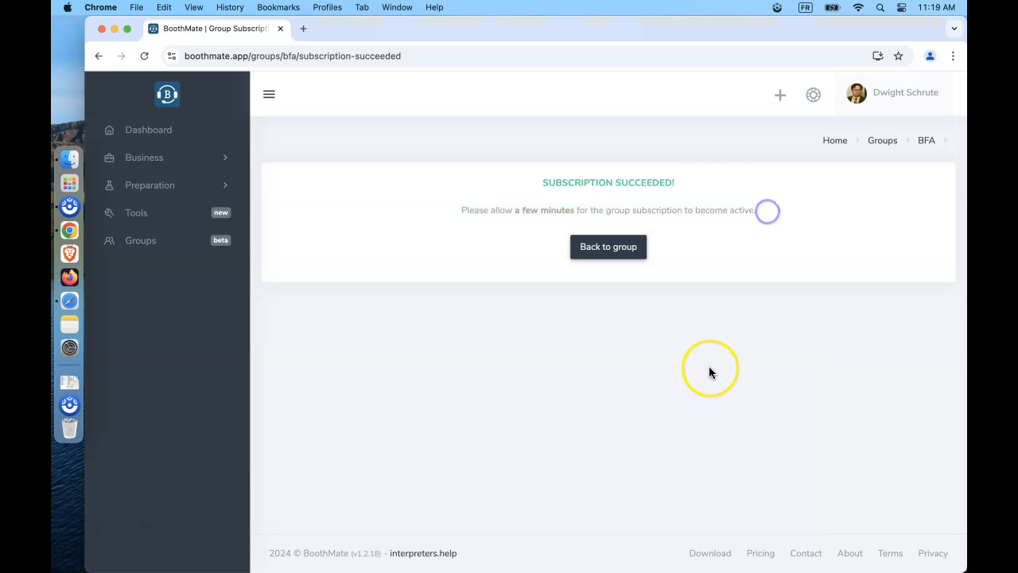
Return to the group and check the current plan in its subscription and billing settings.
{"action": "left_click", "coordinate": [620, 253]}
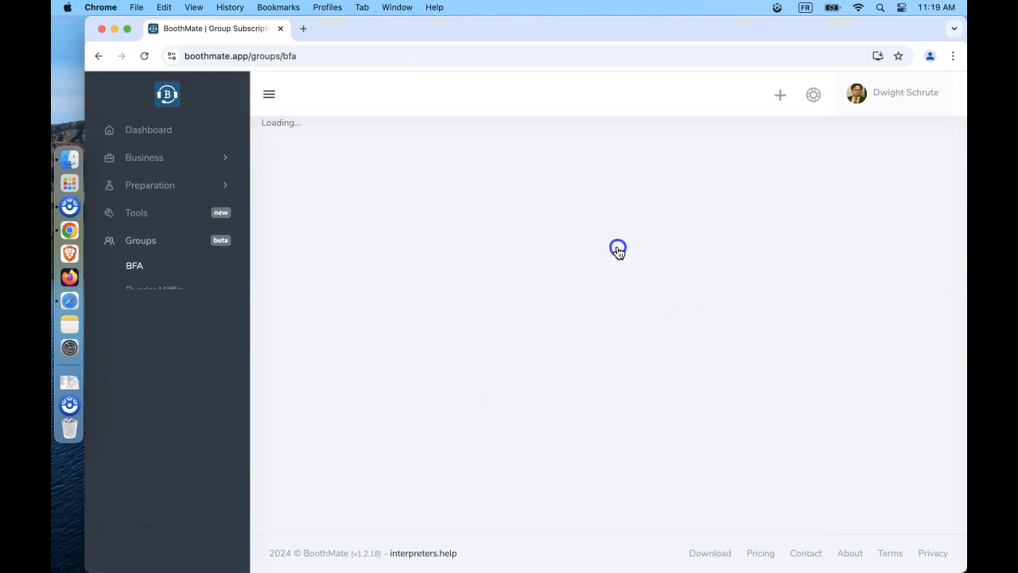
{"action": "left_click", "coordinate": [881, 193]}
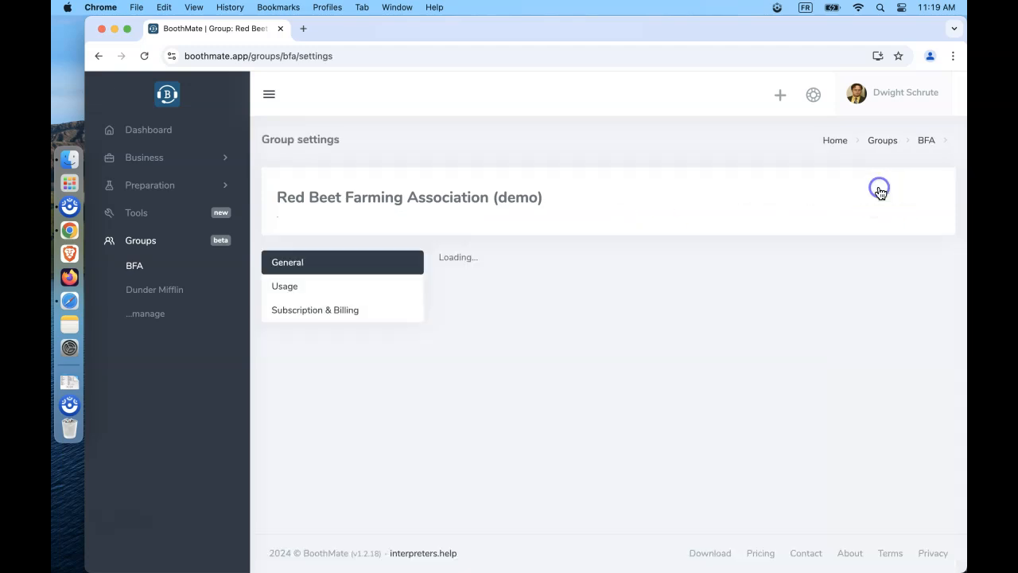
{"action": "left_click", "coordinate": [305, 314]}
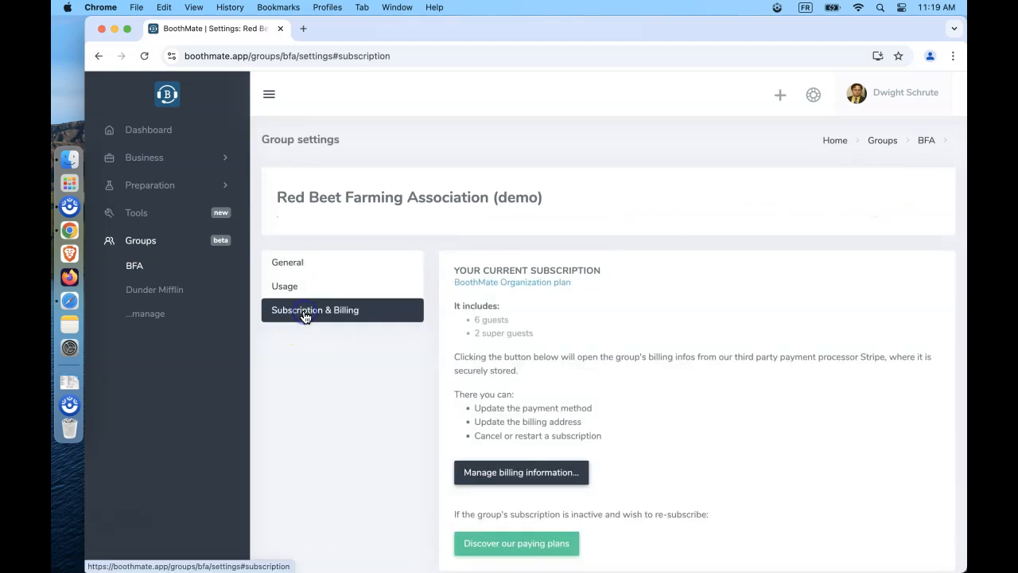
{"action": "left_click_drag", "start_coordinate": [452, 281], "coordinate": [578, 283]}
{"action": "left_click", "coordinate": [564, 310]}
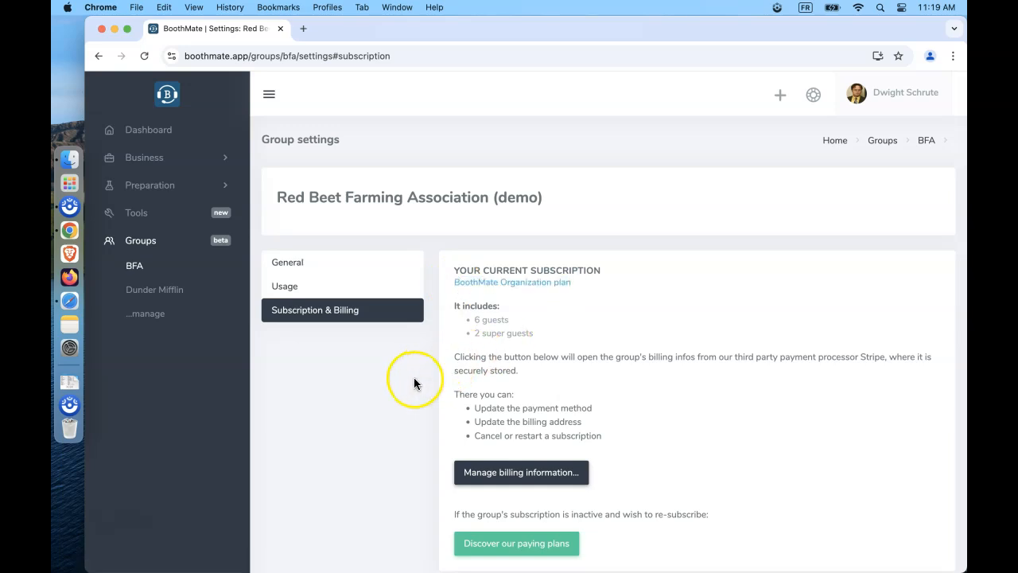
Examine the group's usage quotas, highlighting the database entry allowance.
{"action": "left_click", "coordinate": [287, 290]}
{"action": "left_click_drag", "start_coordinate": [505, 324], "coordinate": [572, 323]}
{"action": "left_click", "coordinate": [575, 325]}
{"action": "scroll", "coordinate": [599, 370], "scroll_direction": "down", "scroll_amount": 1}
{"action": "scroll", "coordinate": [599, 369], "scroll_direction": "down", "scroll_amount": 1}
{"action": "scroll", "coordinate": [599, 369], "scroll_direction": "up", "scroll_amount": 2}
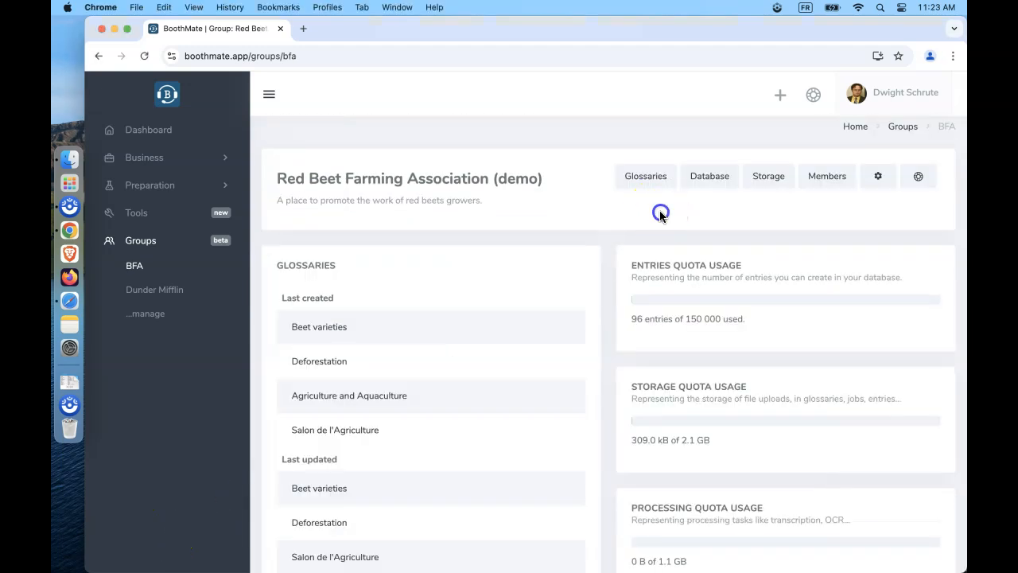
In the group's member management, make the first listed member a Guest who can edit all glossaries.
{"action": "left_click", "coordinate": [826, 176]}
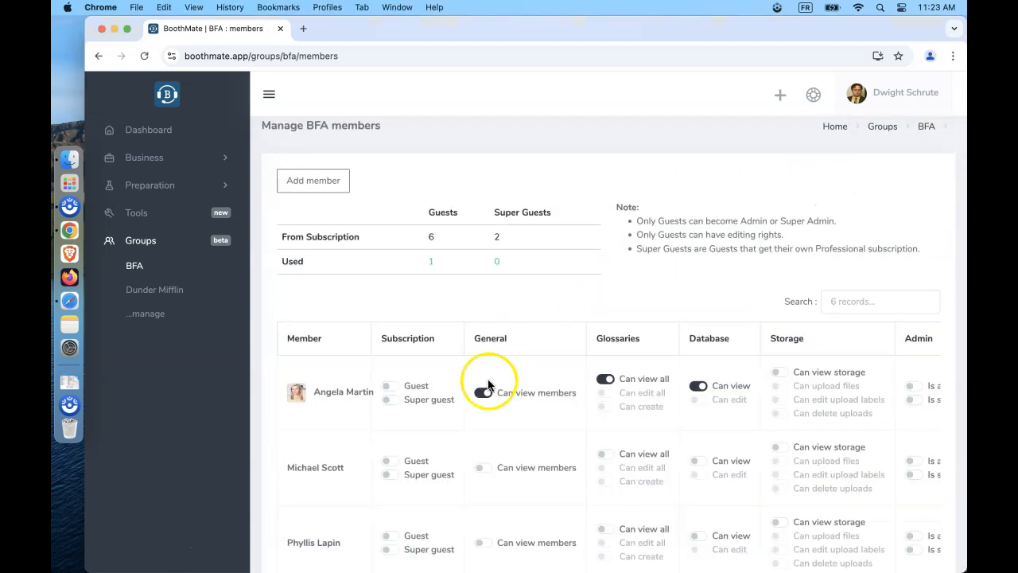
{"action": "left_click", "coordinate": [390, 387]}
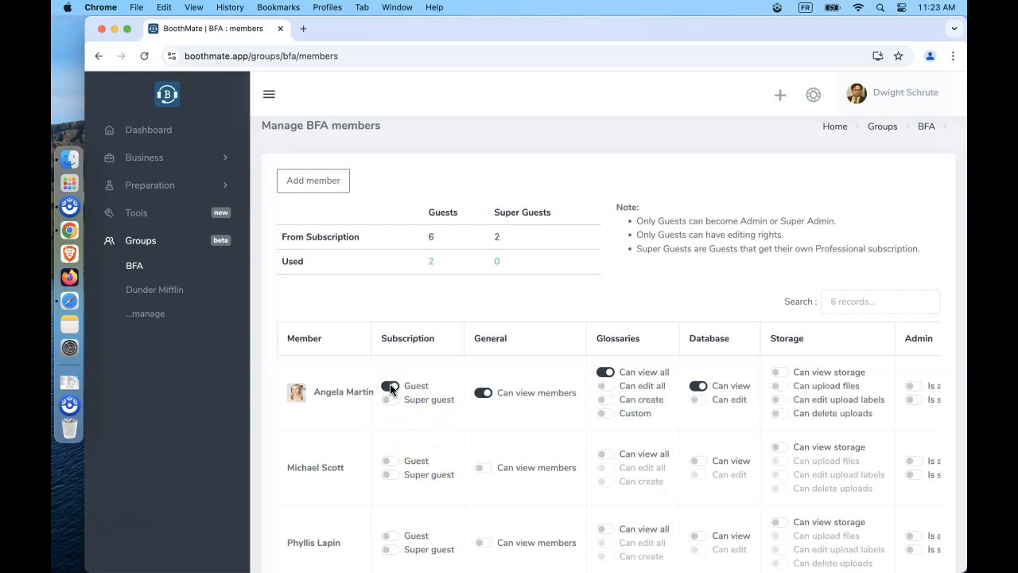
{"action": "left_click", "coordinate": [606, 387]}
Switch to the member's session in Safari and add an entry with English term "test" to the Salon de l'Agriculture glossary.
{"action": "key", "text": "super+Tab"}
{"action": "key", "text": "super+Tab"}
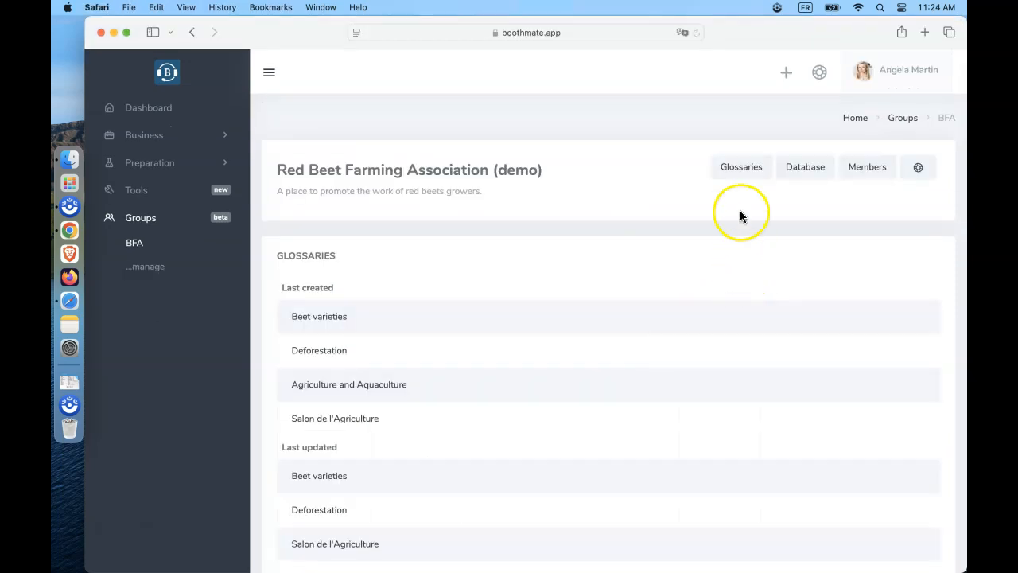
{"action": "left_click", "coordinate": [738, 168]}
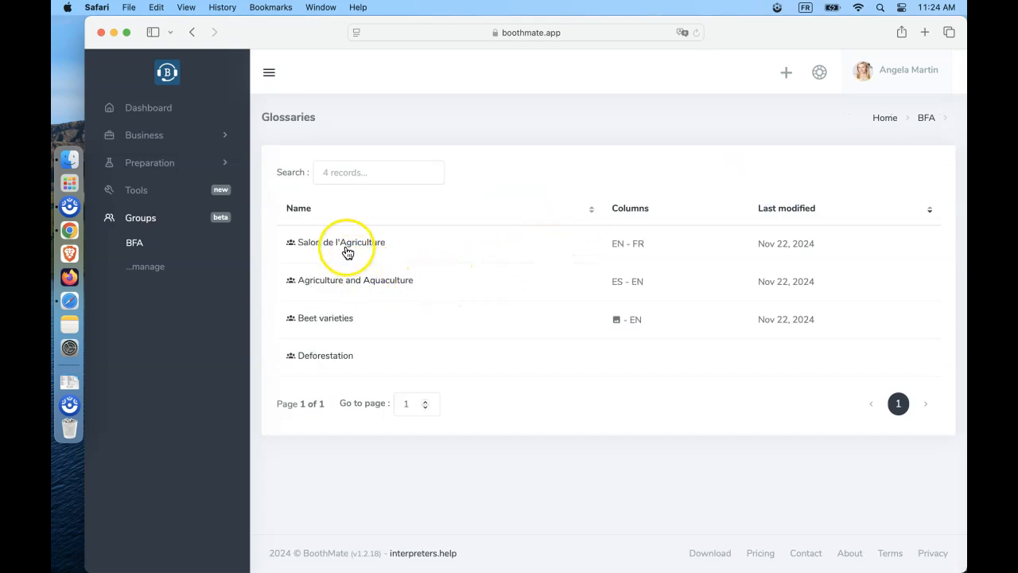
{"action": "left_click", "coordinate": [348, 253]}
{"action": "type", "text": "nt"}
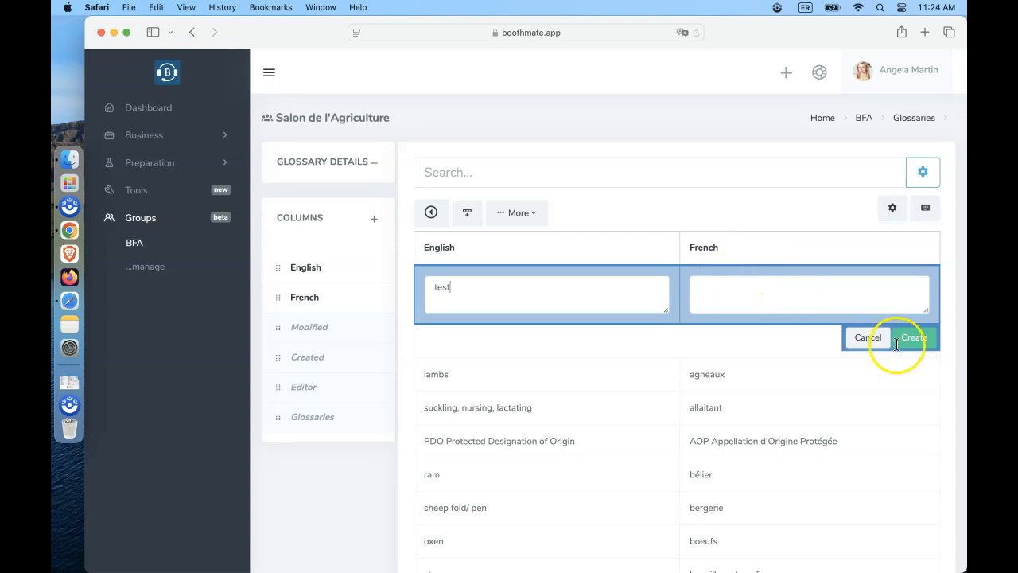
{"action": "left_click", "coordinate": [917, 340]}
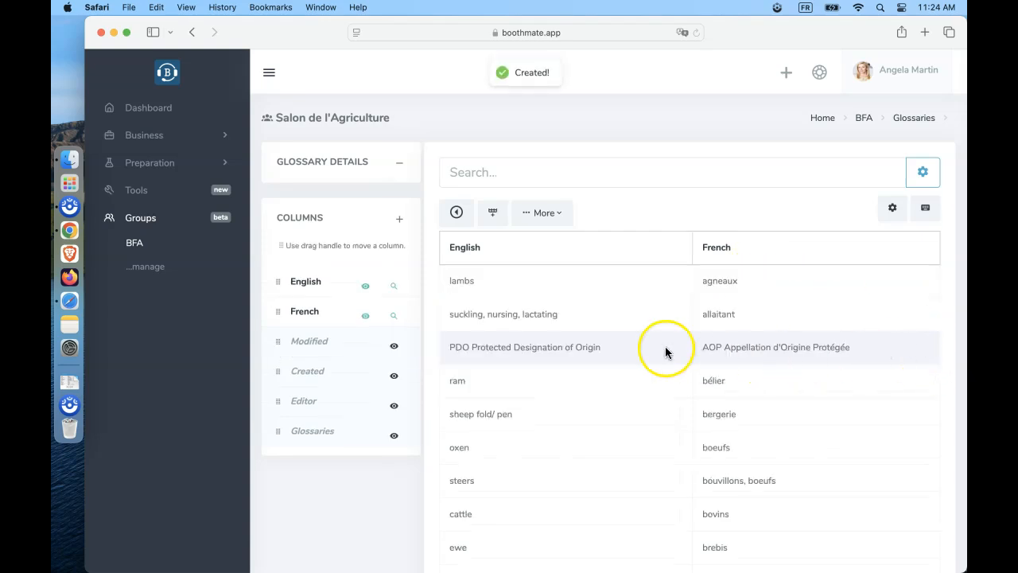
Change the English term of the "lambs" entry to "lambs edit" and save it.
{"action": "left_click", "coordinate": [533, 286]}
{"action": "type", "text": "edit"}
{"action": "key", "text": "Return"}
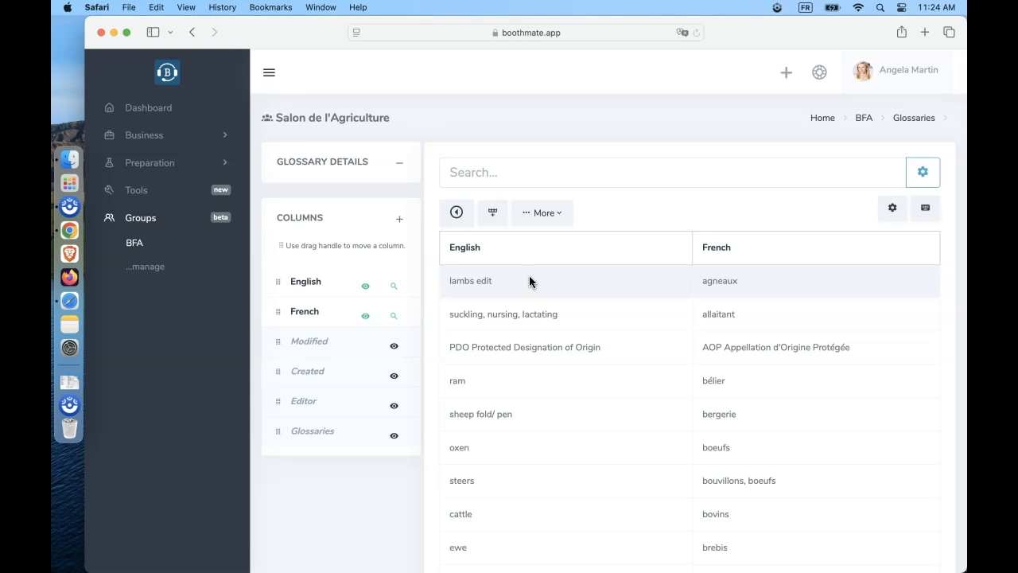
Inspect the "lambs edit" and "test" entries in edit mode, leaving each without saving.
{"action": "left_click", "coordinate": [530, 280]}
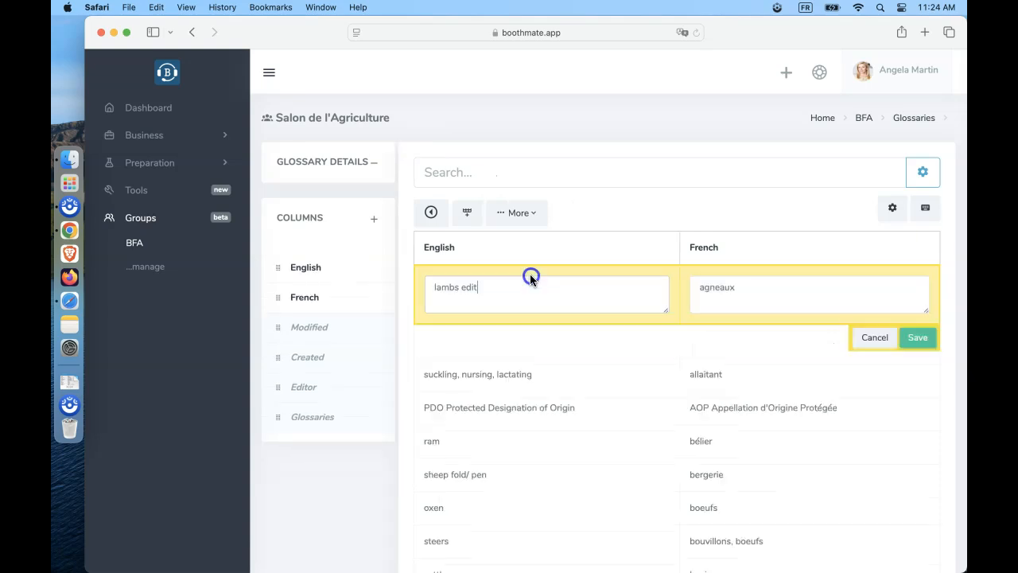
{"action": "left_click", "coordinate": [859, 336]}
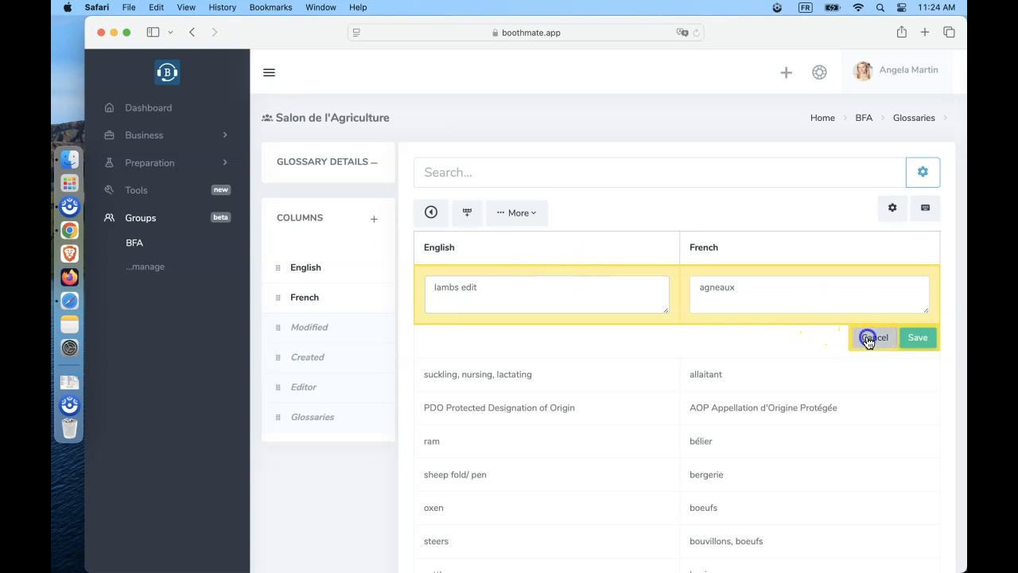
{"action": "scroll", "coordinate": [596, 478], "scroll_direction": "down", "scroll_amount": 1}
{"action": "scroll", "coordinate": [596, 474], "scroll_direction": "down", "scroll_amount": 3}
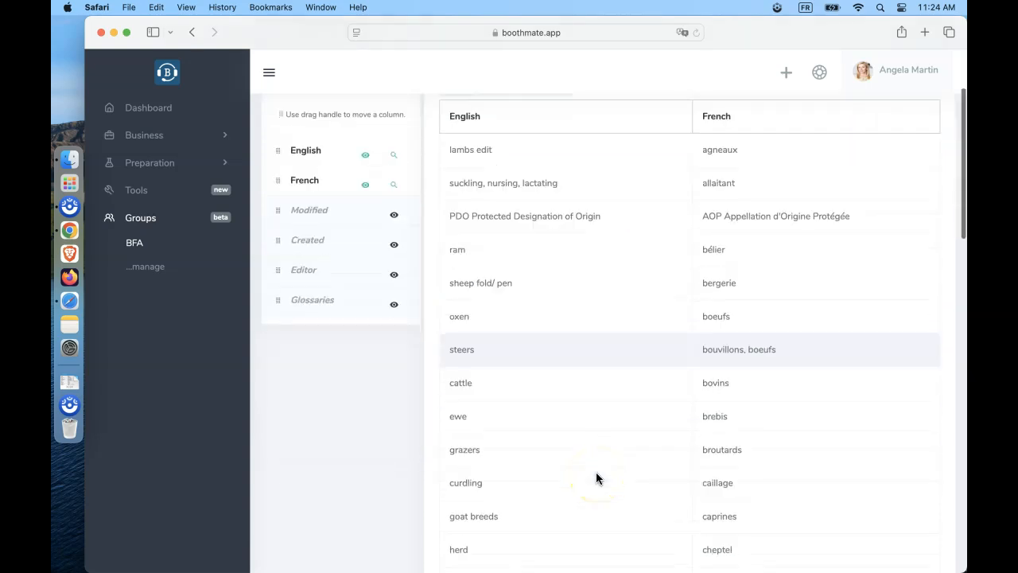
{"action": "scroll", "coordinate": [597, 476], "scroll_direction": "down", "scroll_amount": 20}
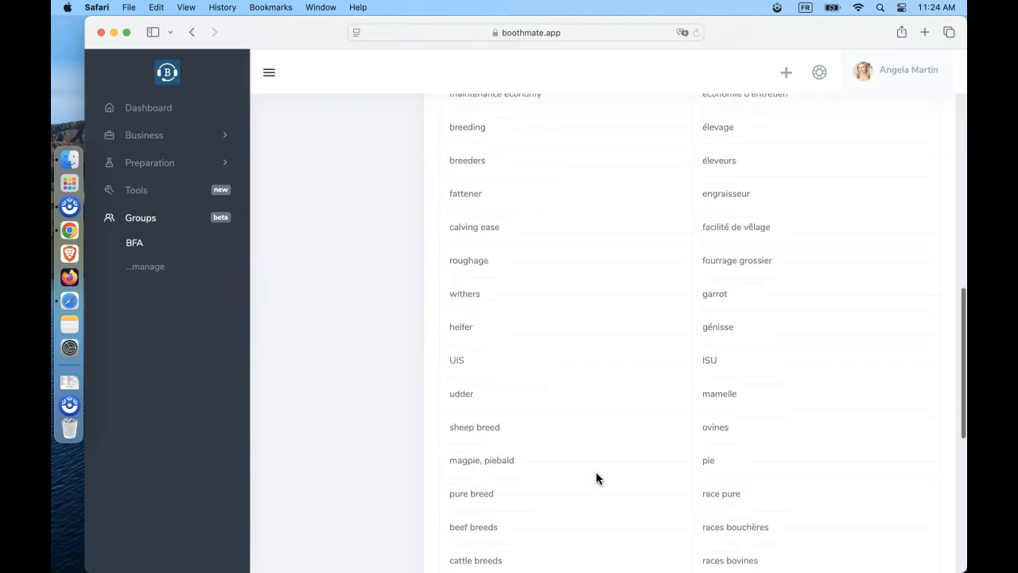
{"action": "double_click", "coordinate": [578, 433]}
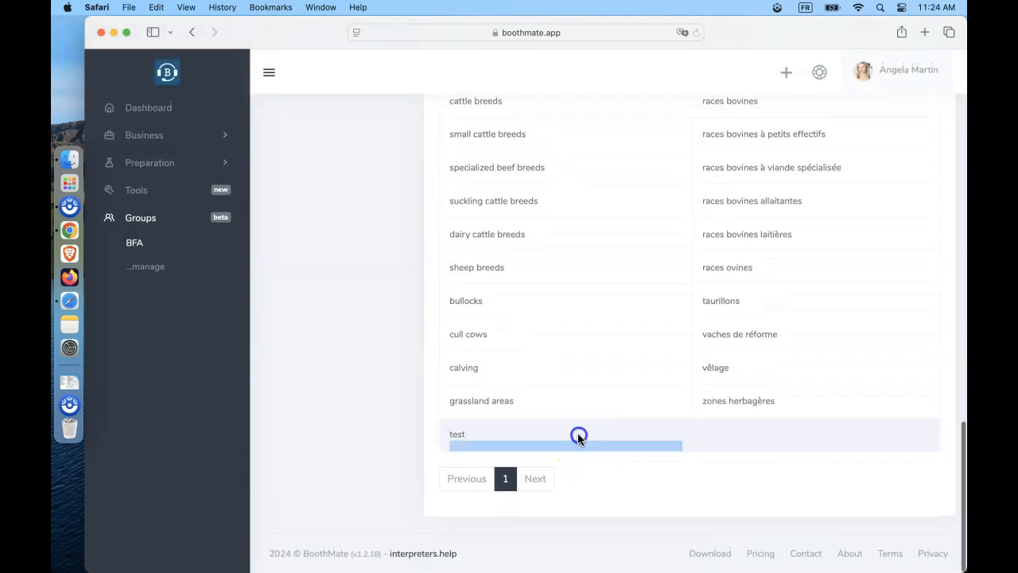
{"action": "left_click", "coordinate": [870, 489]}
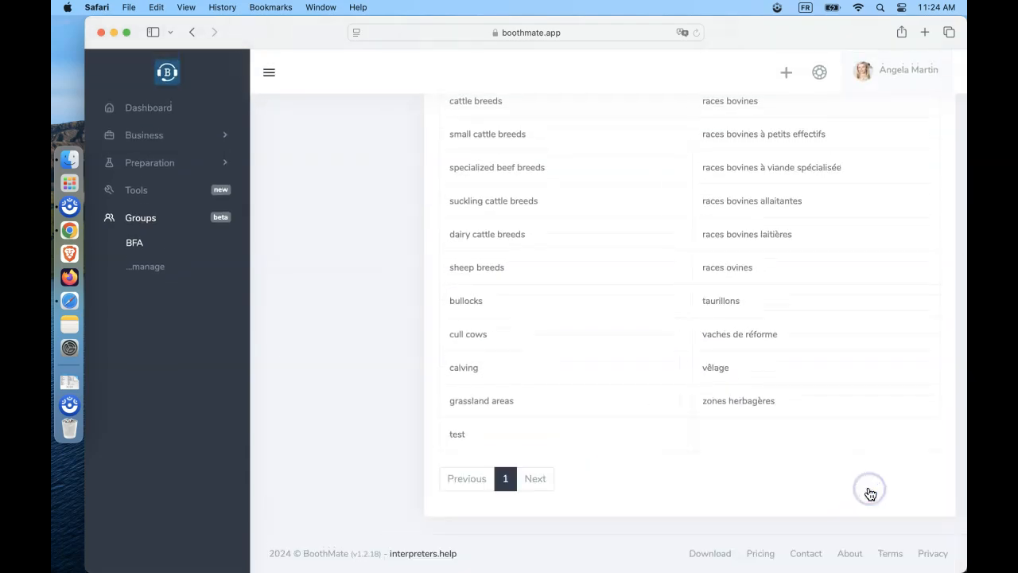
Switch to the admin session in Chrome and allow the first listed member to create glossaries.
{"action": "key", "text": "super+Tab"}
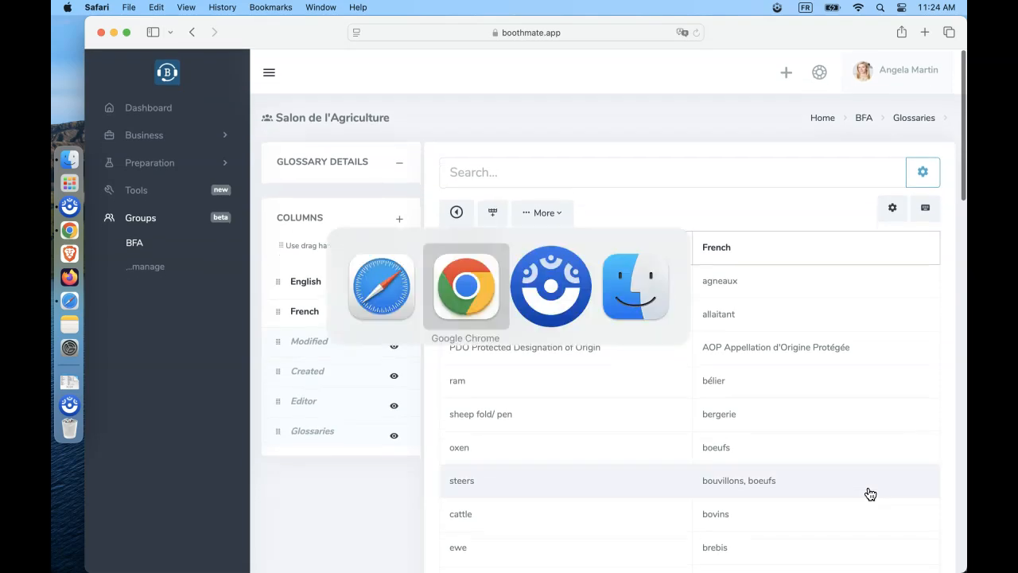
{"action": "left_click", "coordinate": [613, 400]}
In the member's Safari session, view the group's new glossary form and return to the group page without creating one.
{"action": "key", "text": "super+Tab"}
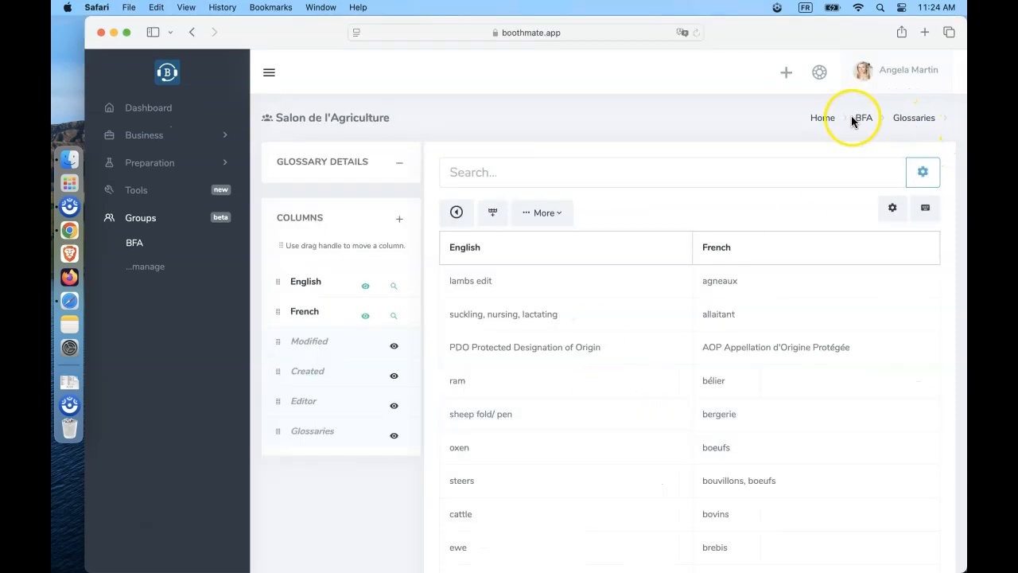
{"action": "left_click", "coordinate": [862, 119]}
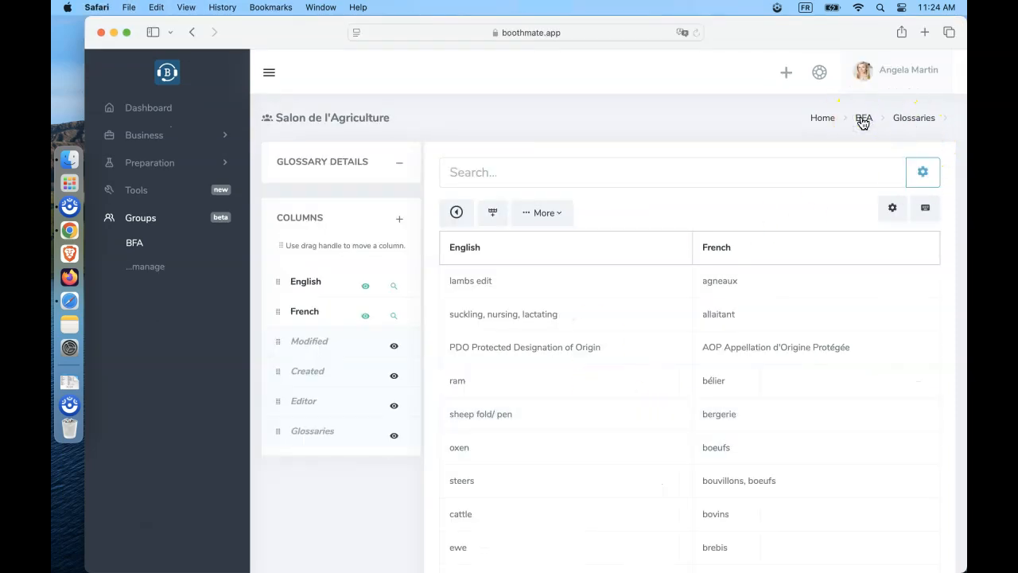
{"action": "left_click", "coordinate": [863, 119]}
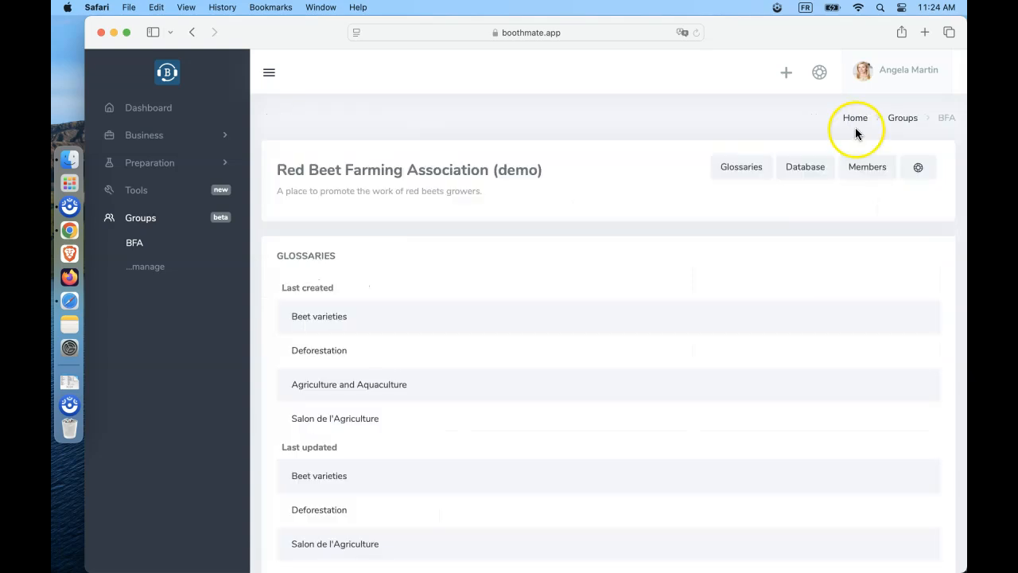
{"action": "left_click", "coordinate": [734, 170]}
{"action": "left_click", "coordinate": [885, 183]}
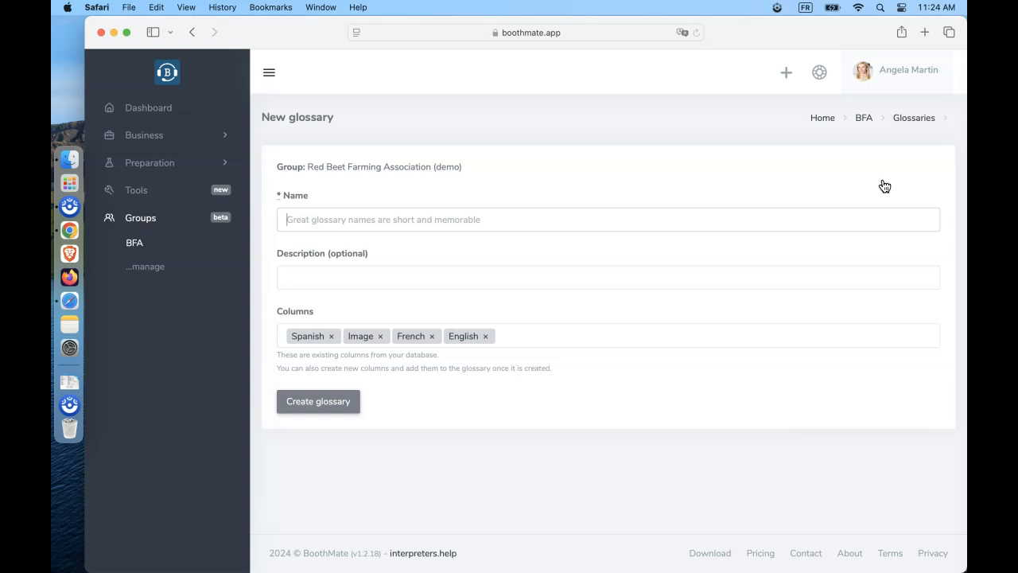
{"action": "left_click", "coordinate": [866, 121]}
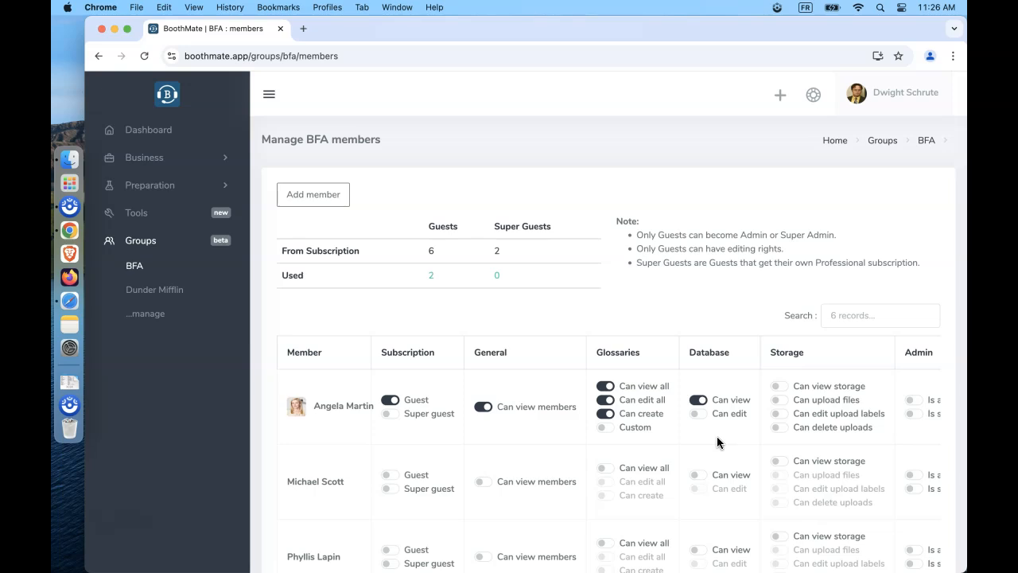
Allow the first listed member to edit the database, and open the group's database in the member's Safari session.
{"action": "left_click", "coordinate": [698, 411]}
{"action": "key", "text": "super+Tab"}
{"action": "key", "text": "super+Tab"}
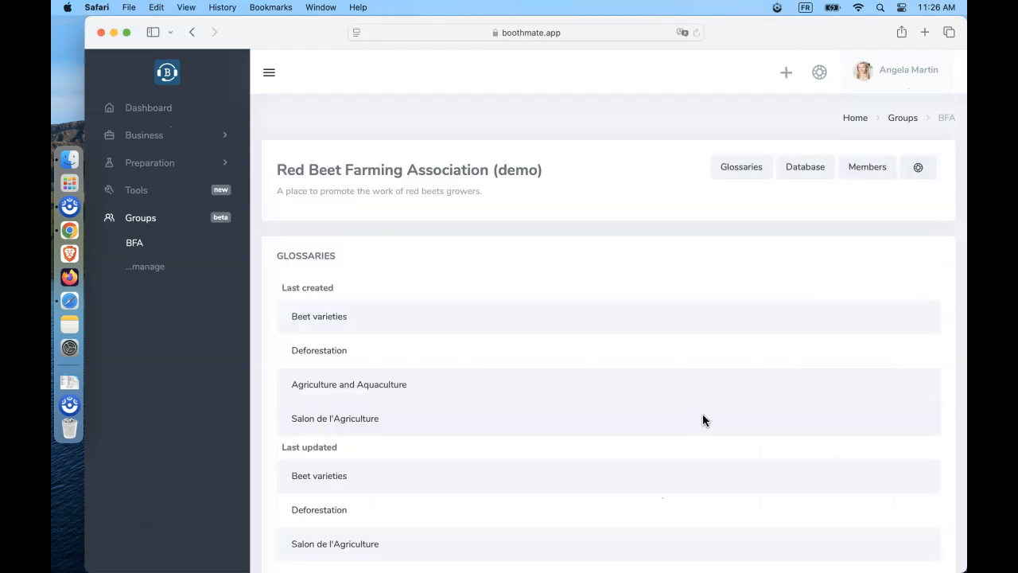
{"action": "left_click", "coordinate": [808, 171]}
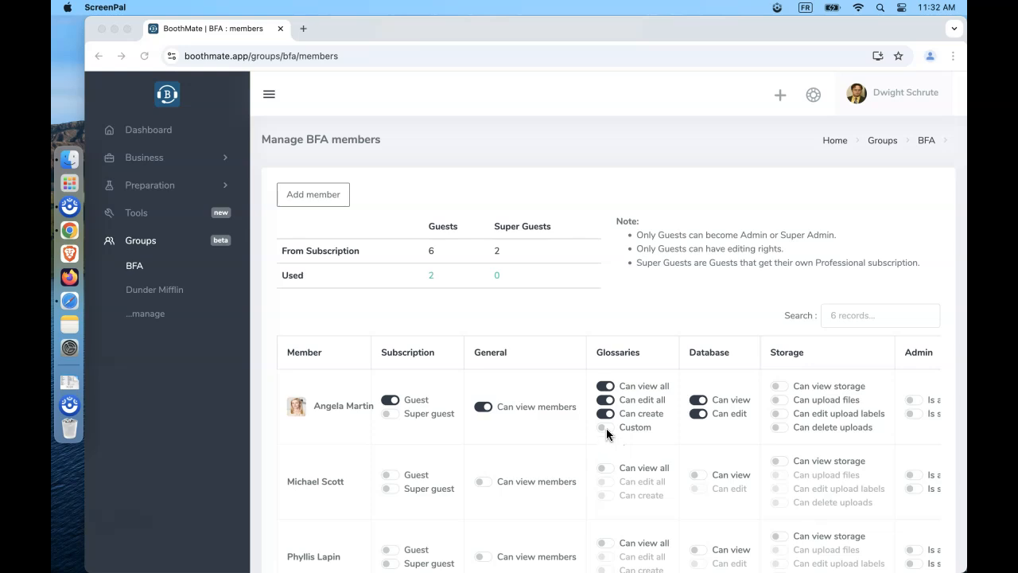
Enable custom glossary abilities for the first listed member in the admin session in Chrome.
{"action": "left_click", "coordinate": [607, 431]}
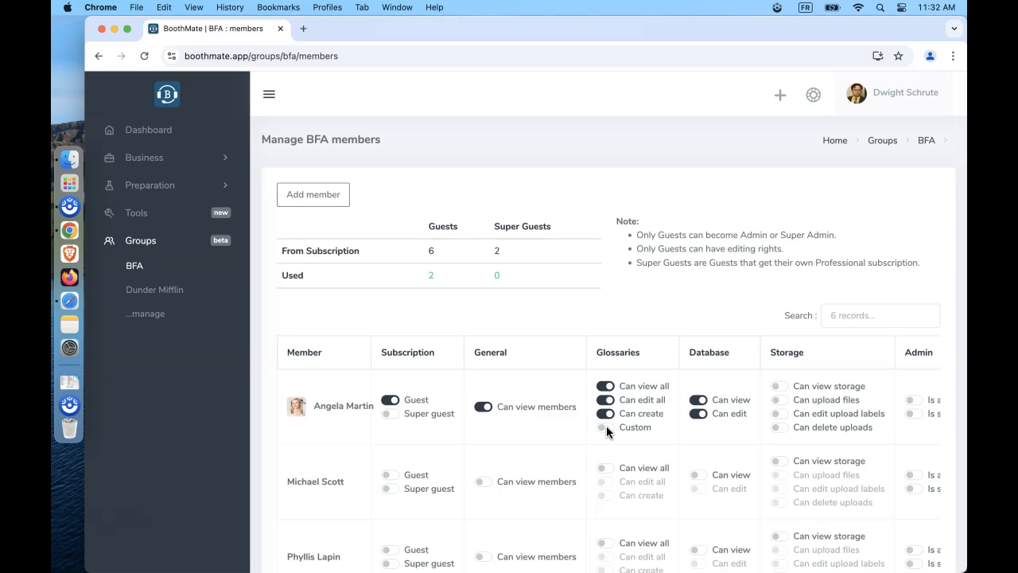
{"action": "left_click", "coordinate": [607, 427]}
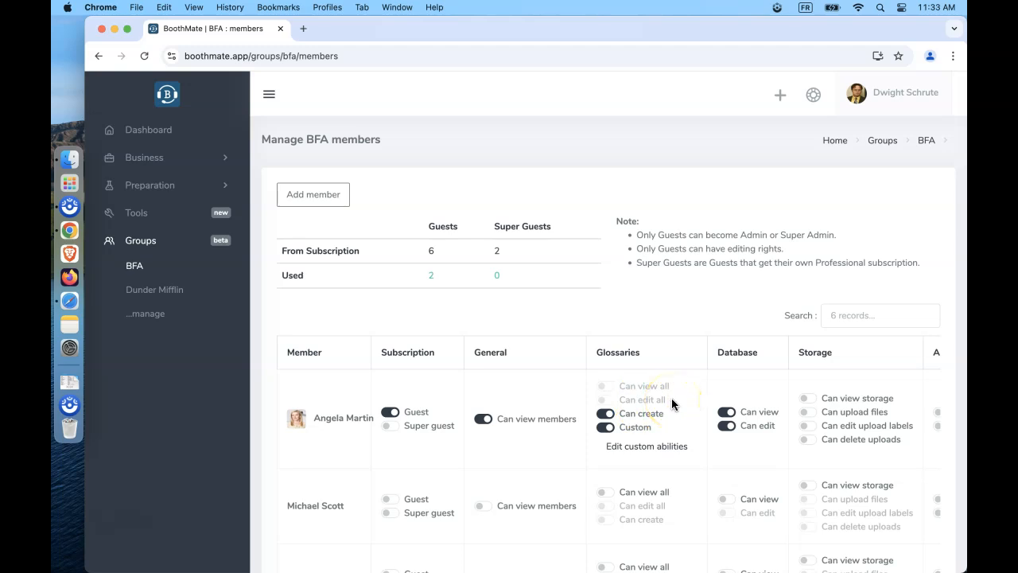
Edit the first listed member's custom glossary abilities to allow reading the Salon de l'Agriculture and Beet varieties glossaries.
{"action": "left_click", "coordinate": [678, 459]}
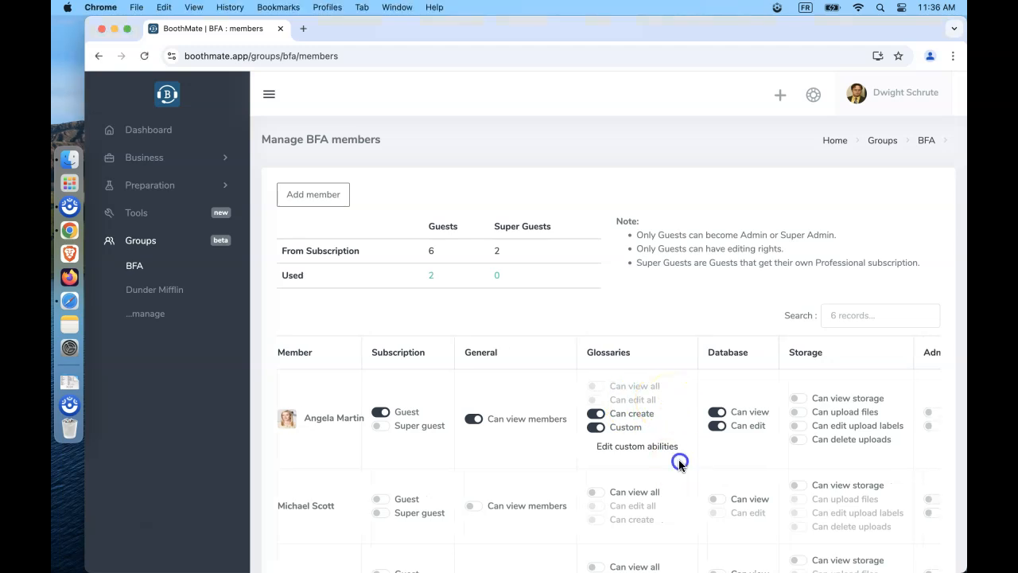
{"action": "left_click", "coordinate": [652, 450]}
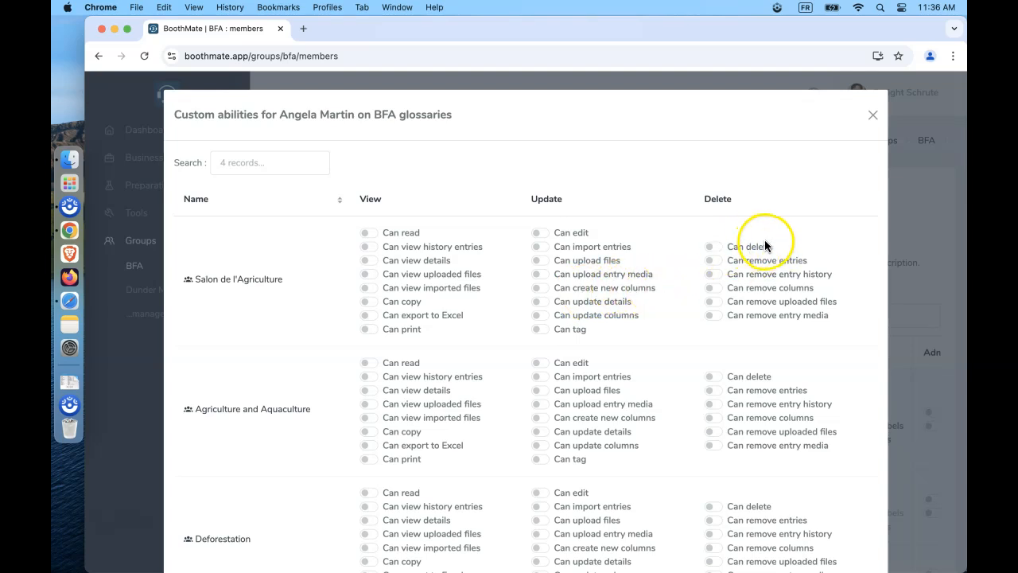
{"action": "left_click", "coordinate": [367, 233]}
{"action": "scroll", "coordinate": [453, 402], "scroll_direction": "down", "scroll_amount": 5}
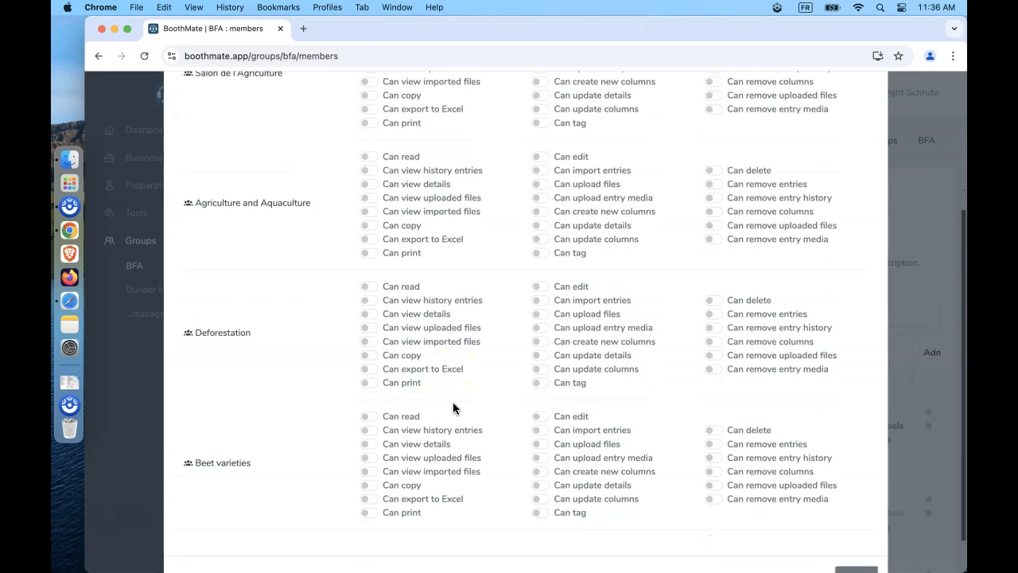
{"action": "left_click", "coordinate": [367, 374]}
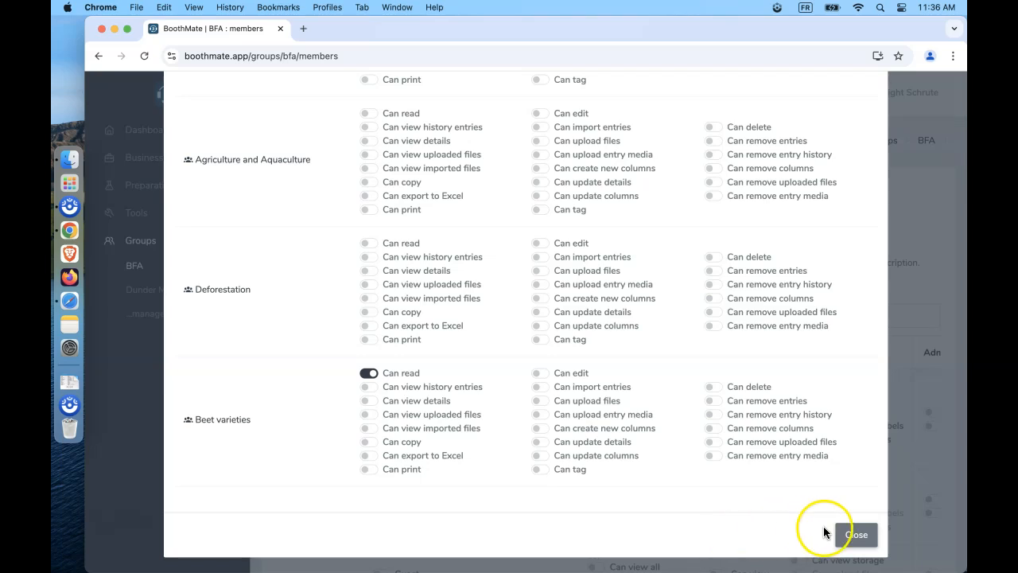
In the member's Safari session, try to edit an entry in the Salon de l'Agriculture glossary and return to the group page.
{"action": "key", "text": "super+Tab"}
{"action": "key", "text": "super+Tab"}
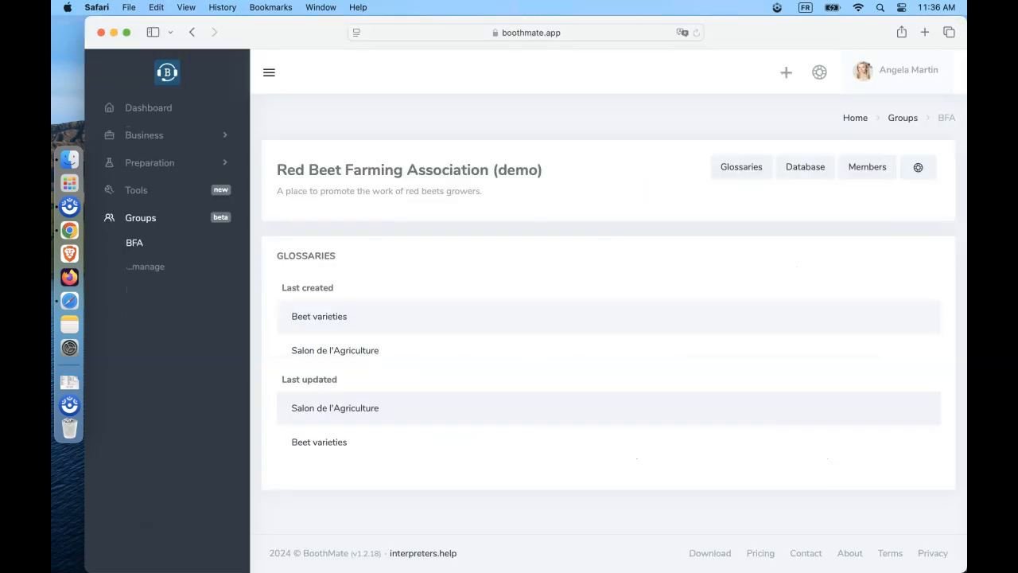
{"action": "left_click", "coordinate": [742, 167]}
{"action": "left_click", "coordinate": [355, 290]}
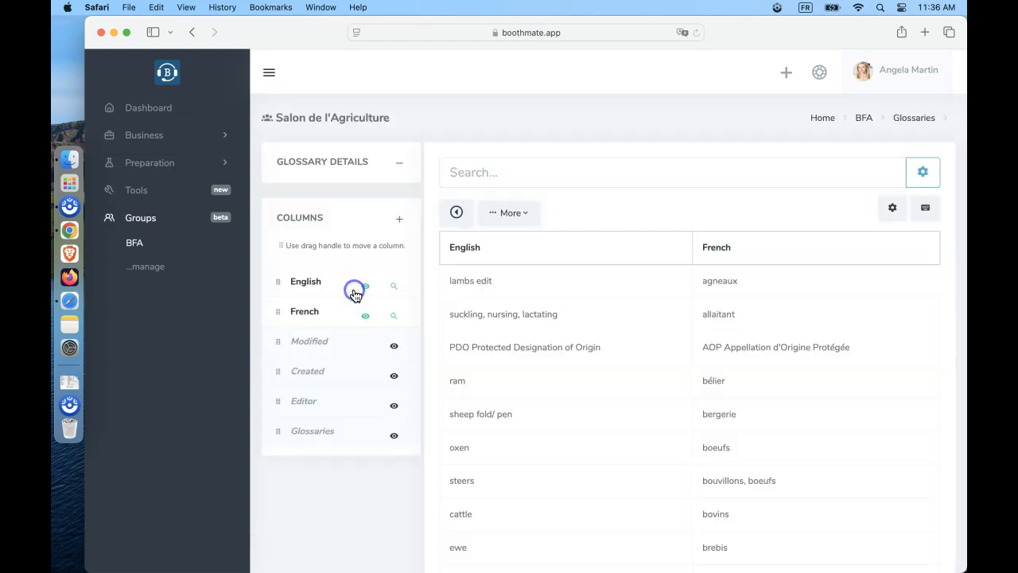
{"action": "left_click", "coordinate": [583, 316]}
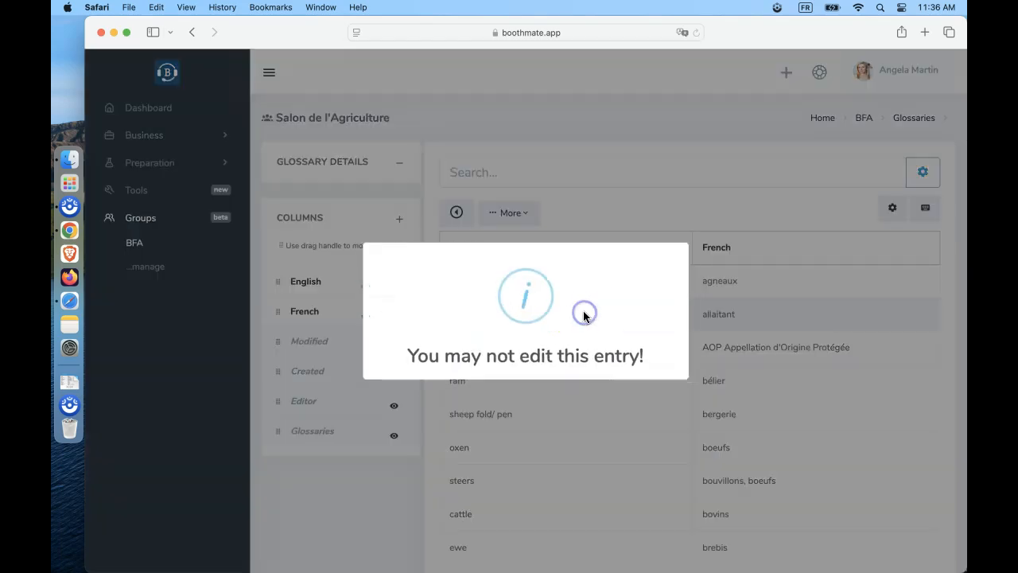
{"action": "left_click", "coordinate": [596, 432]}
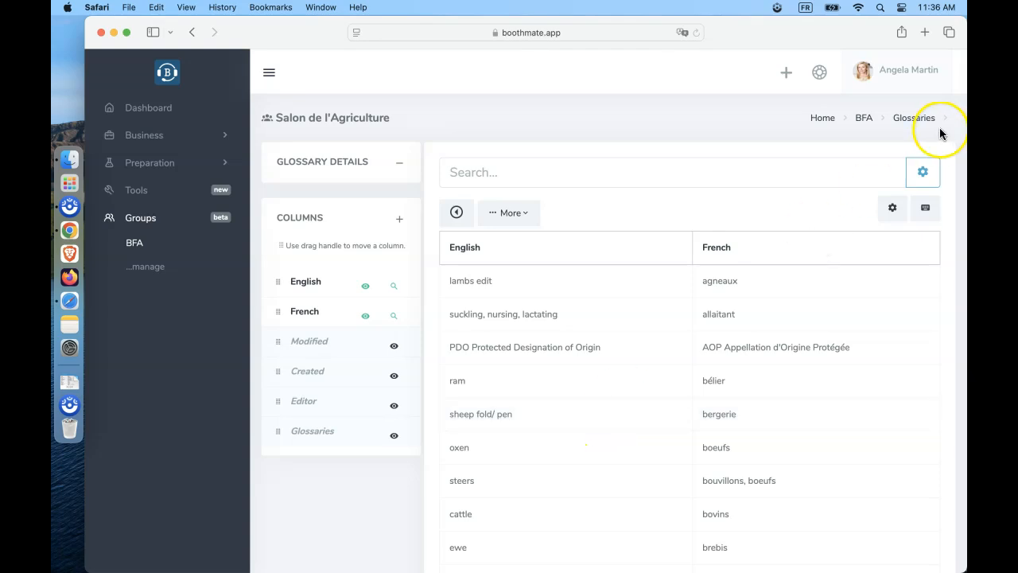
{"action": "left_click", "coordinate": [864, 118]}
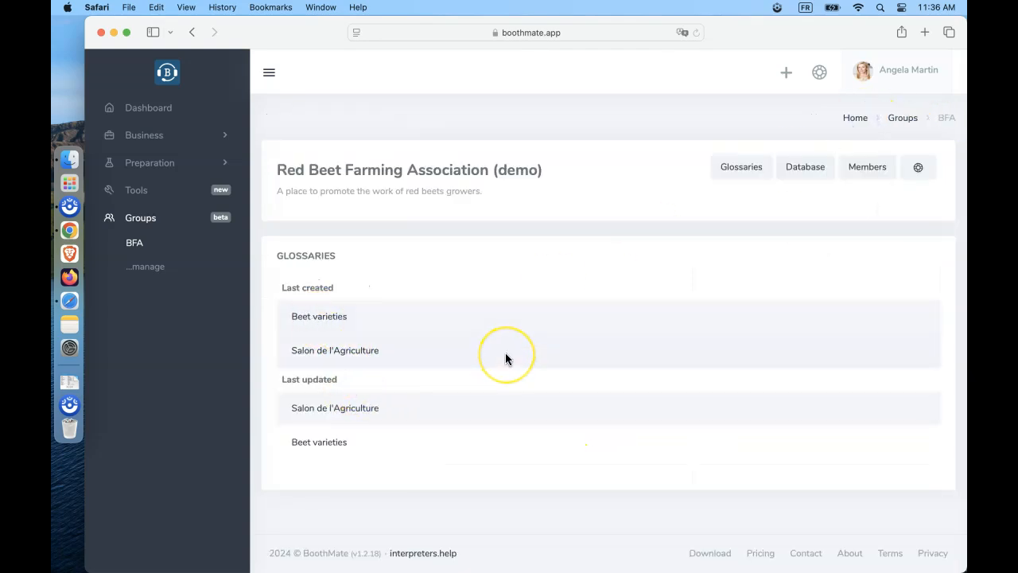
In Chrome, grant the first listed member Can edit, Can import entries, Can view details and Can view uploaded files for the Salon de l'Agriculture glossary.
{"action": "key", "text": "super+Tab"}
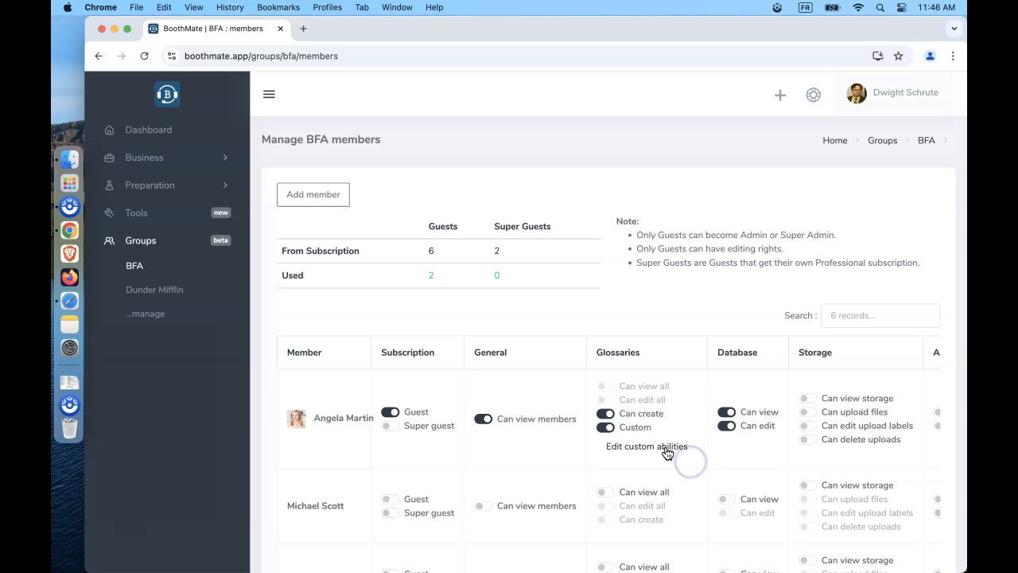
{"action": "left_click", "coordinate": [667, 450]}
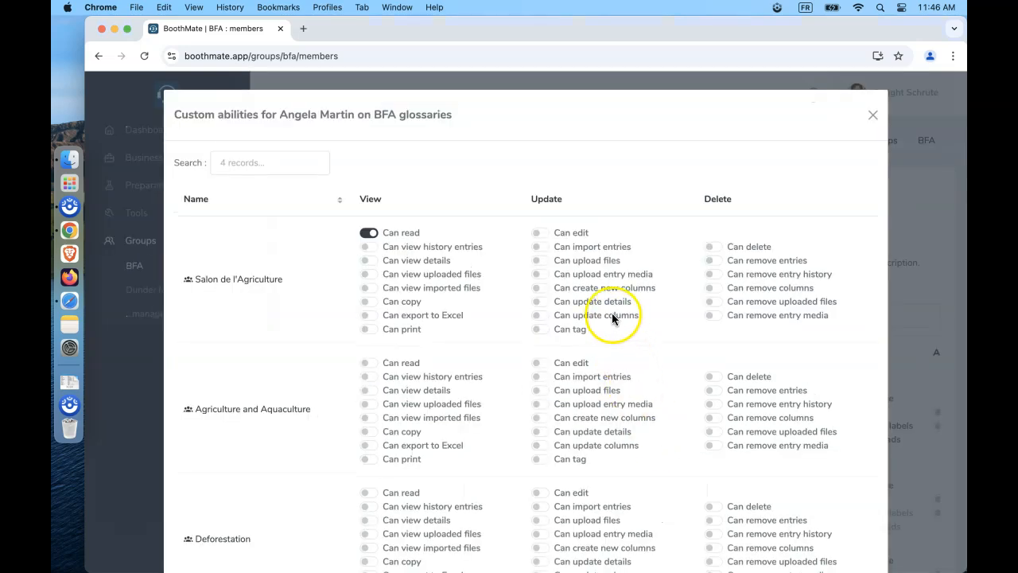
{"action": "left_click", "coordinate": [539, 232]}
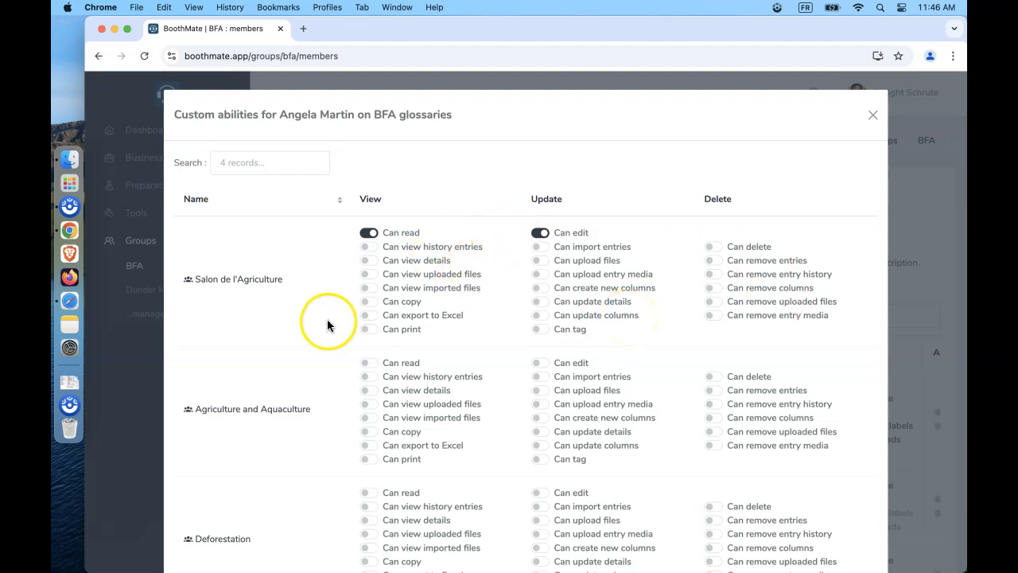
{"action": "scroll", "coordinate": [368, 262], "scroll_direction": "down", "scroll_amount": 1}
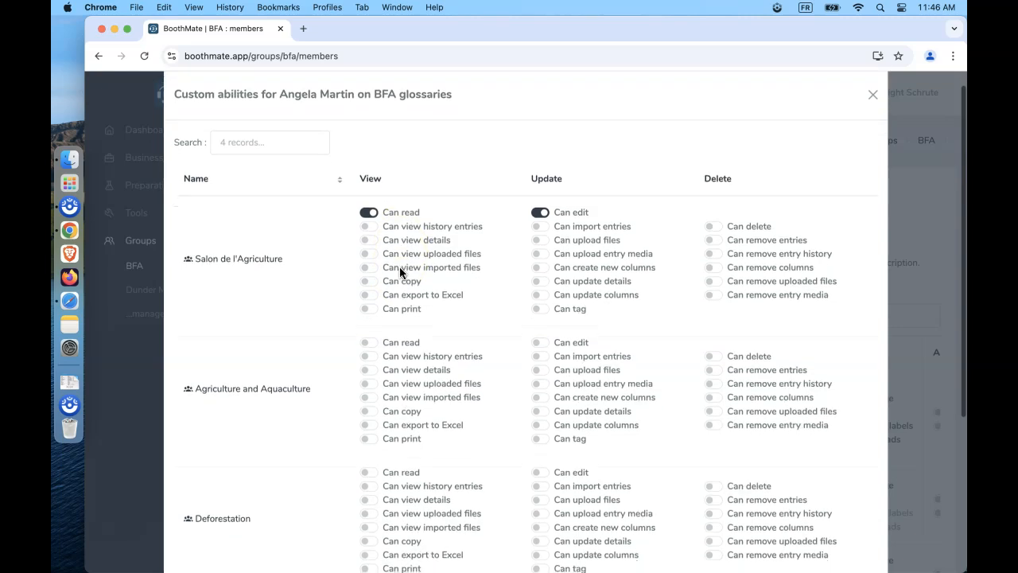
{"action": "left_click", "coordinate": [369, 241]}
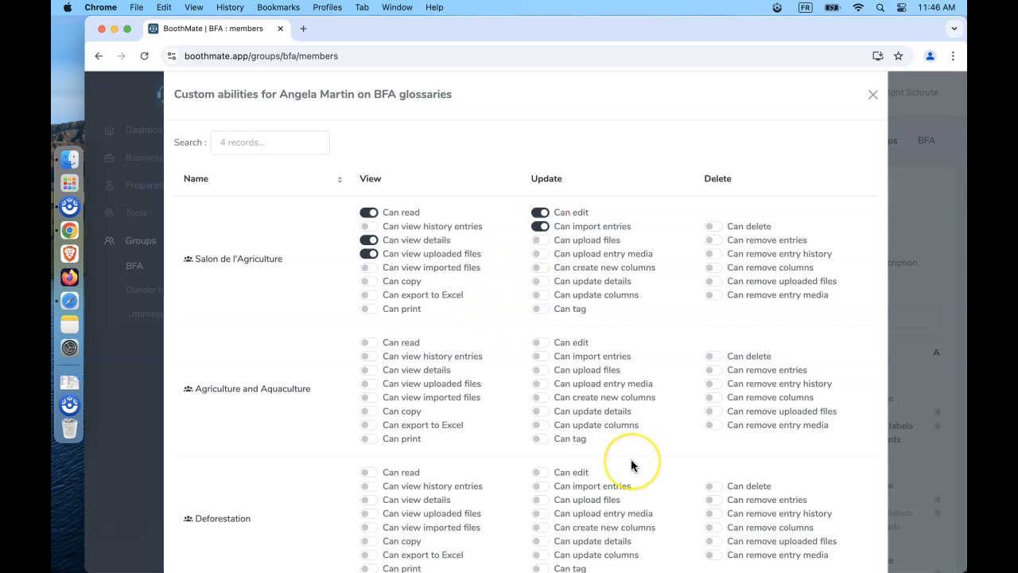
{"action": "scroll", "coordinate": [632, 466], "scroll_direction": "down", "scroll_amount": 5}
{"action": "left_click", "coordinate": [848, 533]}
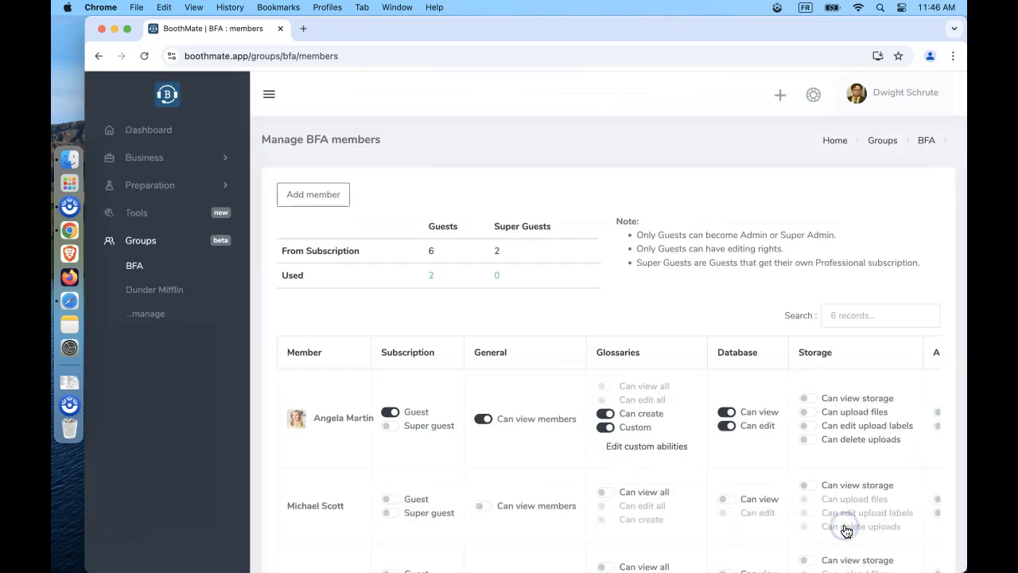
In the member's Safari session, submit a new Salon de l'Agriculture glossary entry with "test" as the English term.
{"action": "key", "text": "super+Tab"}
{"action": "key", "text": "super+Tab"}
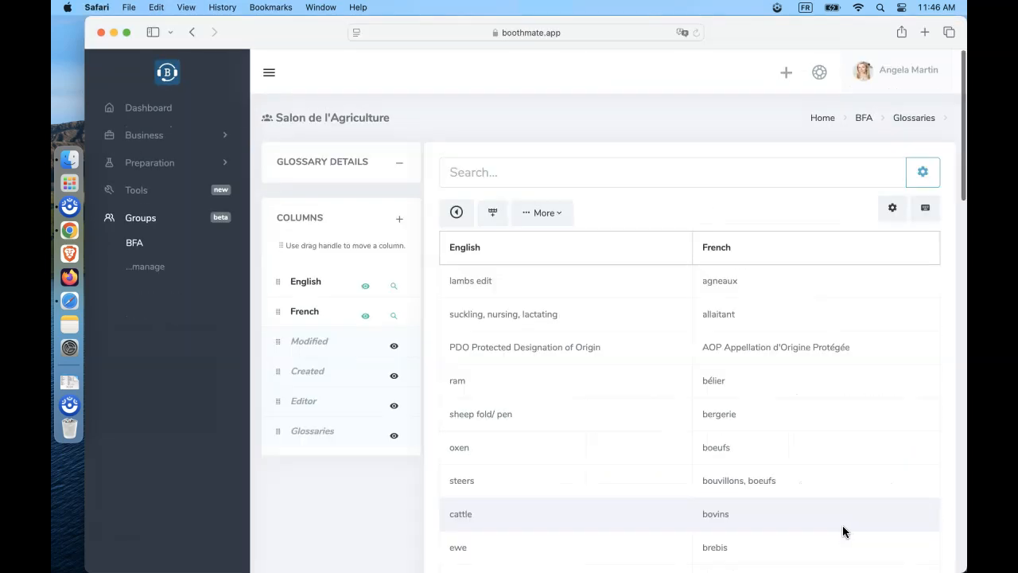
{"action": "left_click", "coordinate": [492, 213]}
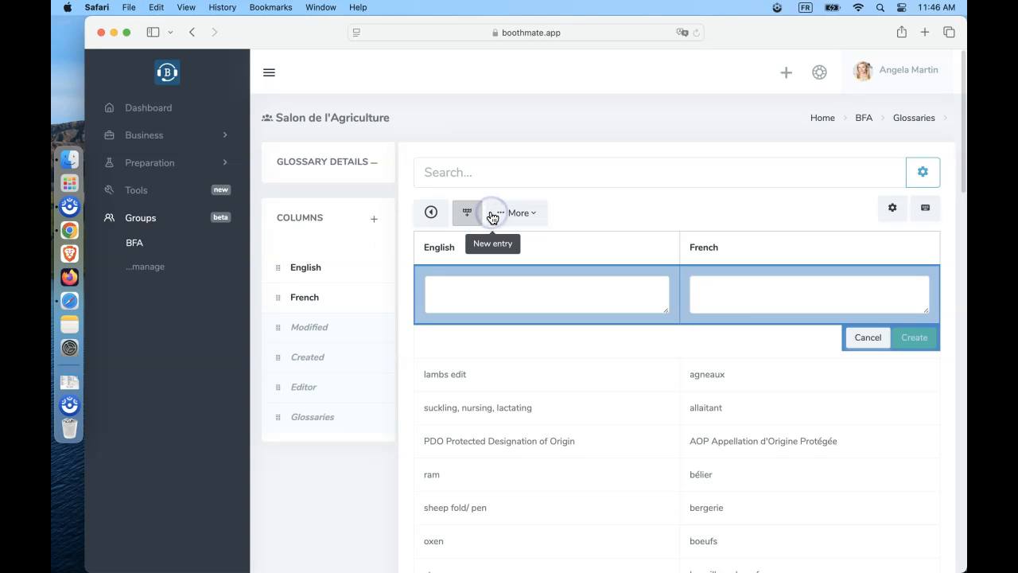
{"action": "type", "text": "tet"}
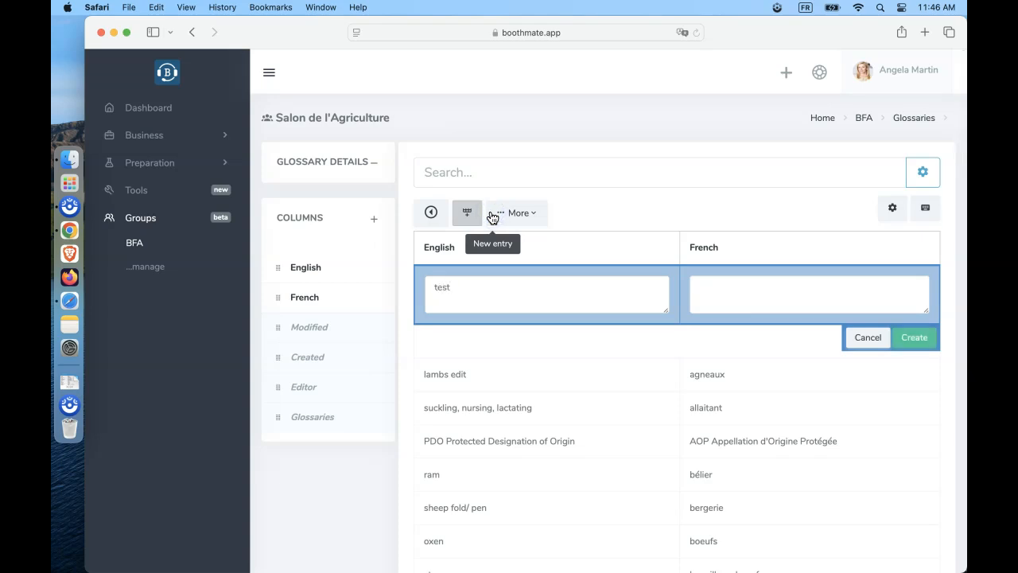
{"action": "key", "text": "Return"}
View the glossary's form for importing terms from a file and close it without importing anything.
{"action": "left_click", "coordinate": [538, 215]}
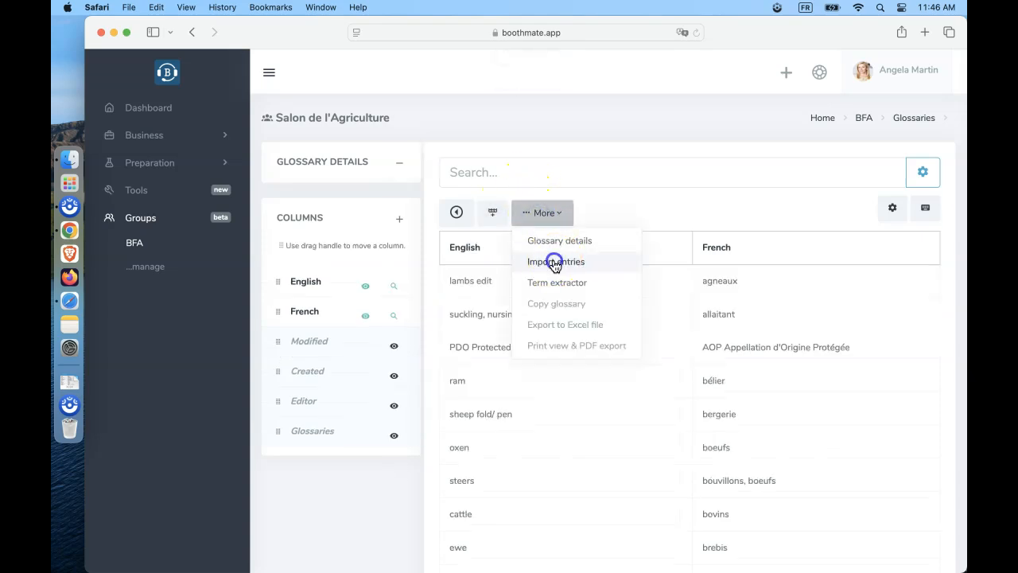
{"action": "left_click", "coordinate": [554, 262]}
{"action": "left_click", "coordinate": [935, 156]}
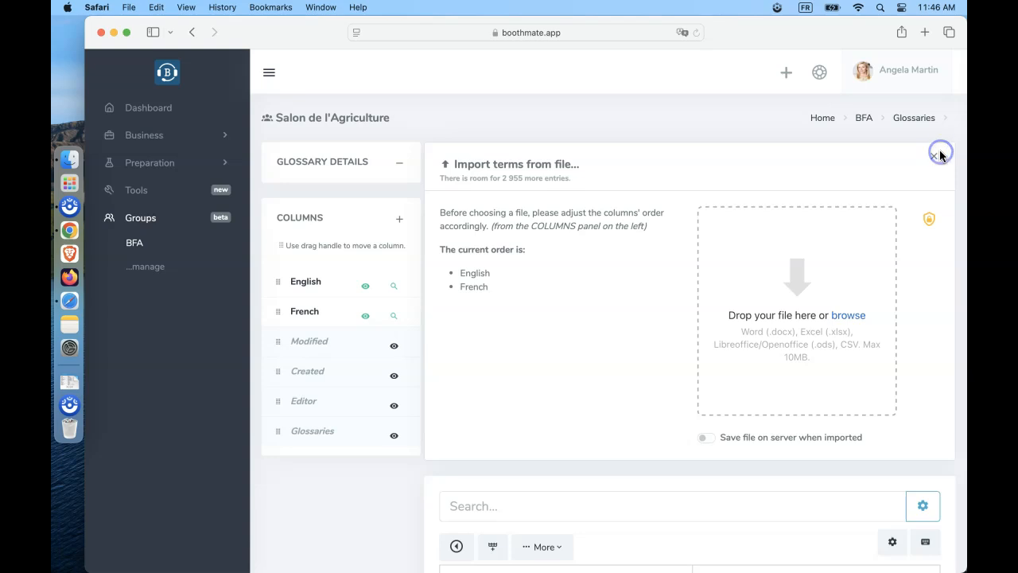
Switch to the admin session in Chrome, disable the first listed member's custom glossary abilities and collapse the sidebar.
{"action": "key", "text": "super+Tab"}
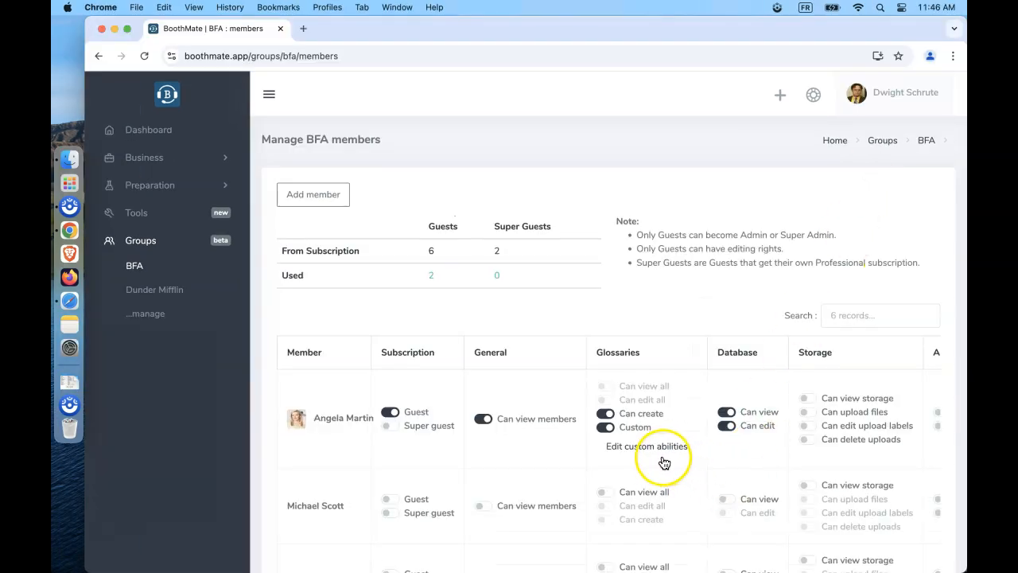
{"action": "left_click", "coordinate": [607, 427]}
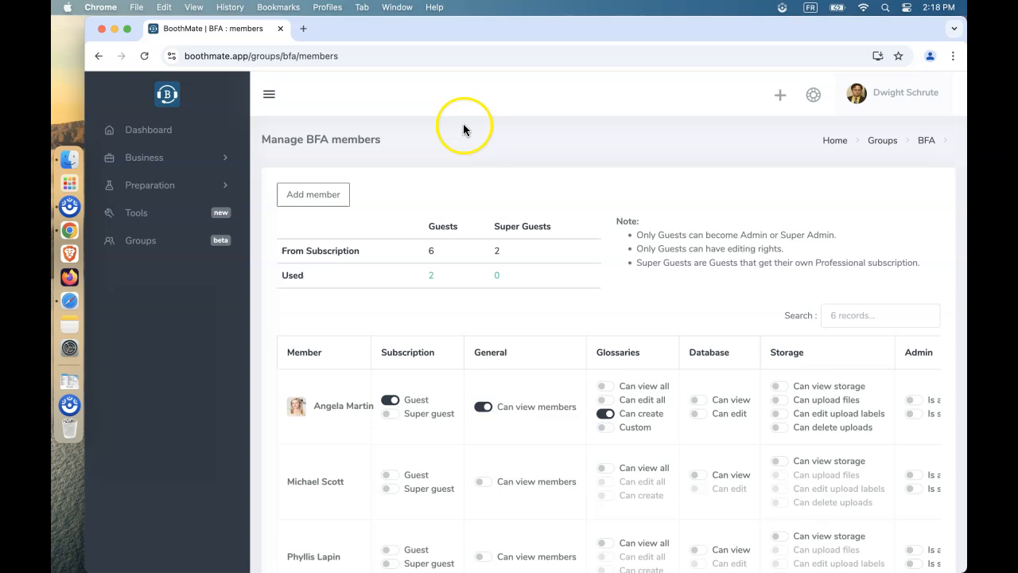
{"action": "left_click", "coordinate": [269, 94]}
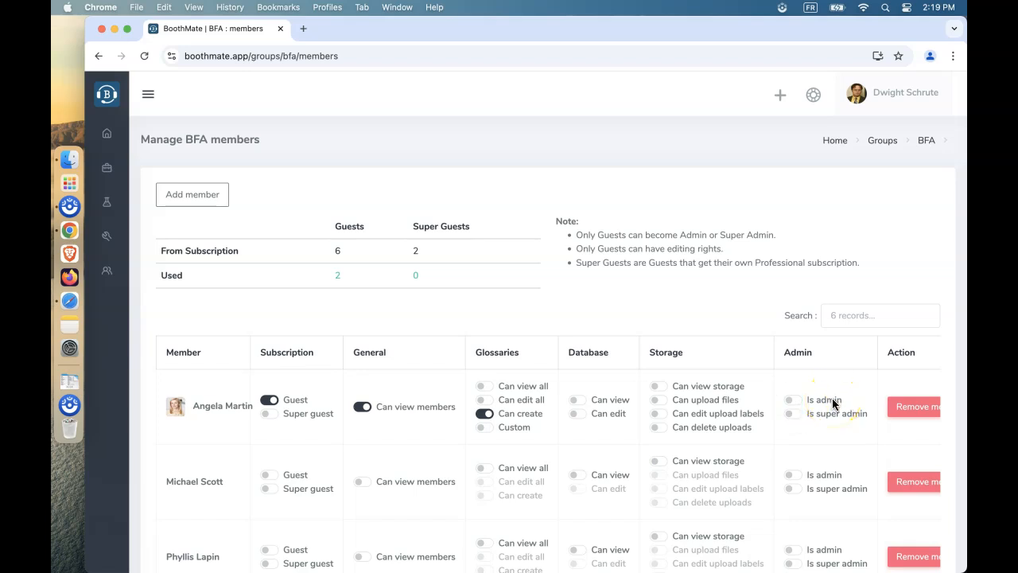
In the member's Safari session, view the group's member list and return to the group page.
{"action": "key", "text": "super+Tab"}
{"action": "key", "text": "super+Tab"}
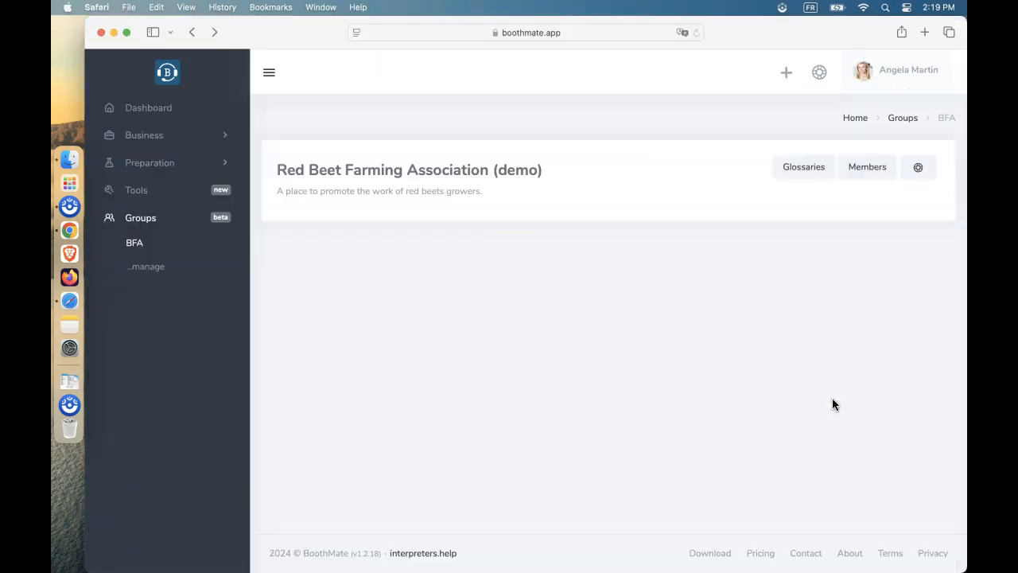
{"action": "left_click", "coordinate": [867, 166]}
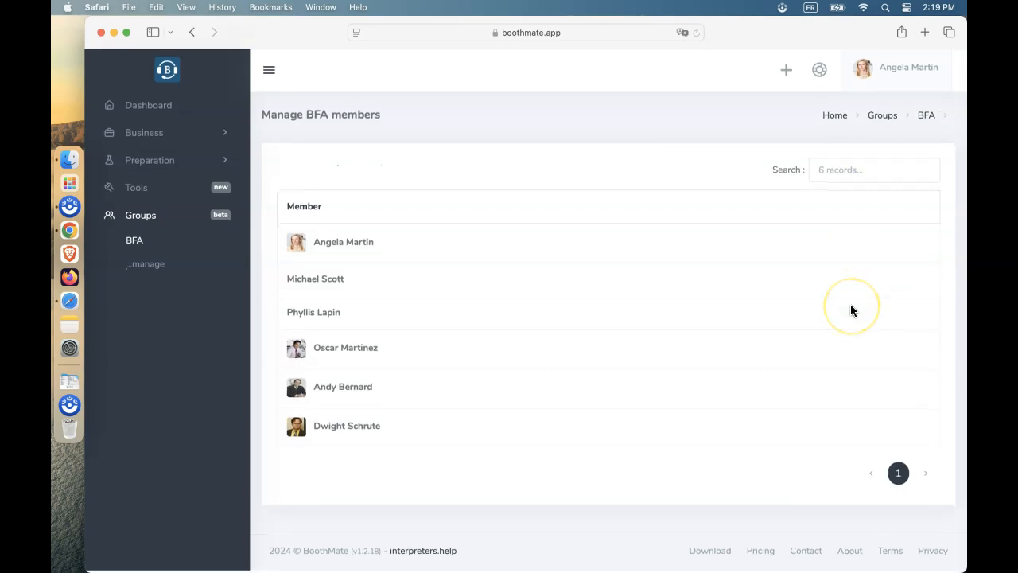
{"action": "left_click", "coordinate": [920, 117]}
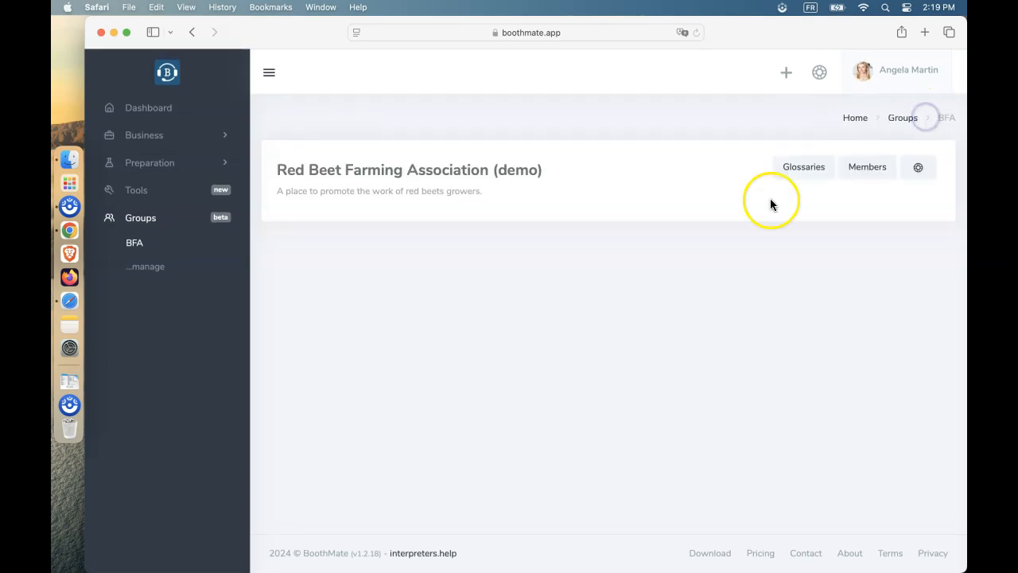
Switch to the admin session in Chrome and make the first listed member an admin of the group.
{"action": "key", "text": "super+Tab"}
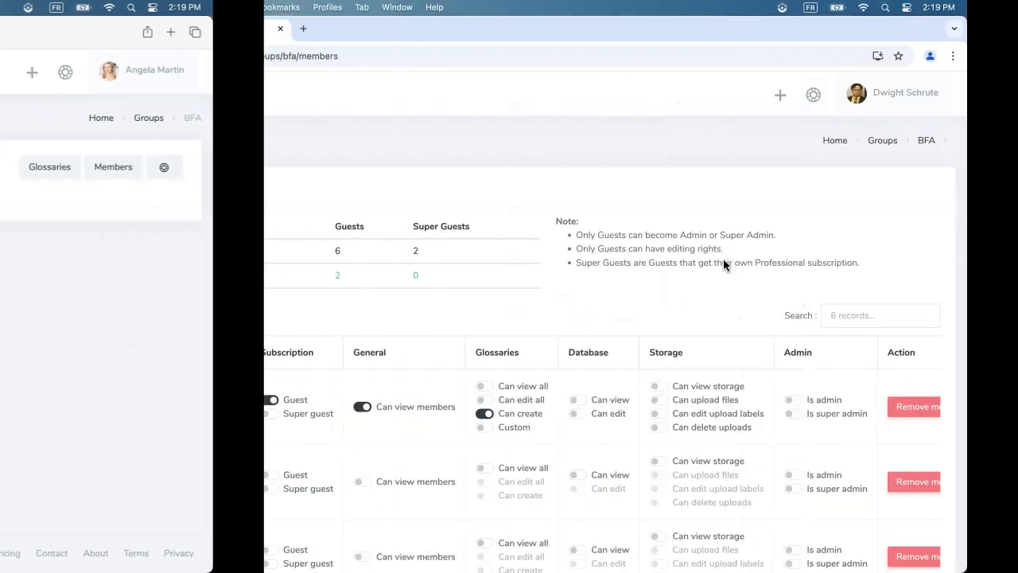
{"action": "left_click", "coordinate": [792, 400]}
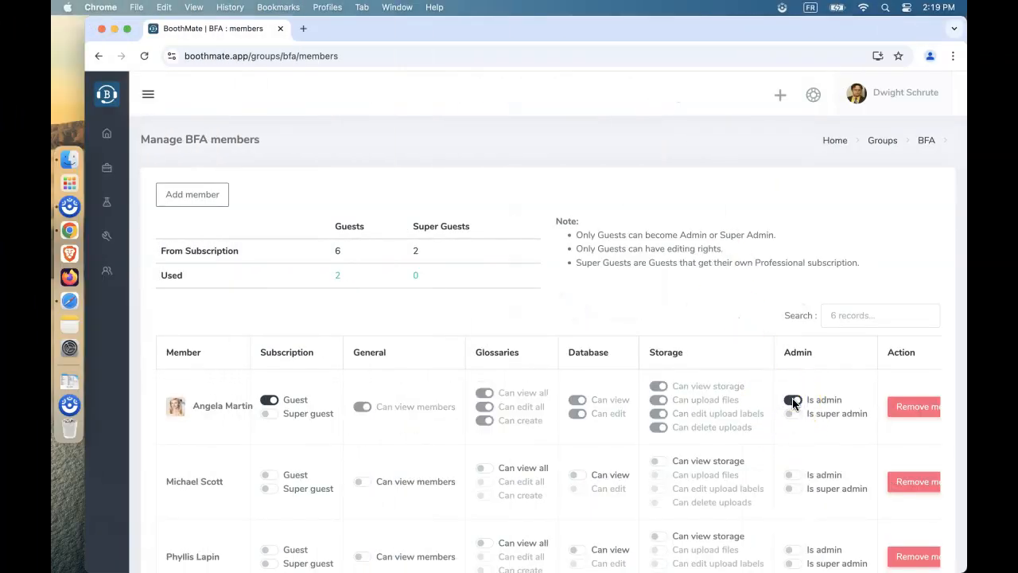
{"action": "key", "text": "super+Tab"}
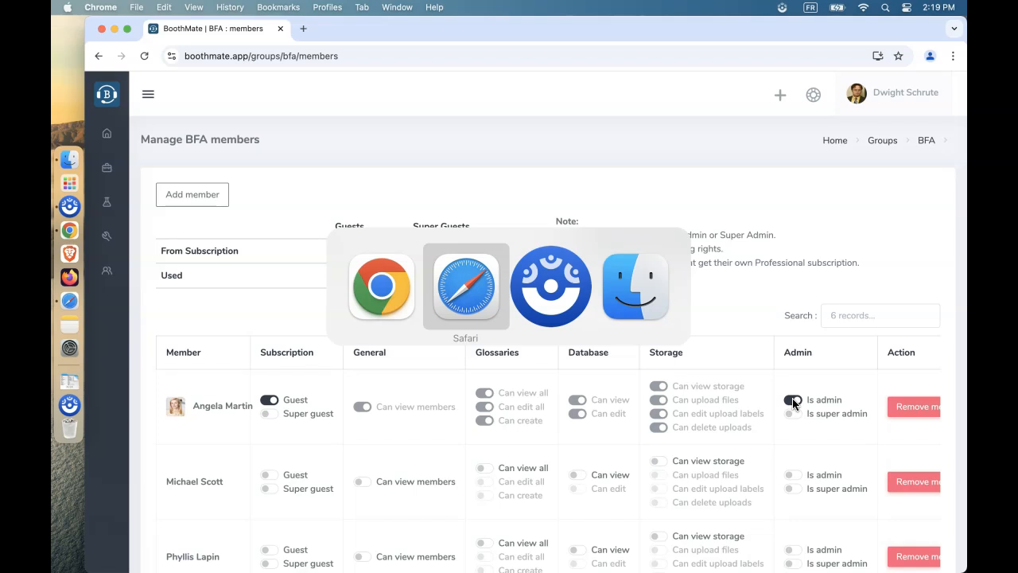
{"action": "key", "text": "Escape"}
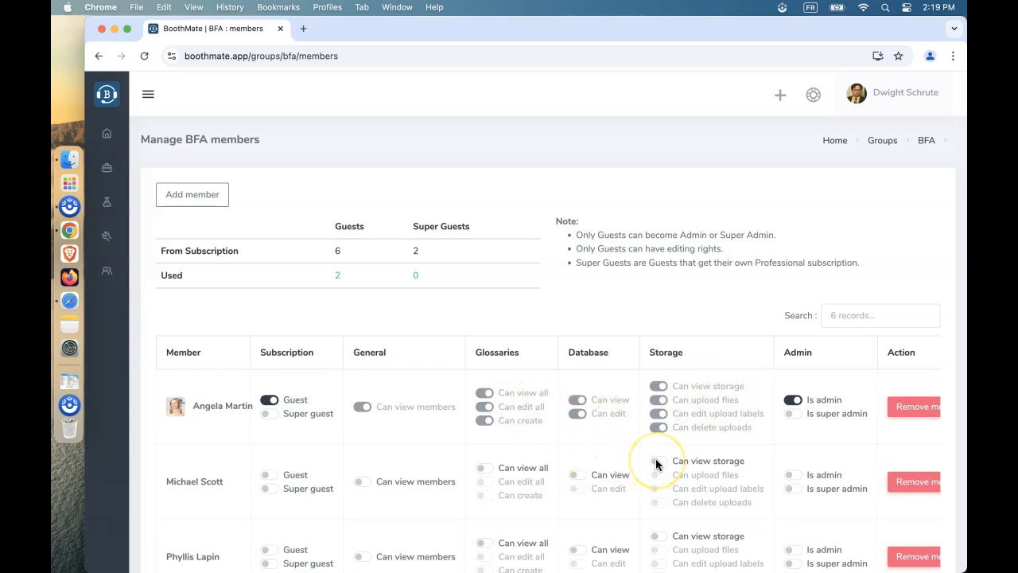
In the new admin's Safari session, open the group's members page and try toggling the second listed member's Can view members permission on and off.
{"action": "key", "text": "super+Tab"}
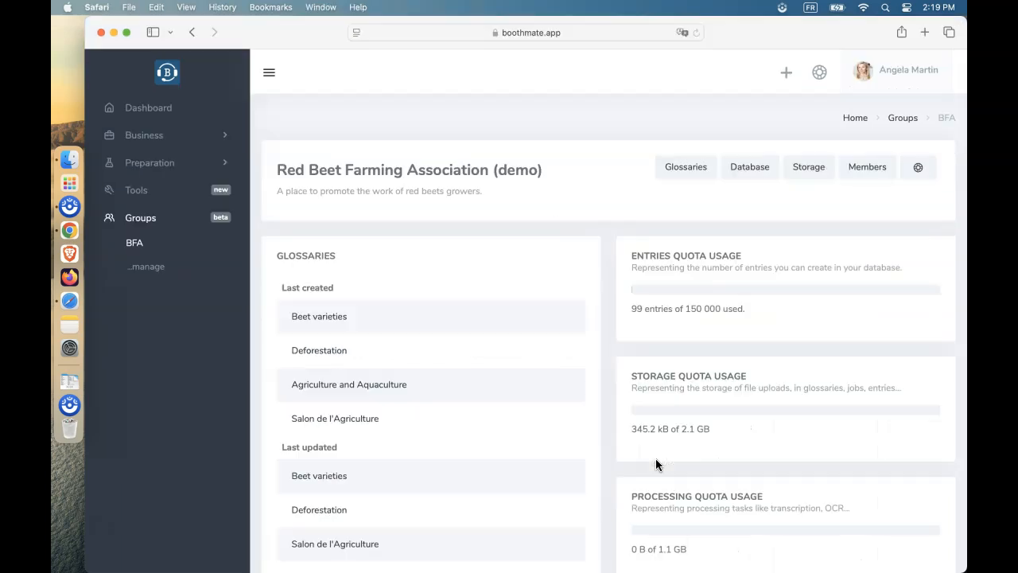
{"action": "left_click", "coordinate": [855, 174]}
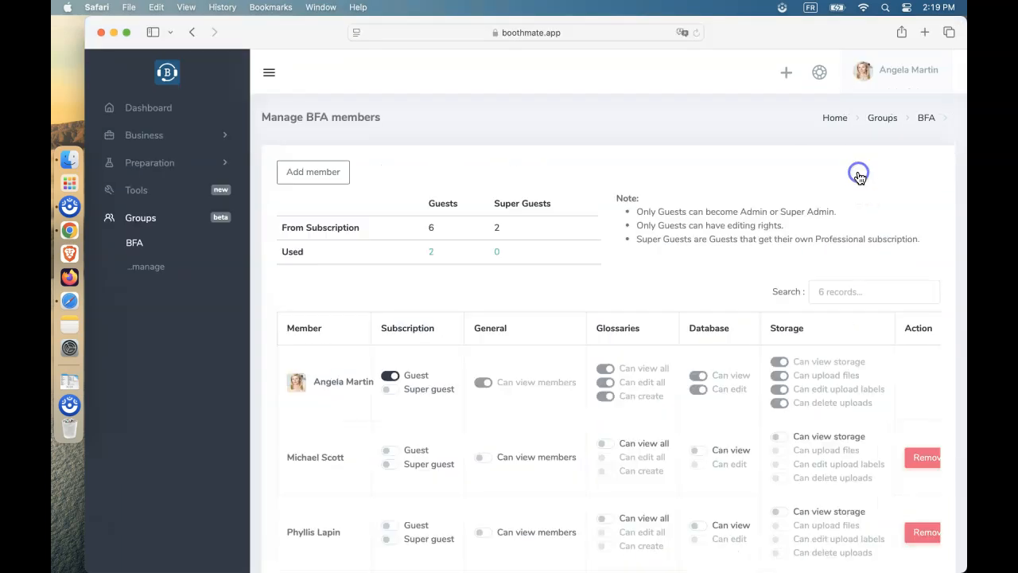
{"action": "scroll", "coordinate": [768, 463], "scroll_direction": "down", "scroll_amount": 3}
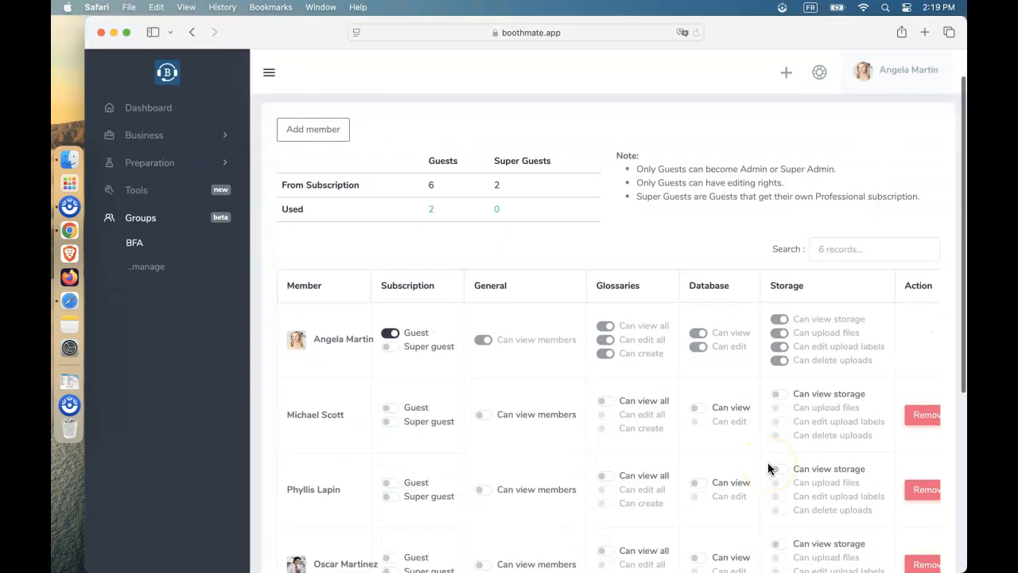
{"action": "left_click", "coordinate": [484, 348]}
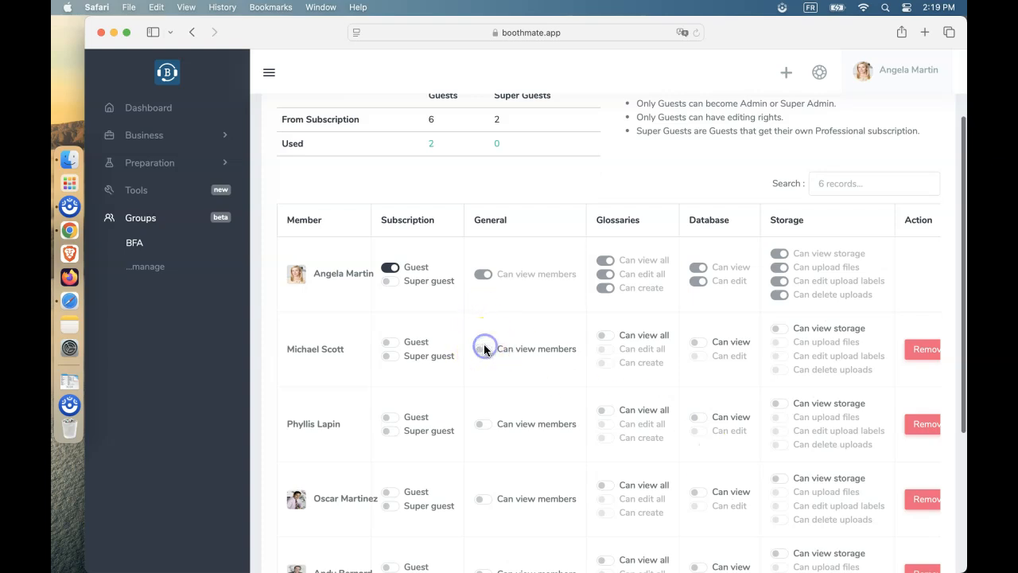
{"action": "left_click", "coordinate": [483, 348]}
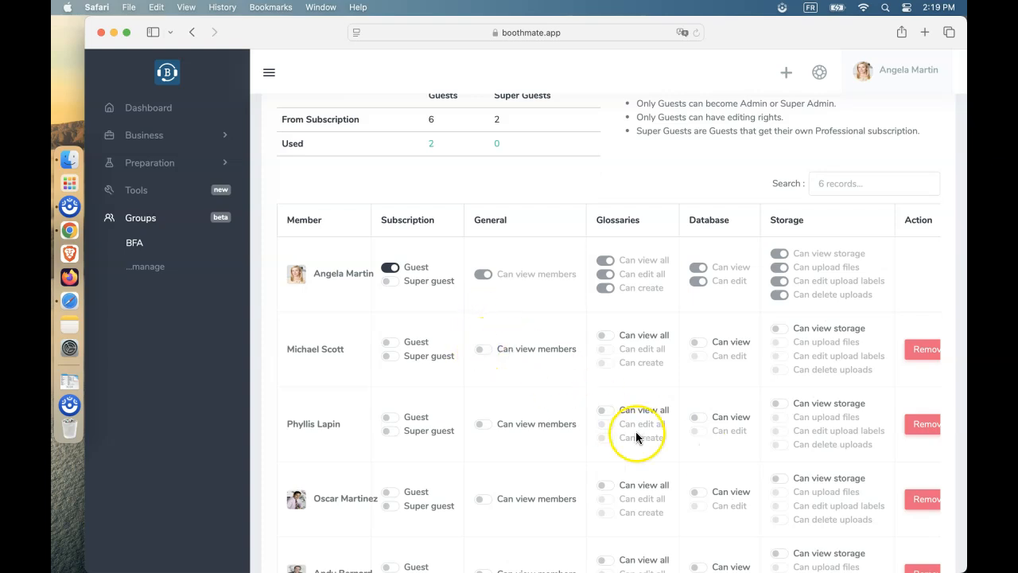
Toggle the second listed member's Guest subscription on and off, and collapse the sidebar to view all the permission columns.
{"action": "left_click", "coordinate": [390, 343]}
{"action": "left_click", "coordinate": [390, 343]}
{"action": "scroll", "coordinate": [555, 499], "scroll_direction": "down", "scroll_amount": 5}
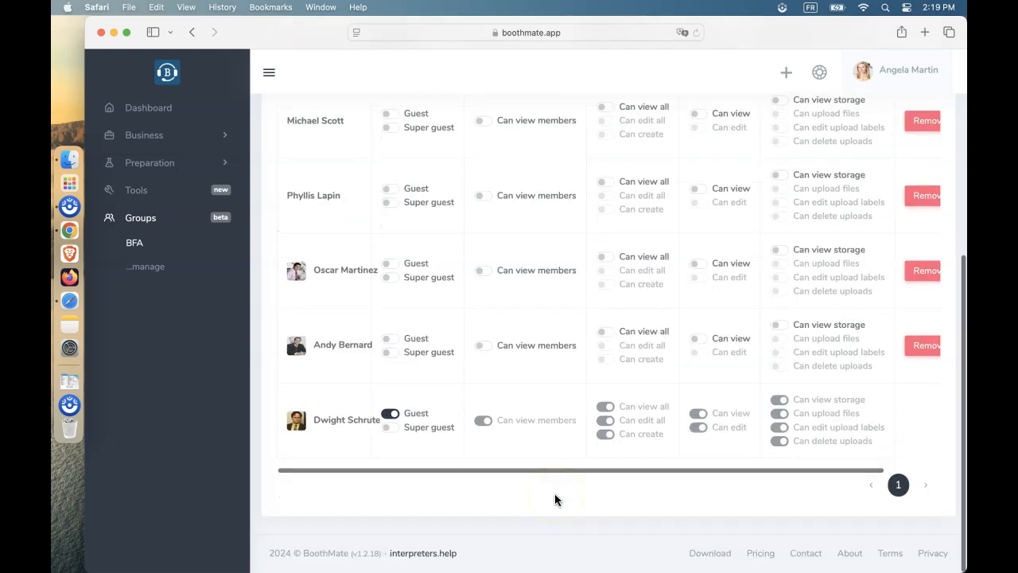
{"action": "left_click", "coordinate": [267, 72]}
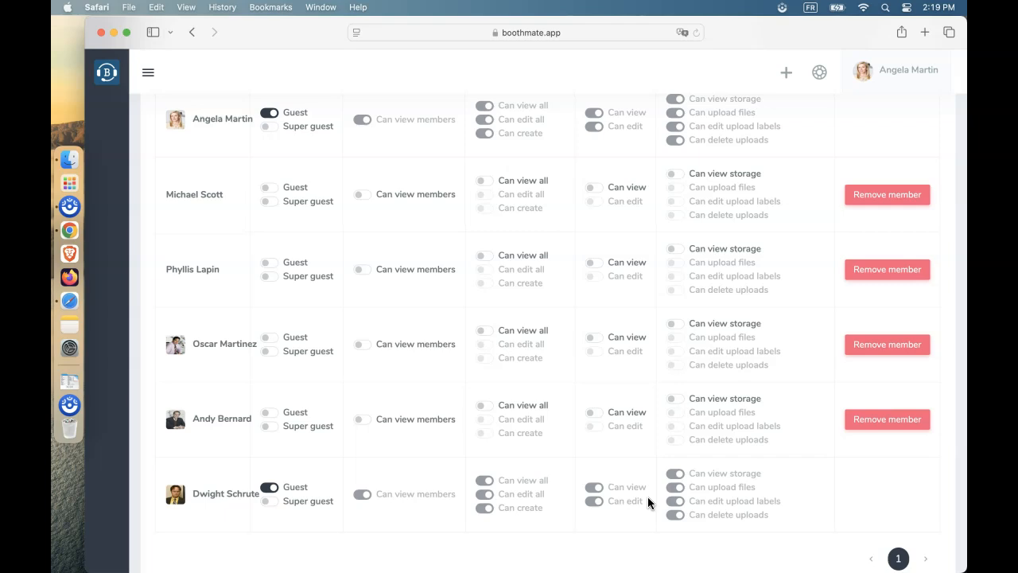
Switch to the admin session in Chrome, make the first listed member a super admin, and view the members table in that member's Safari session.
{"action": "key", "text": "super+Tab"}
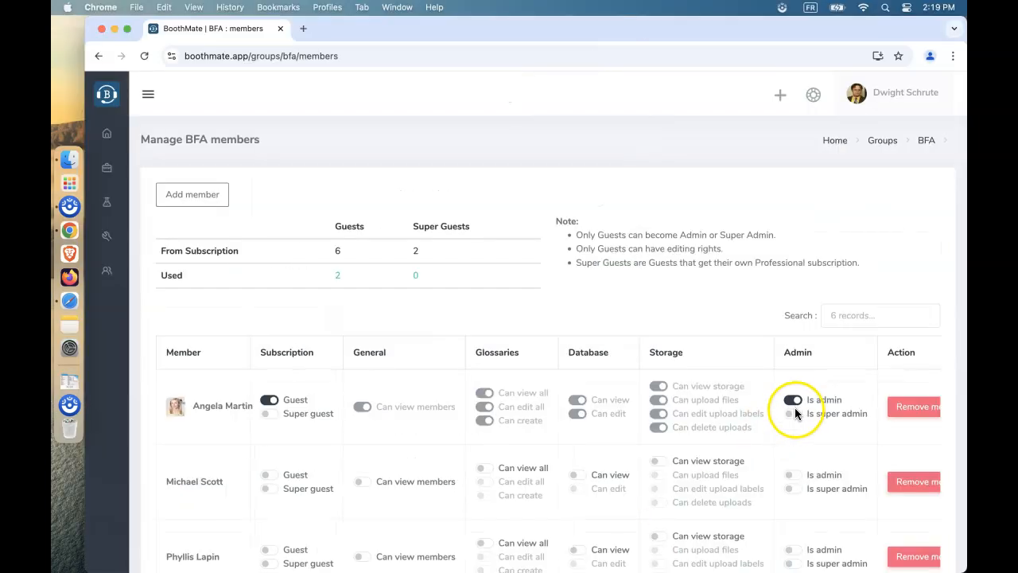
{"action": "left_click", "coordinate": [793, 413]}
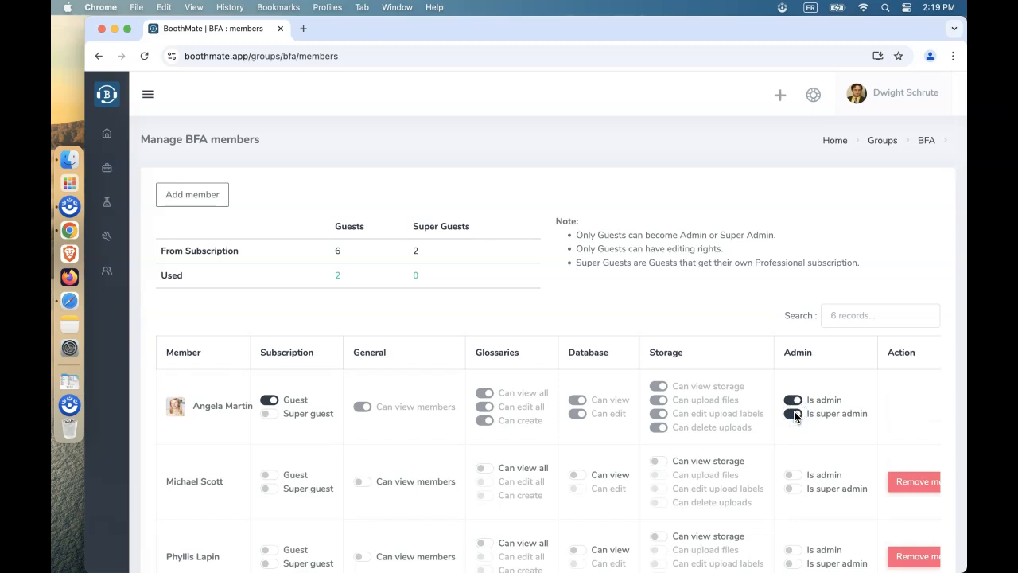
{"action": "key", "text": "super+Tab"}
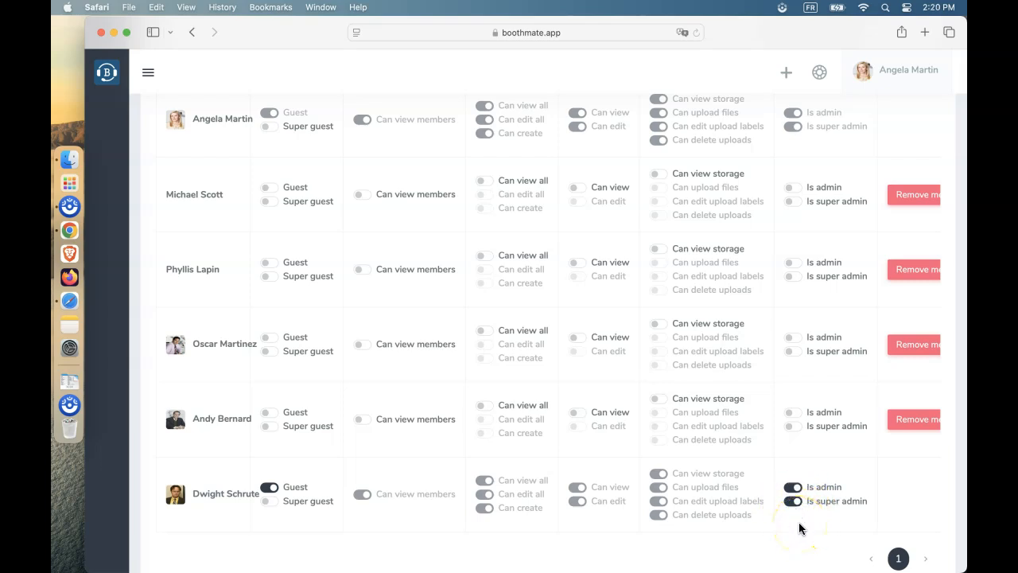
Return to the admin session in Chrome and remove the first listed member's super admin role.
{"action": "key", "text": "super+Tab"}
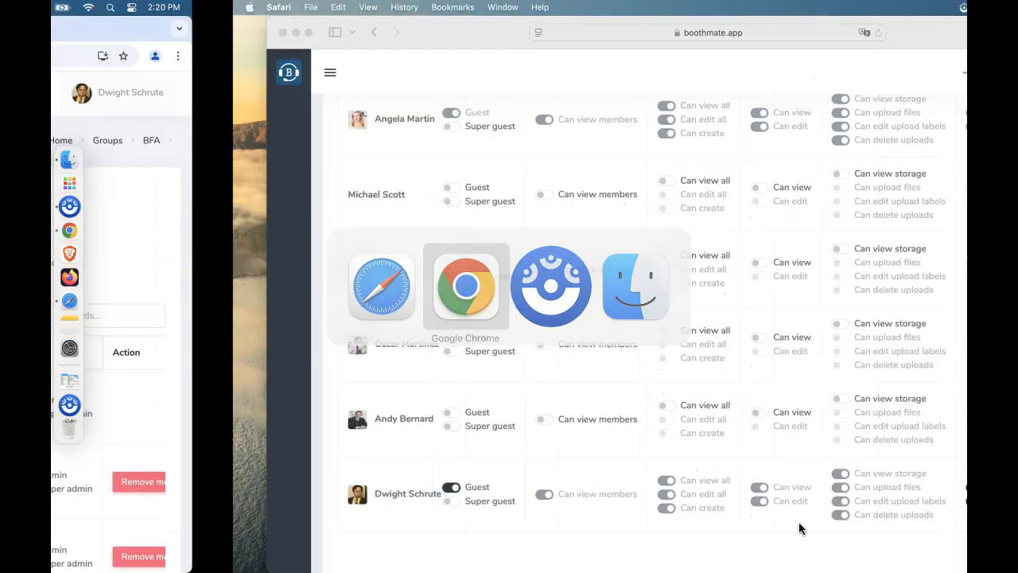
{"action": "left_click", "coordinate": [802, 421]}
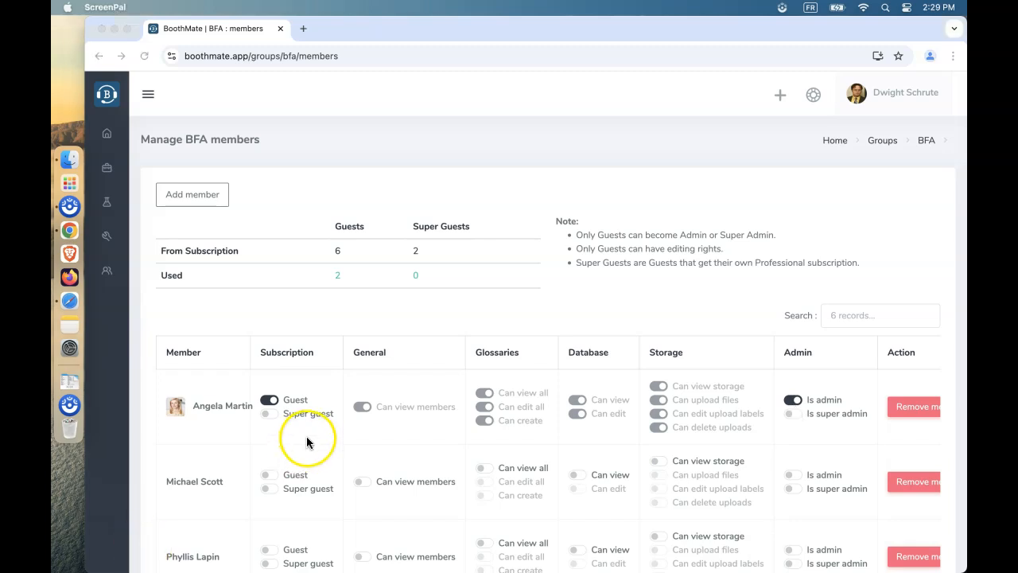
{"action": "left_click", "coordinate": [310, 432]}
{"action": "scroll", "coordinate": [310, 433], "scroll_direction": "down", "scroll_amount": 5}
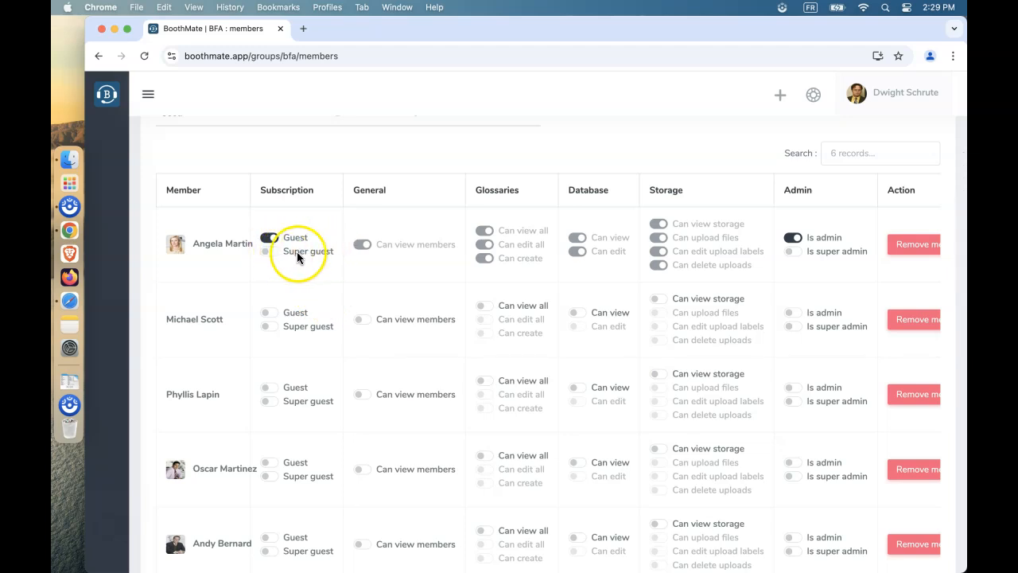
Switch to the member's Safari session and view the current plan in the account's Subscription & Billing section.
{"action": "key", "text": "super+Tab"}
{"action": "key", "text": "super+Tab"}
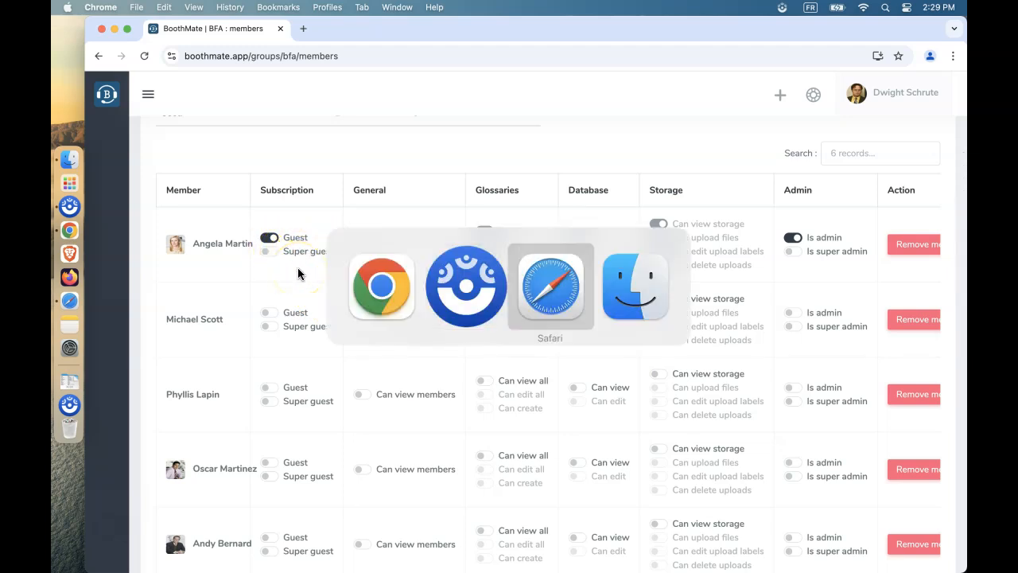
{"action": "left_click", "coordinate": [931, 75]}
{"action": "left_click", "coordinate": [895, 108]}
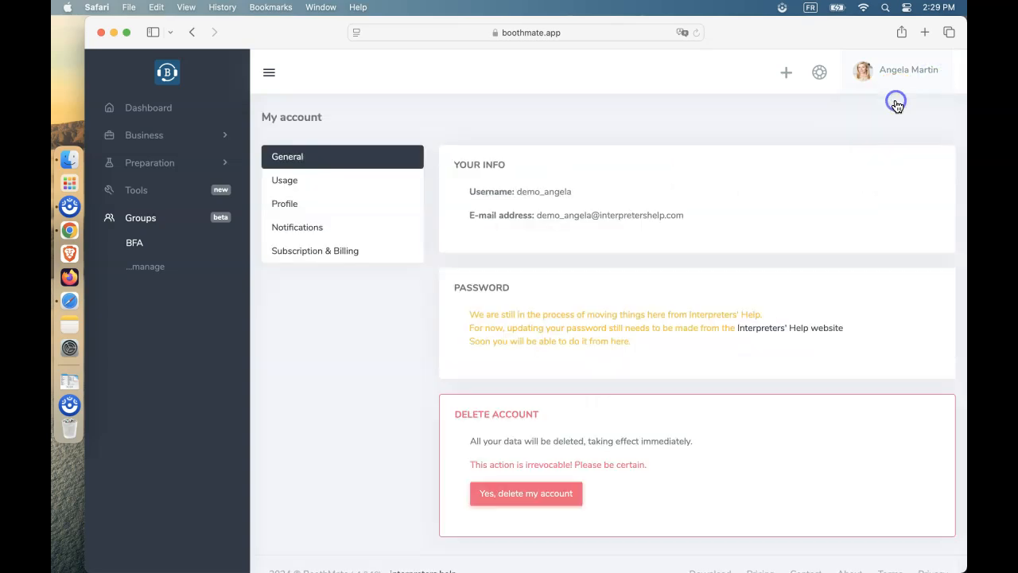
{"action": "left_click", "coordinate": [329, 251]}
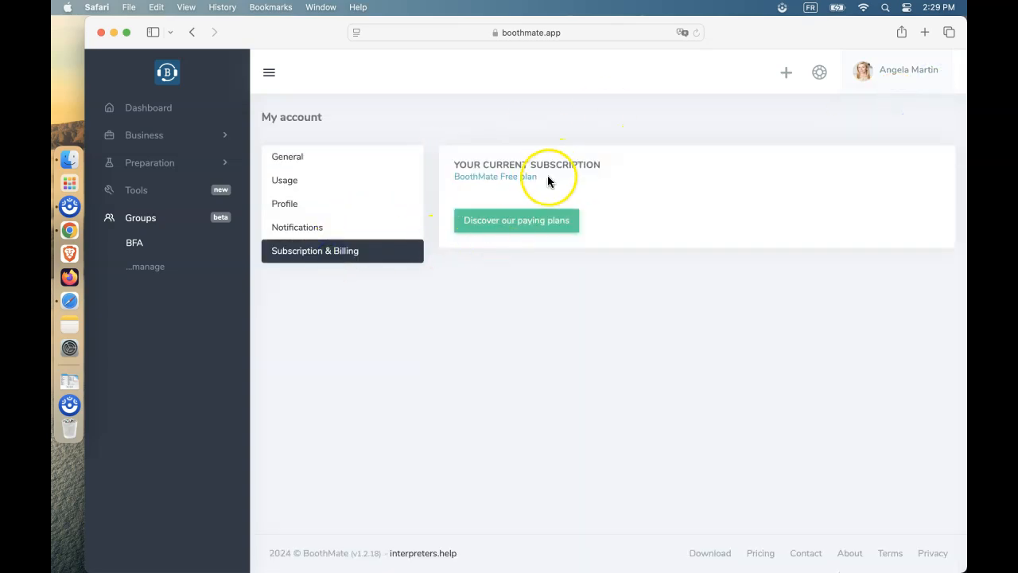
{"action": "left_click_drag", "start_coordinate": [545, 179], "coordinate": [451, 178]}
{"action": "left_click", "coordinate": [446, 188]}
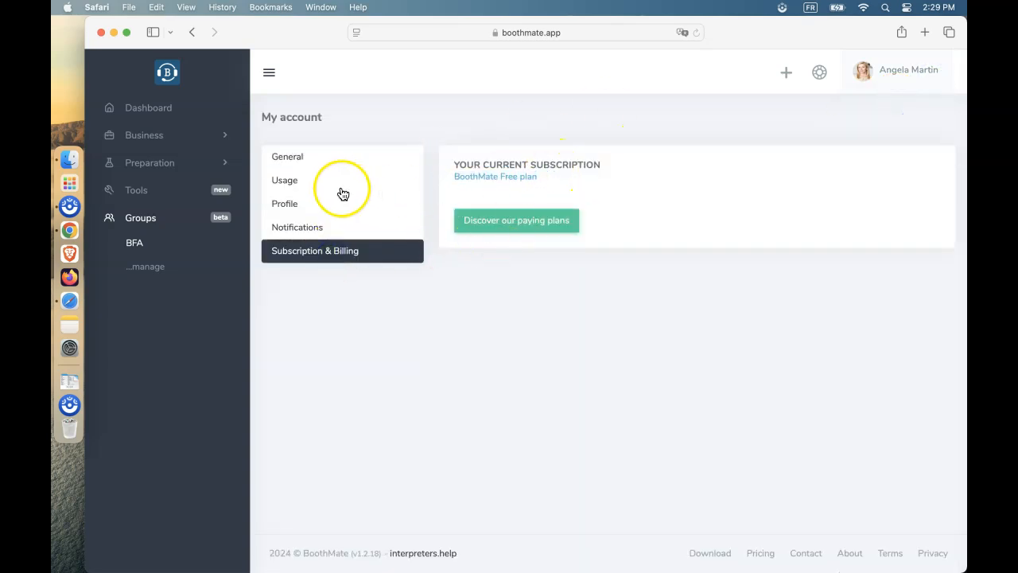
View the account's usage quotas, examining how many database entries are used and allowed.
{"action": "left_click", "coordinate": [309, 181]}
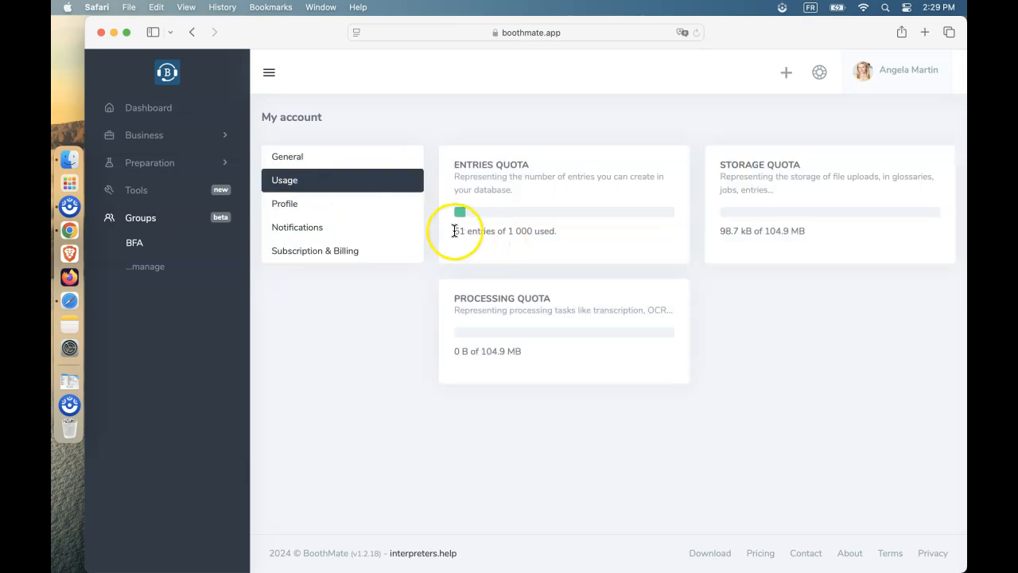
{"action": "left_click_drag", "start_coordinate": [451, 229], "coordinate": [582, 230]}
{"action": "left_click", "coordinate": [582, 232]}
Switch to the admin session in Chrome and change the first listed member from Guest to Super guest.
{"action": "key", "text": "super+Tab"}
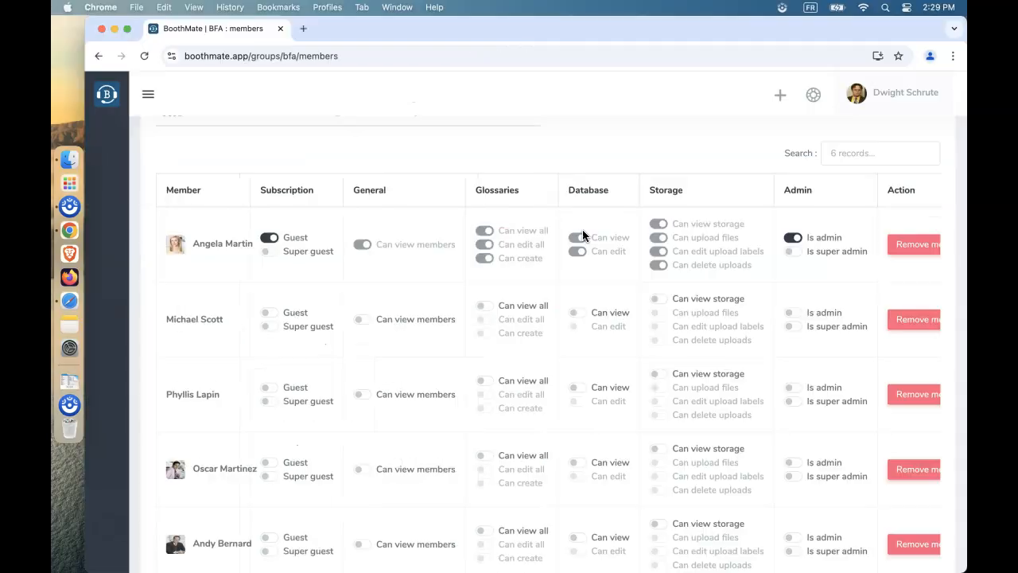
{"action": "left_click", "coordinate": [378, 299]}
{"action": "left_click", "coordinate": [270, 250]}
In the member's Safari session, examine the subscription plan and its group member note, and reload the account's usage quotas.
{"action": "key", "text": "super+Tab"}
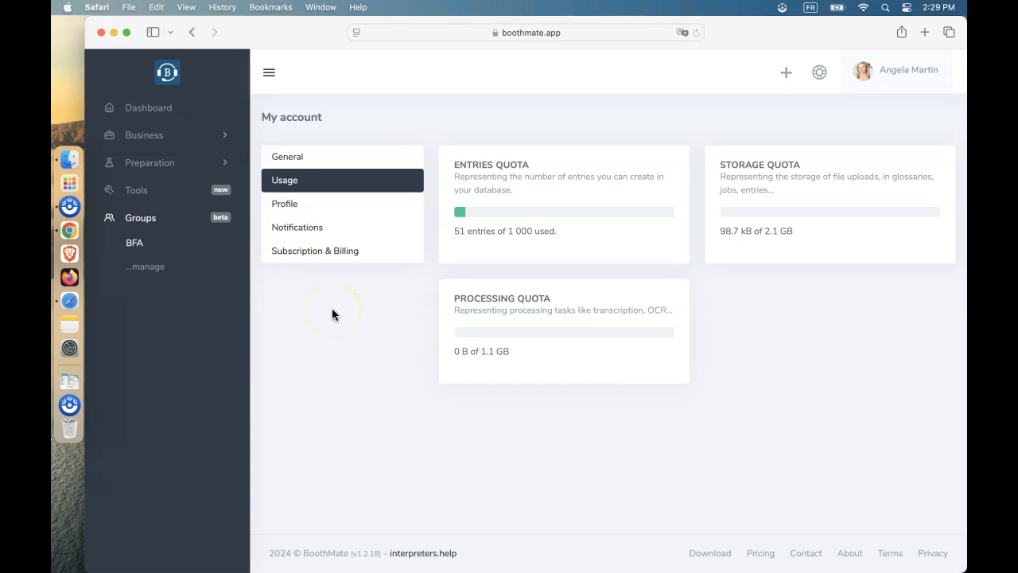
{"action": "left_click", "coordinate": [323, 253]}
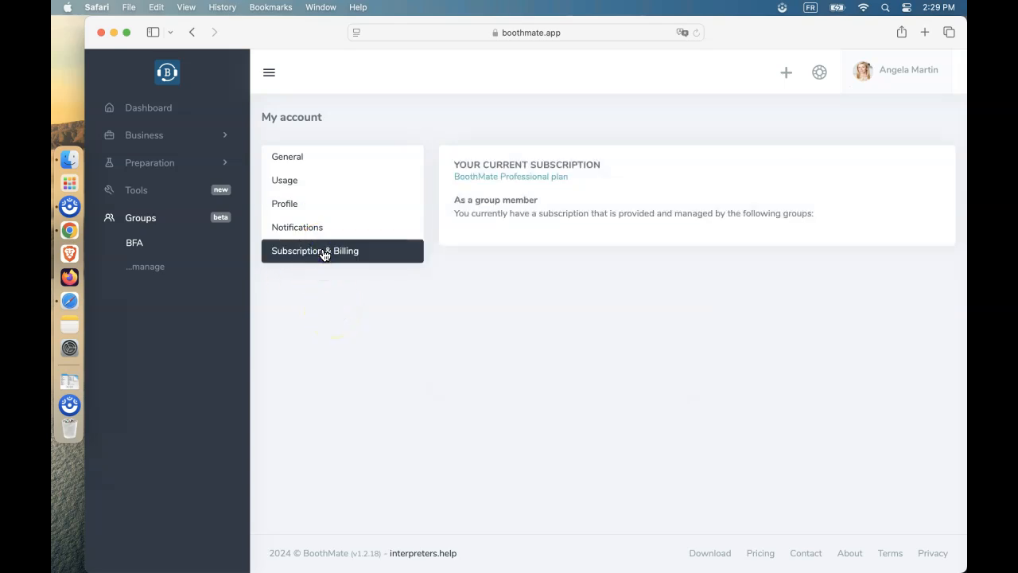
{"action": "left_click_drag", "start_coordinate": [452, 176], "coordinate": [575, 176]}
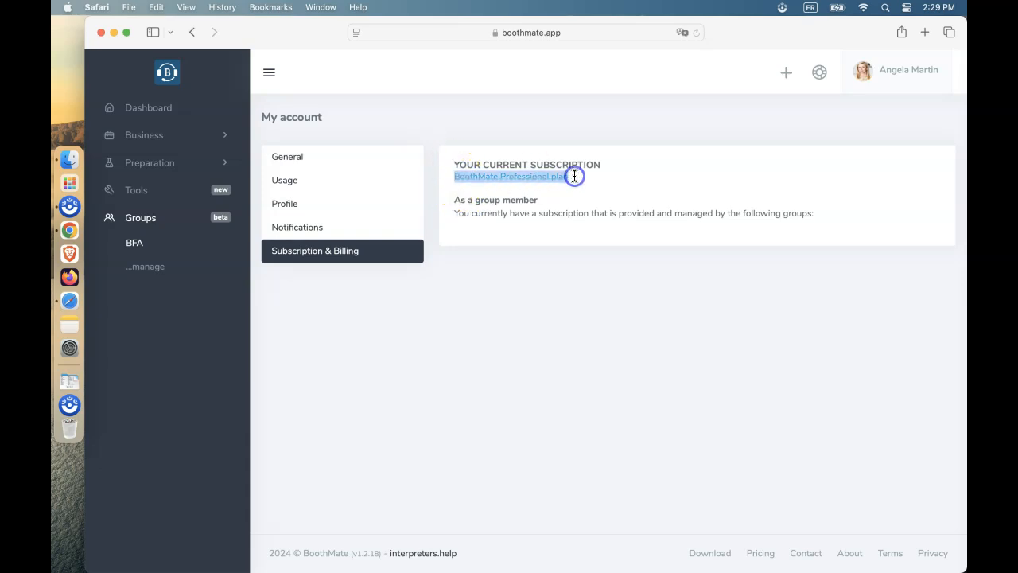
{"action": "left_click_drag", "start_coordinate": [452, 214], "coordinate": [779, 211]}
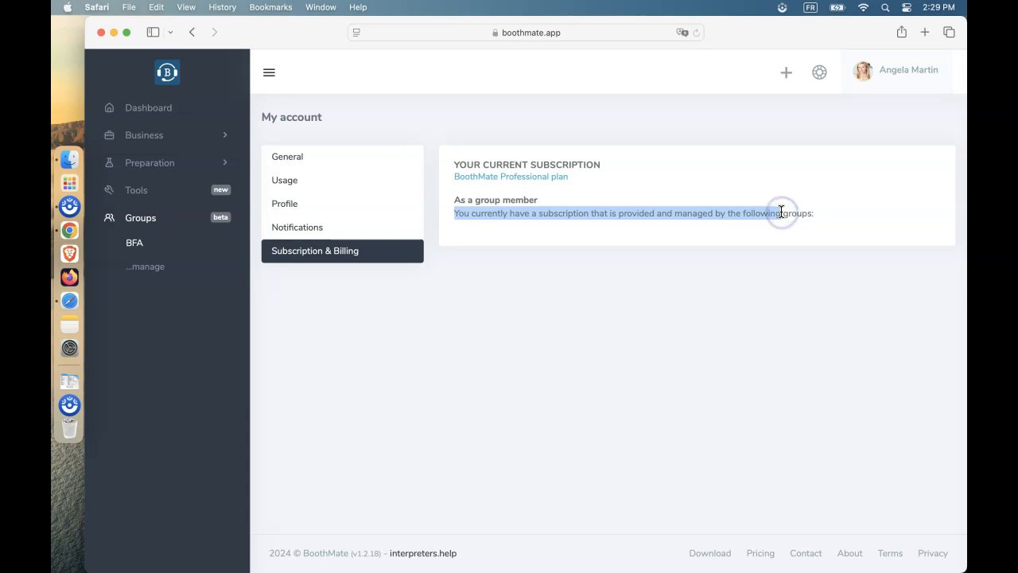
{"action": "left_click", "coordinate": [782, 212]}
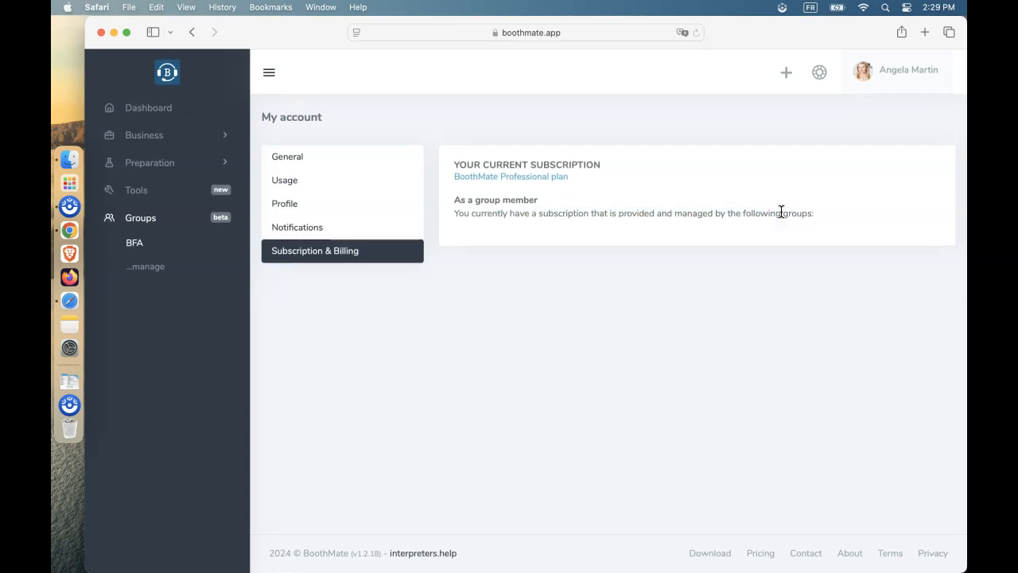
{"action": "left_click", "coordinate": [305, 186]}
{"action": "key", "text": "super+r"}
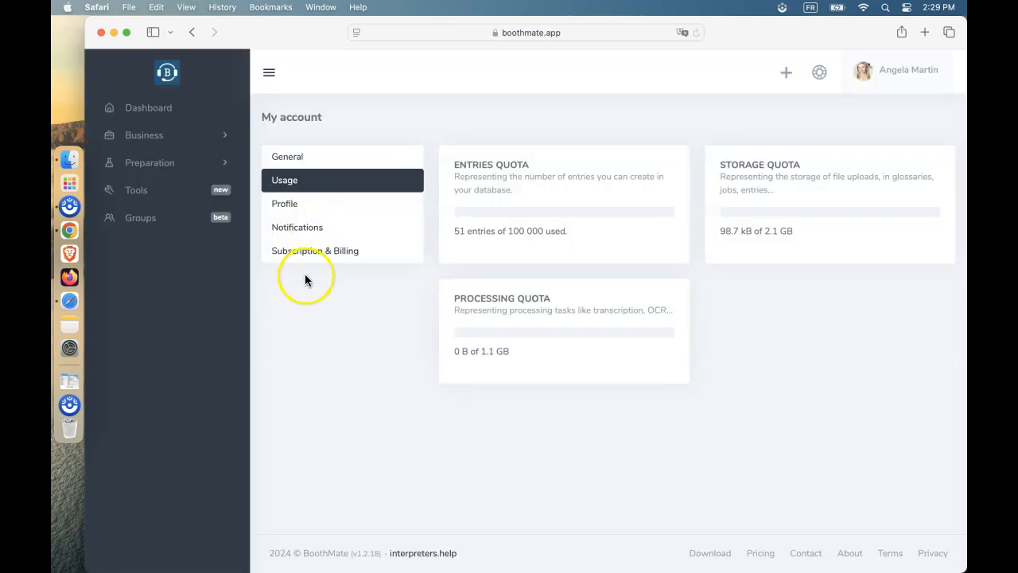
Switch to the admin session in Chrome and turn off the first listed member's Super guest subscription.
{"action": "key", "text": "super+Tab"}
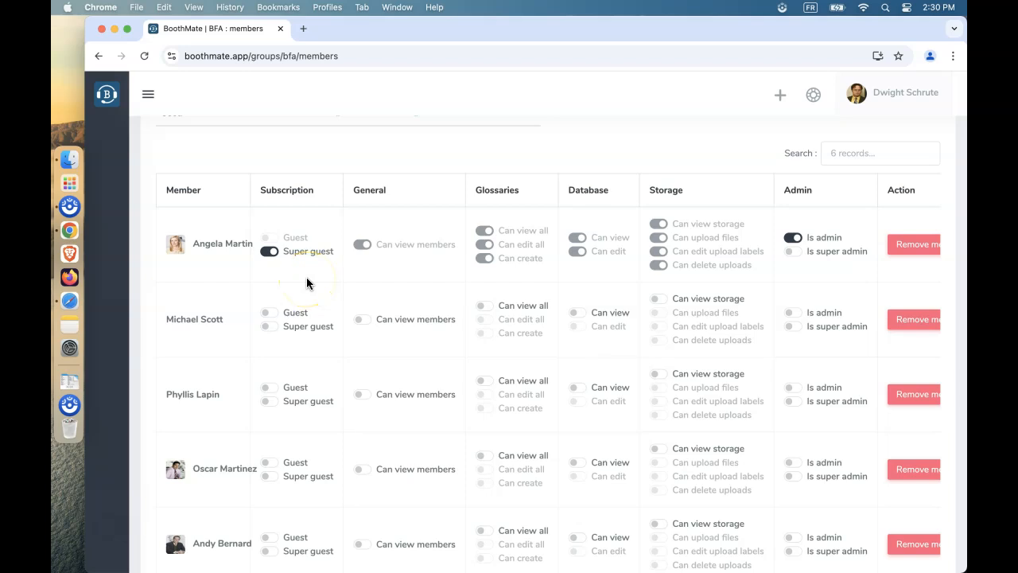
{"action": "left_click", "coordinate": [267, 251]}
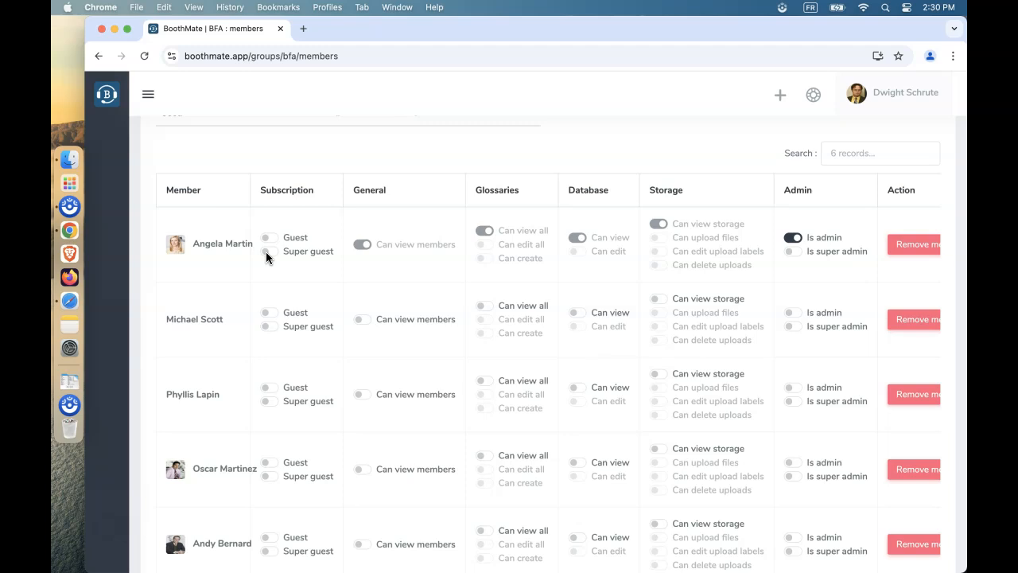
{"action": "left_click", "coordinate": [284, 319]}
{"action": "left_click", "coordinate": [269, 326]}
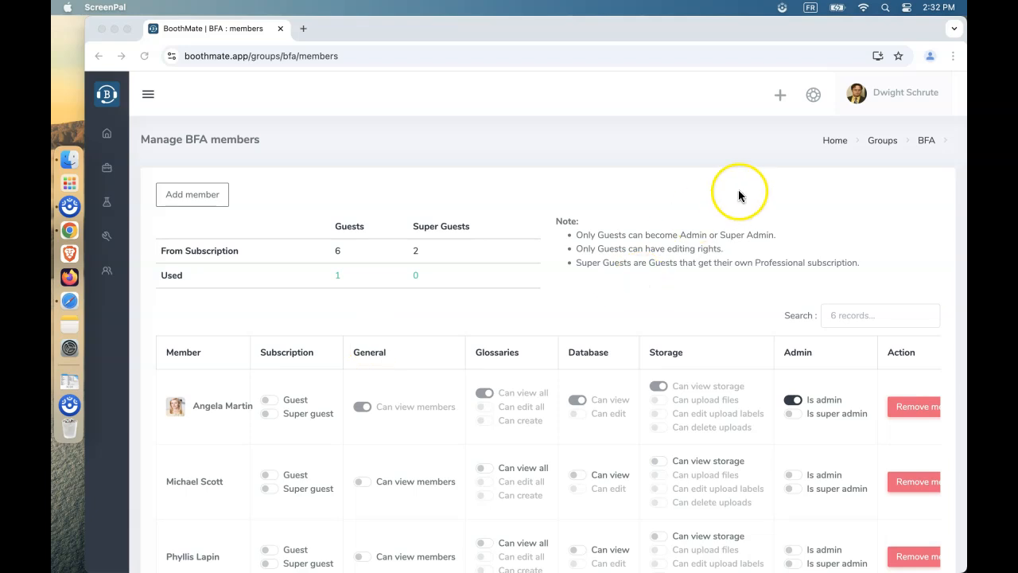
Return from the members page to the BFA group page and expand the sidebar.
{"action": "left_click", "coordinate": [740, 193]}
{"action": "left_click", "coordinate": [923, 141]}
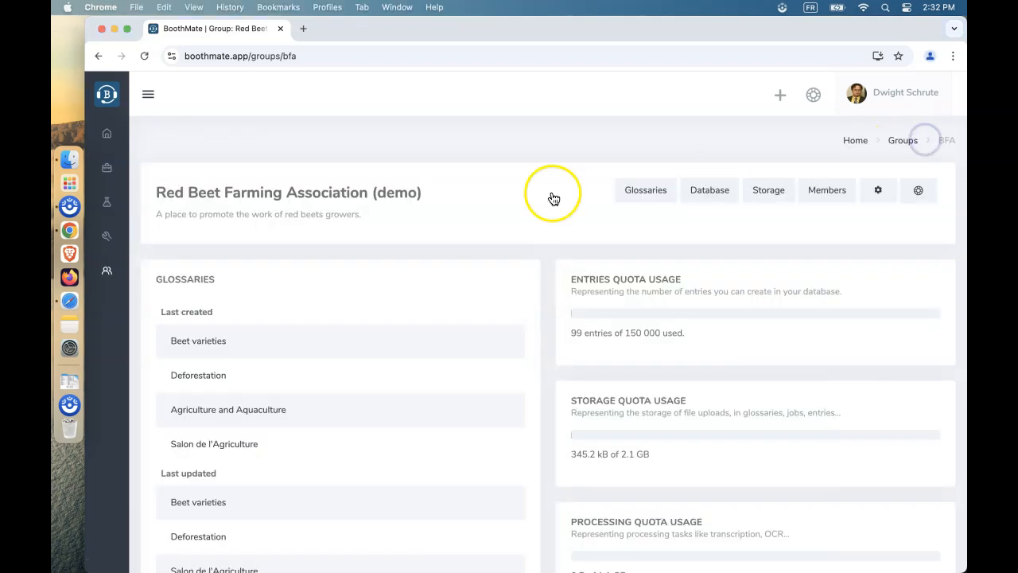
{"action": "left_click", "coordinate": [145, 95]}
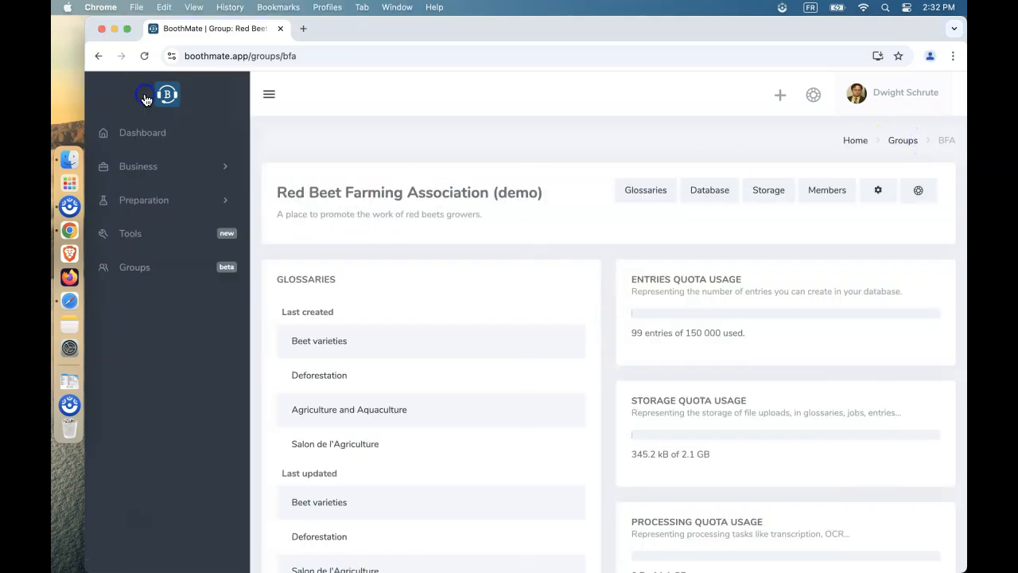